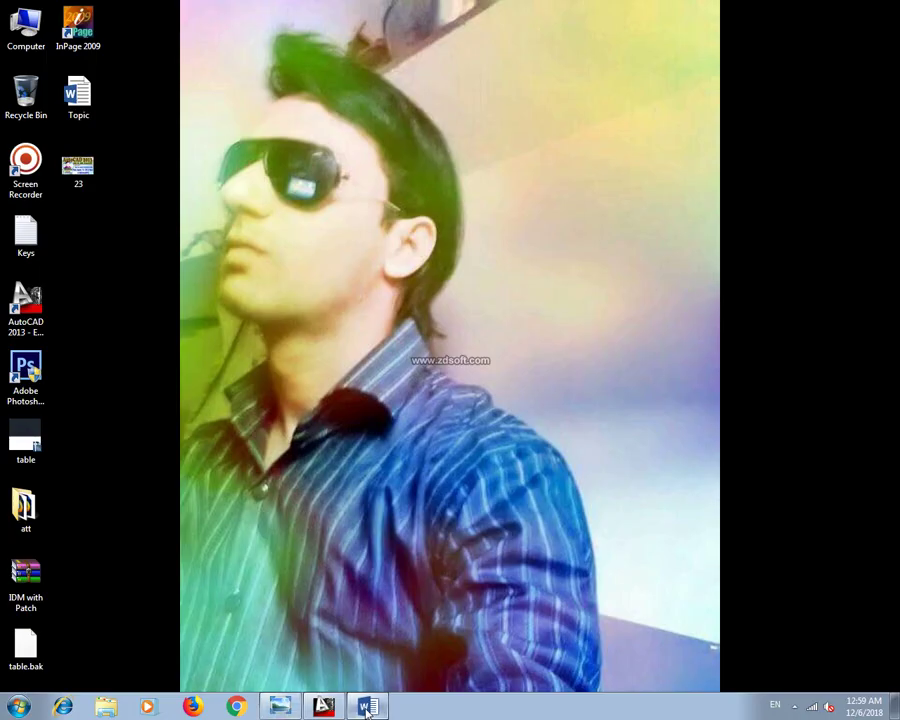
Bring the Word Topic notes on inch-to-cm conversions to the front
left_click(366, 706)
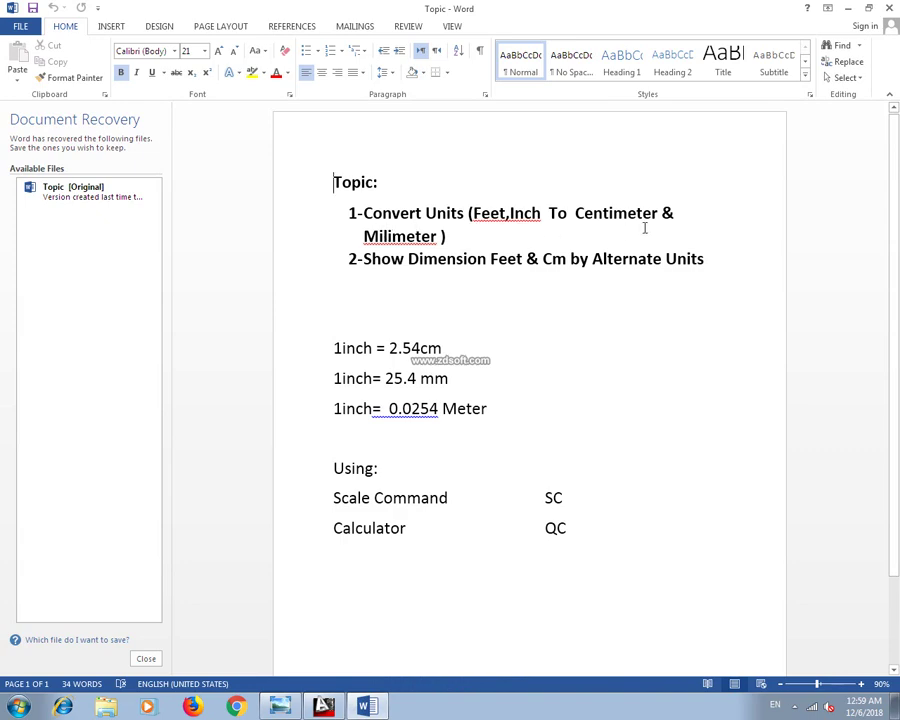
Highlight the 'Dimension Feet & Cm by Alternate' topic and the inch conversion lines
left_click(388, 288)
left_click_drag(665, 262, 437, 263)
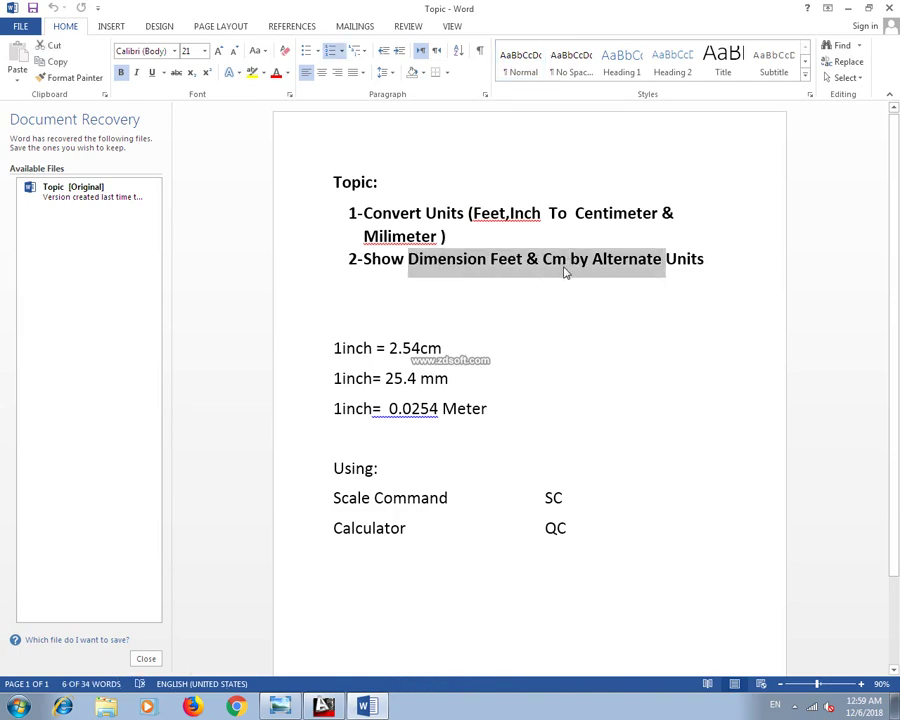
left_click(506, 311)
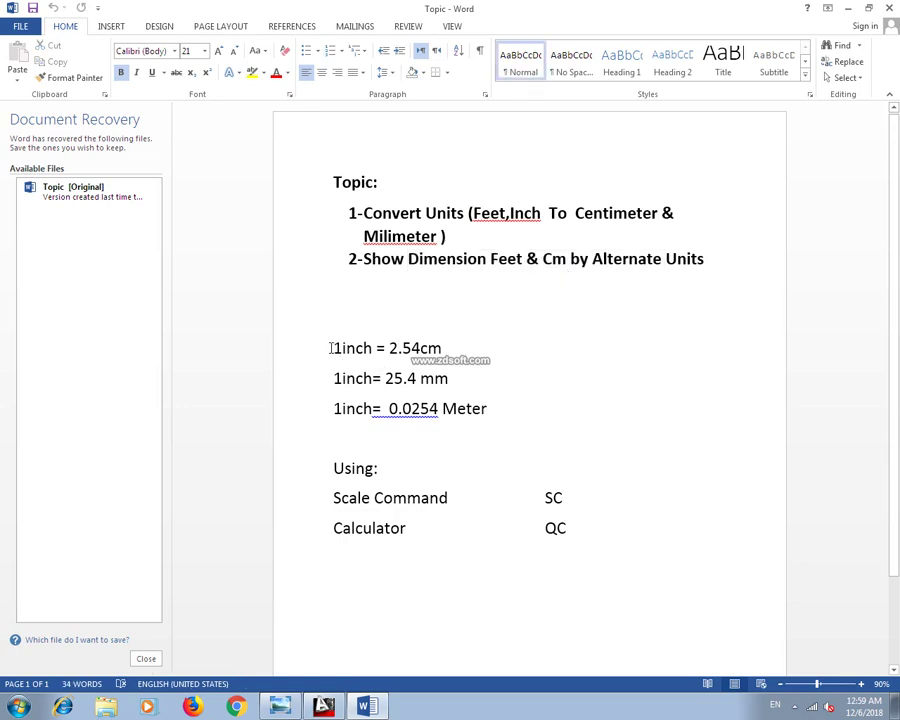
mouse_move(333, 344)
left_mouse_down()
mouse_move(378, 405)
mouse_move(492, 410)
left_mouse_up()
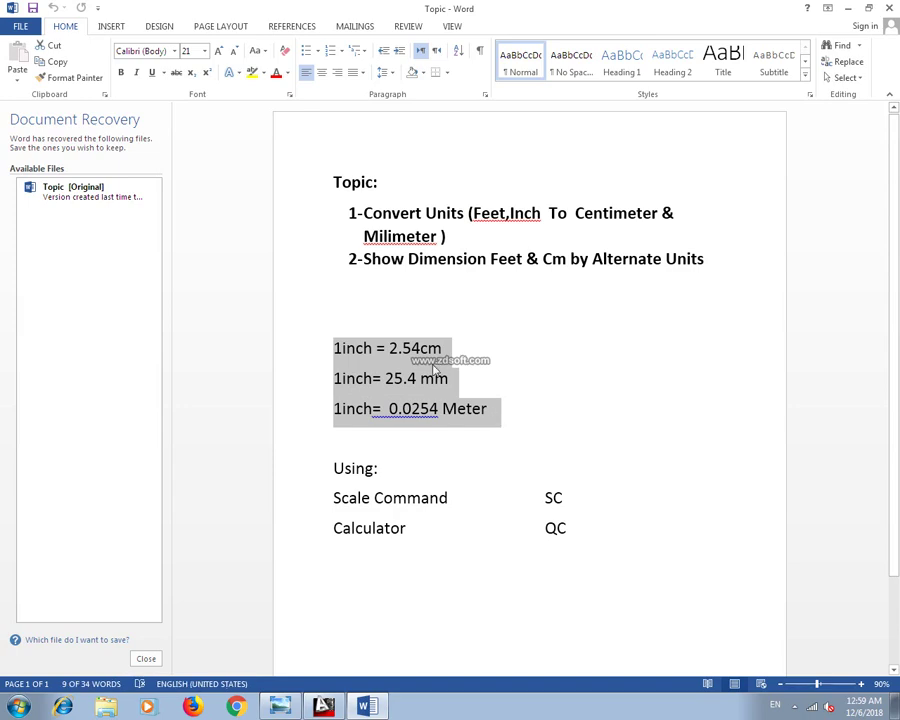
left_click(358, 366)
left_click_drag(334, 348, 499, 434)
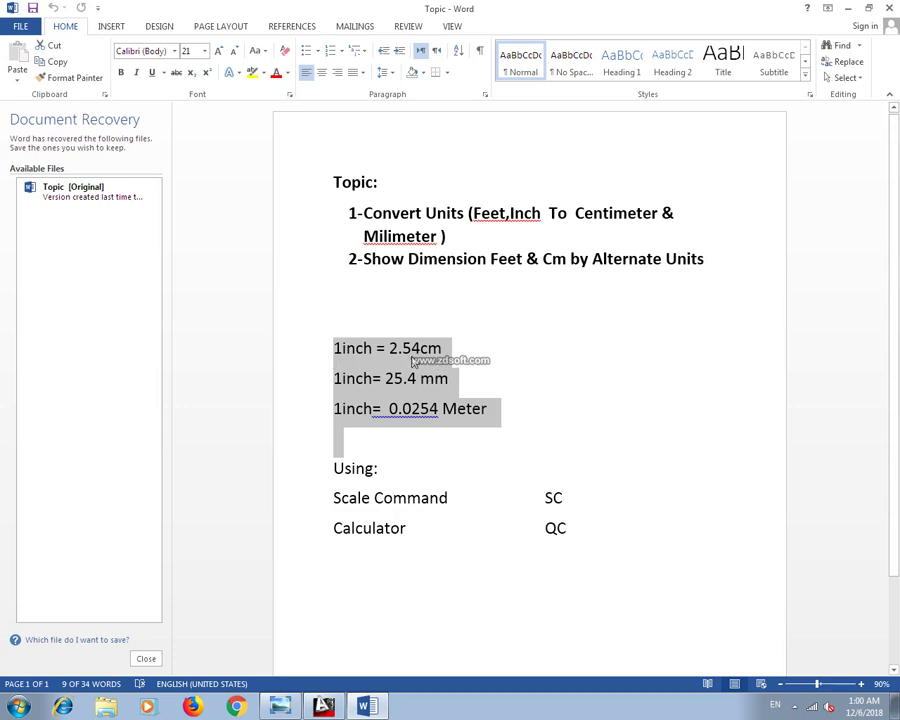
left_click(480, 360)
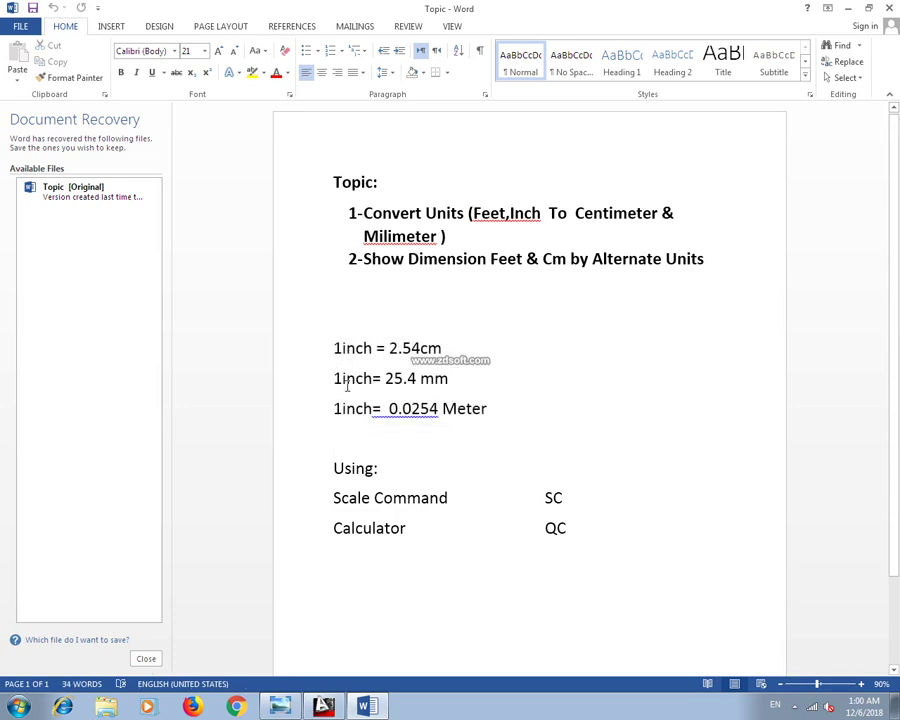
Highlight the 25.4 mm and 0.0254 Meter lines, then the Scale Command SC line
left_click_drag(330, 378, 434, 384)
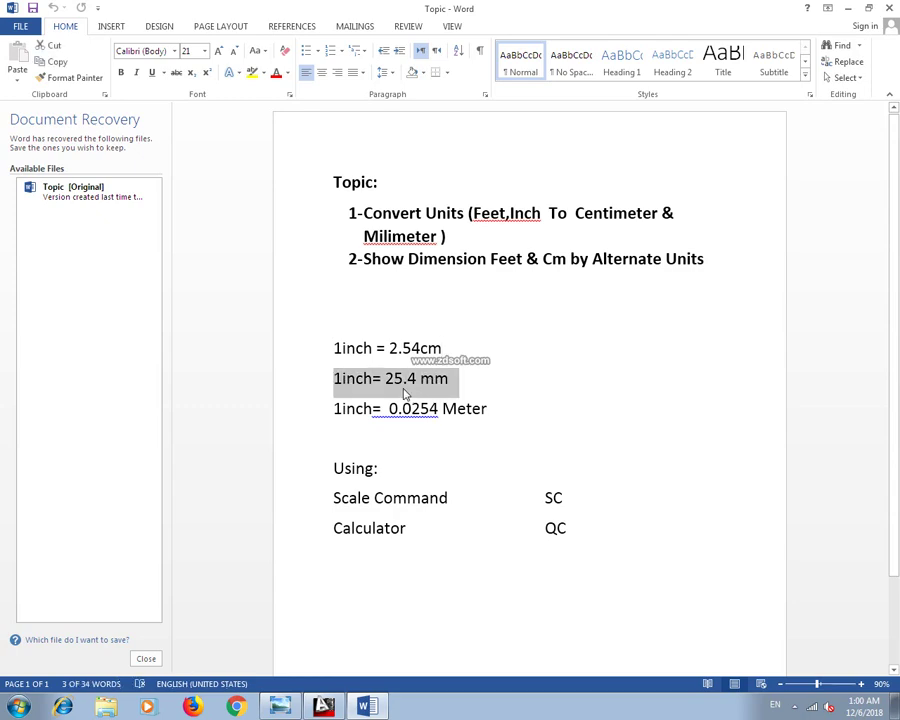
left_click(451, 385)
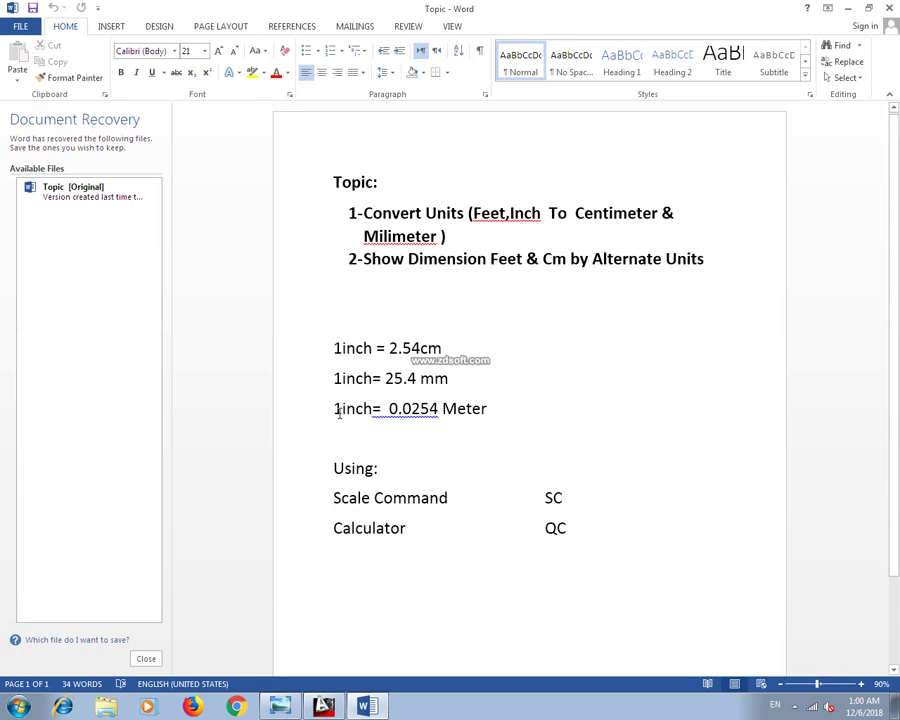
left_click_drag(333, 408, 498, 417)
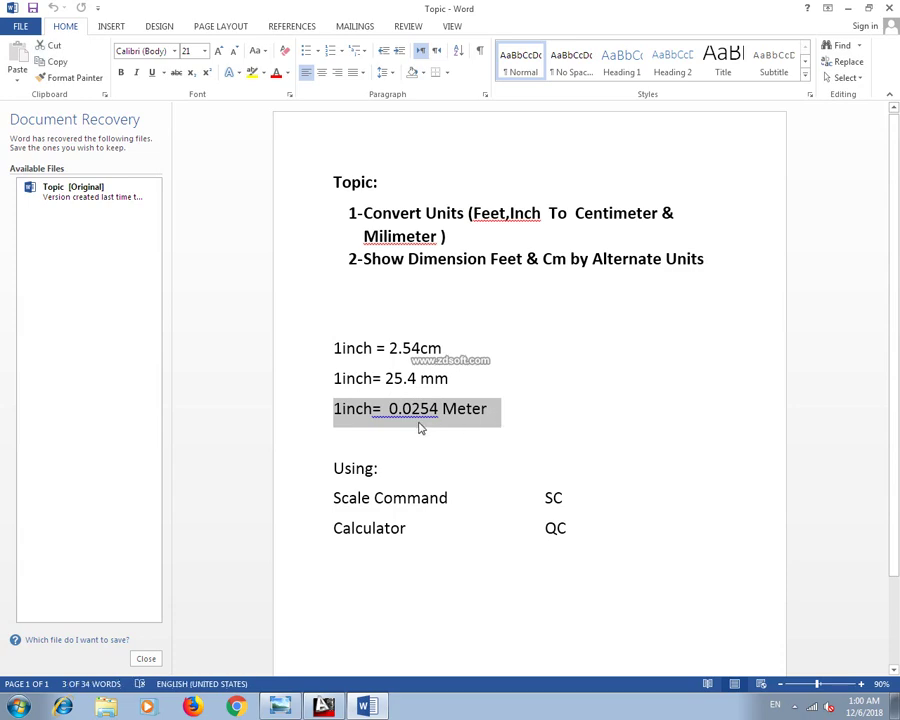
left_click(455, 425)
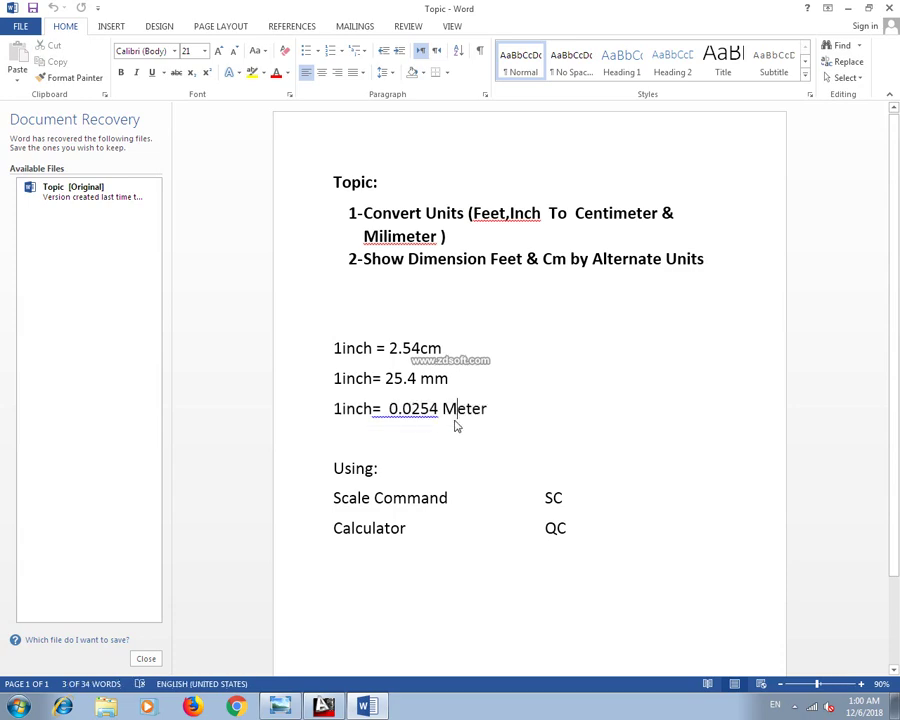
key("ctrl+Up")
key("ctrl+Up")
key("ctrl+Up")
left_click(455, 410, "shift")
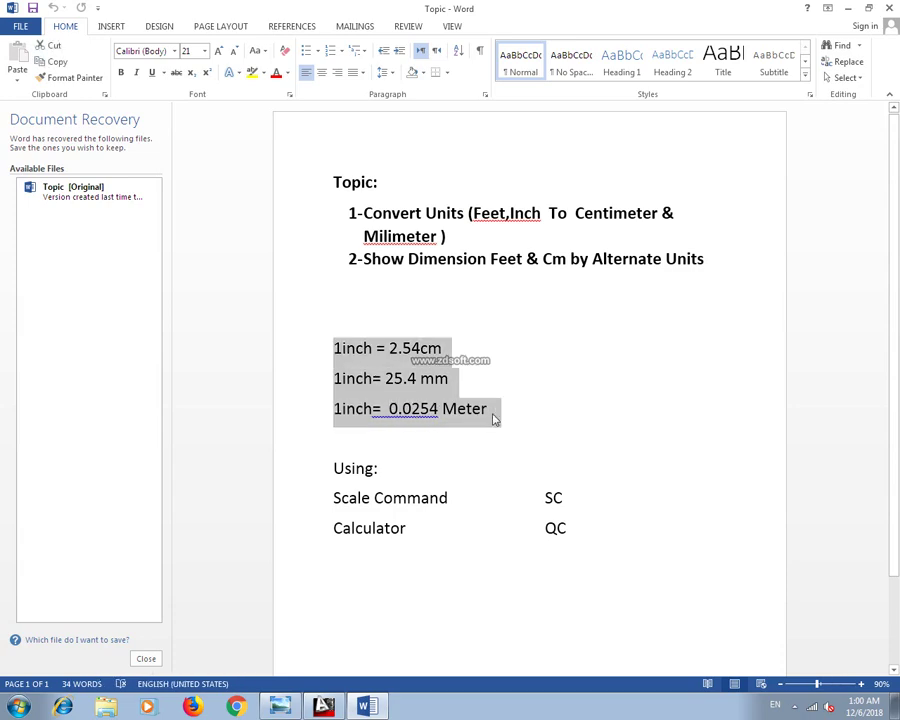
left_click(490, 411)
mouse_move(334, 349)
left_mouse_down()
mouse_move(354, 364)
mouse_move(502, 410)
left_mouse_up()
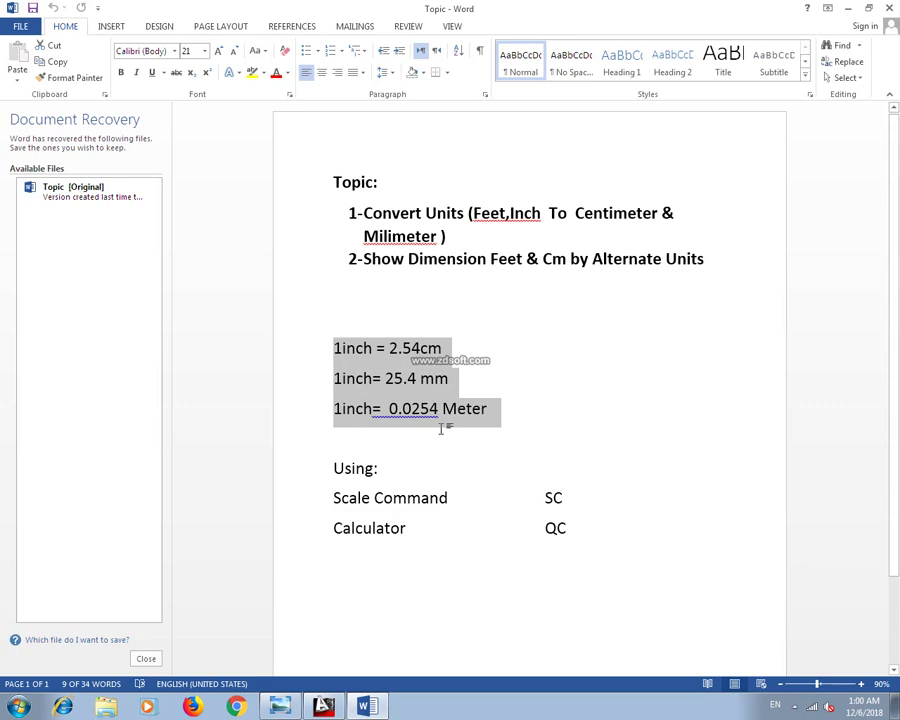
left_click(446, 474)
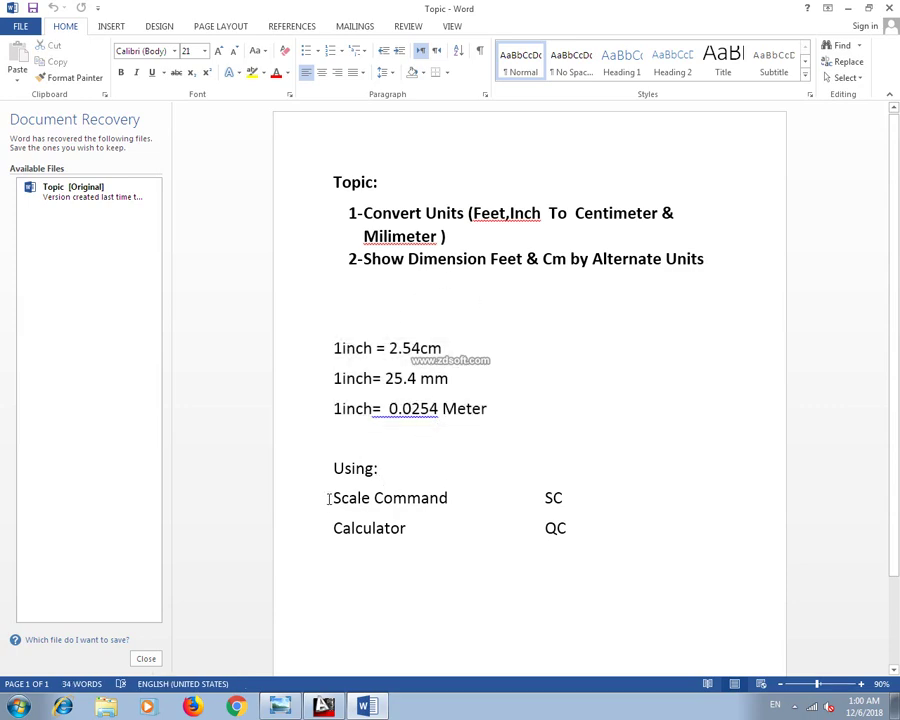
left_click_drag(329, 497, 584, 502)
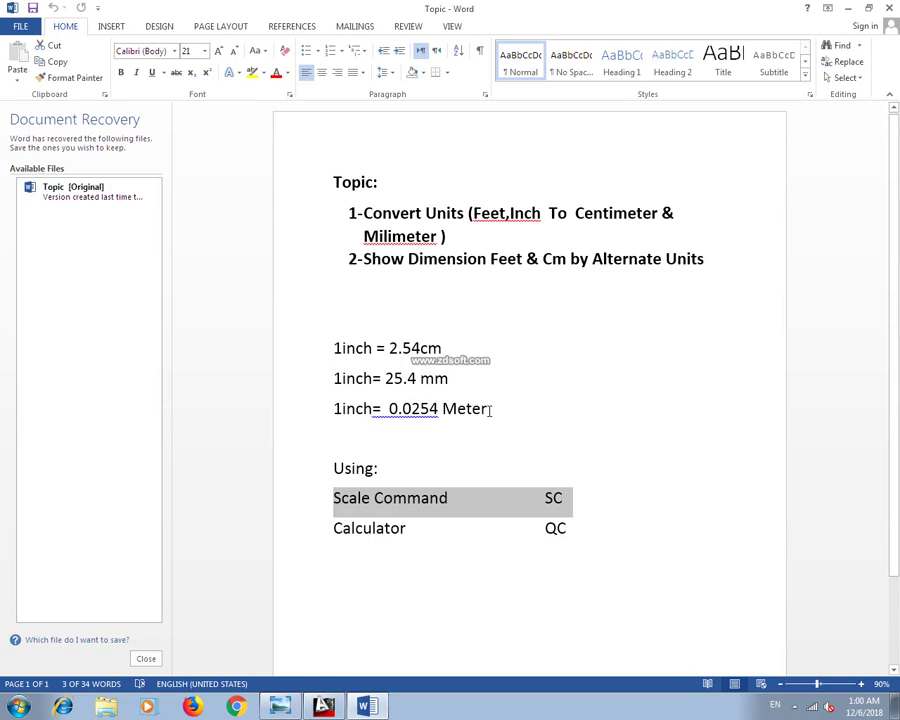
Switch from Word to the AutoCAD drawing table.dwg and re-centre both squares
left_click(367, 708)
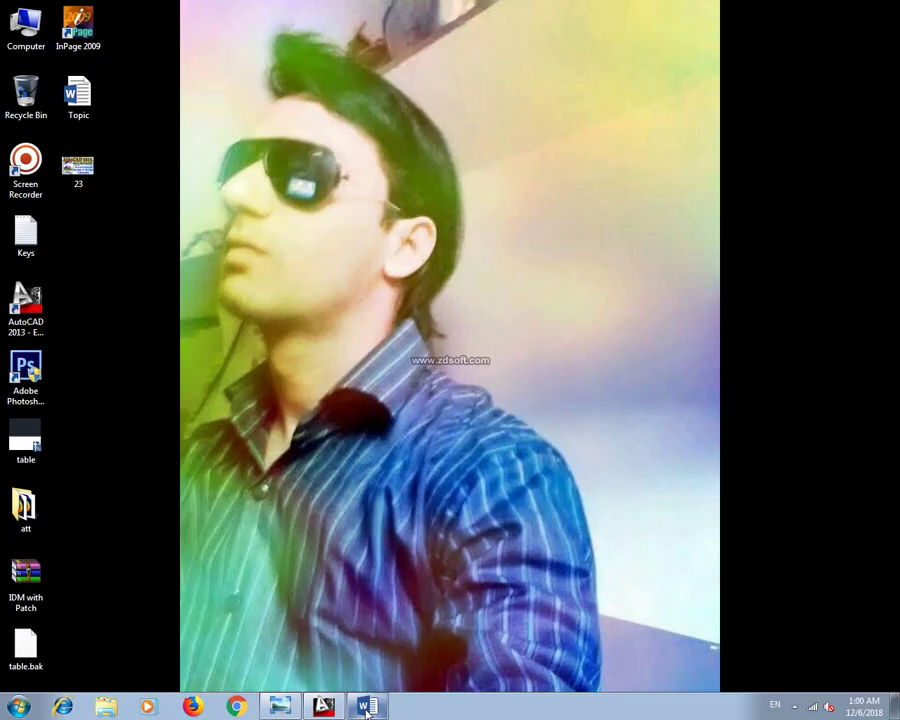
left_click(323, 708)
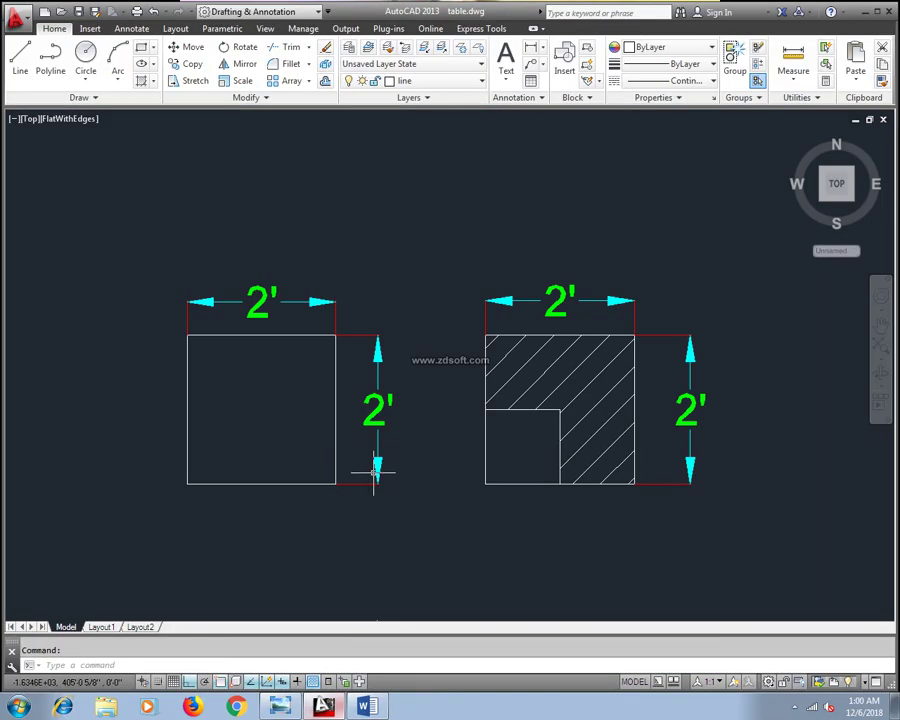
mouse_move(304, 391)
middle_mouse_down()
mouse_move(347, 421)
mouse_move(315, 382)
mouse_move(315, 345)
middle_mouse_up()
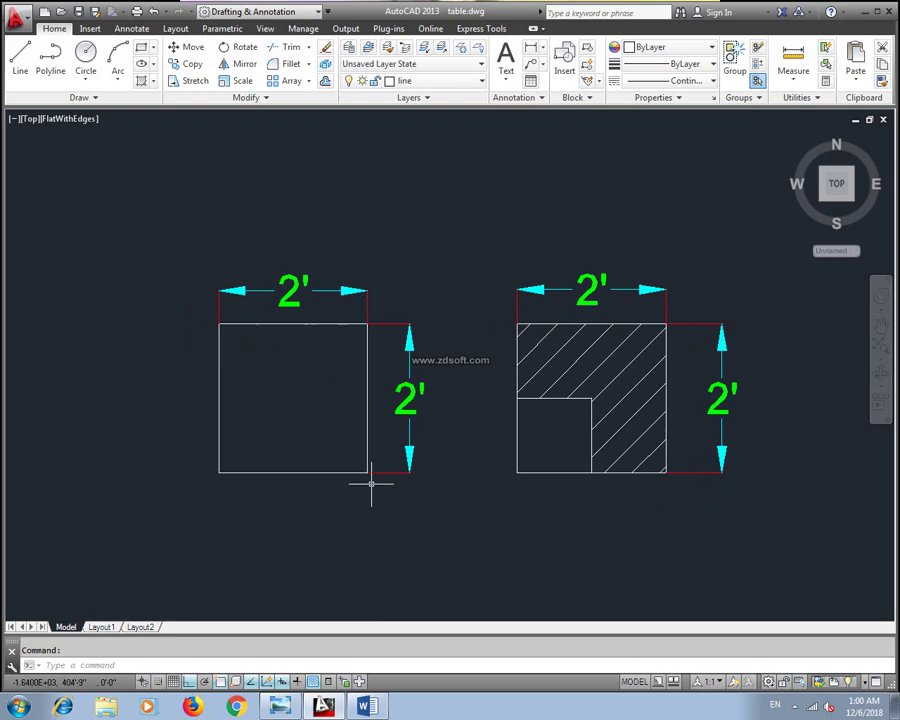
middle_click_drag(351, 427, 362, 408)
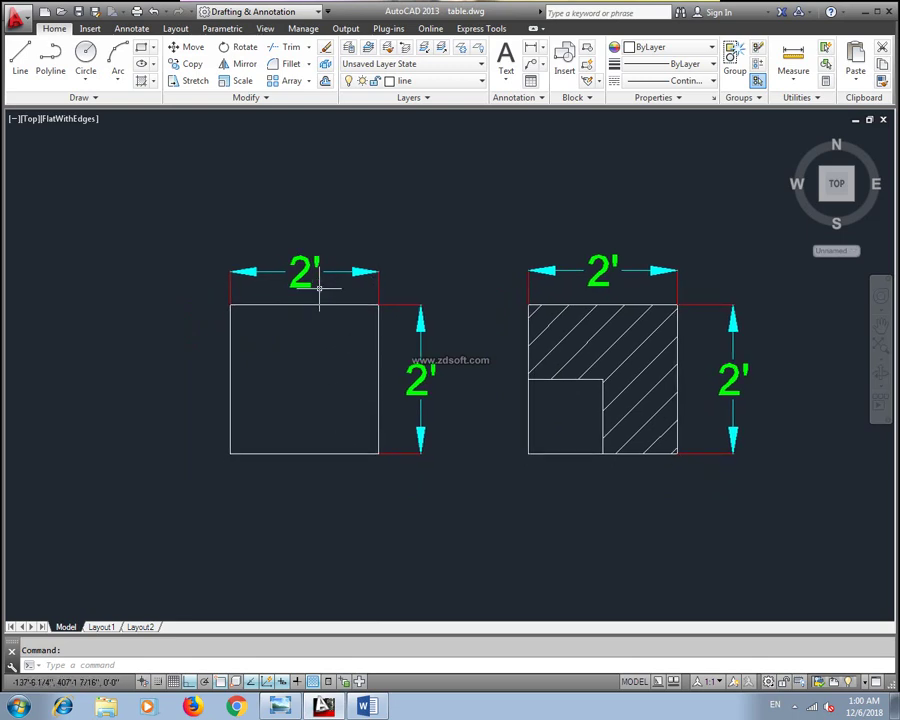
Change the drawing units' insertion scale from Centimeters to Inches
type("un")
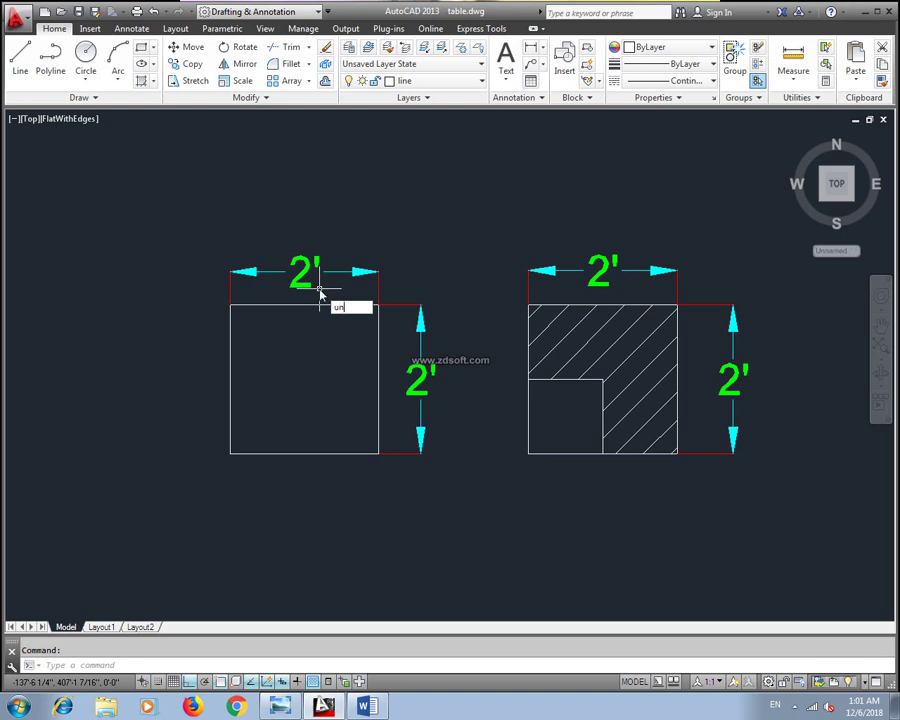
key("Return")
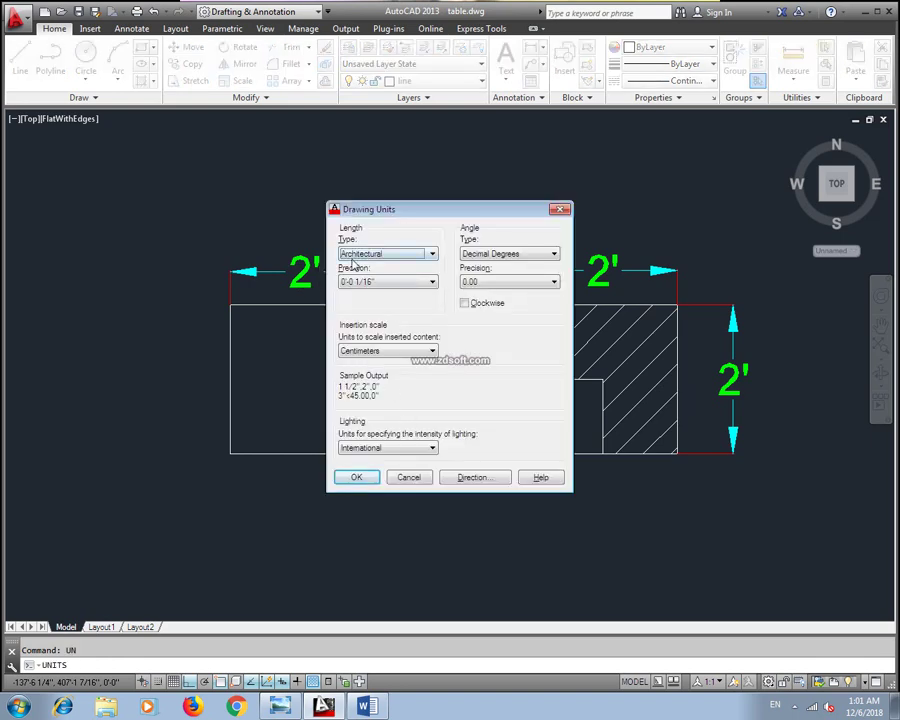
left_click(395, 281)
key("shift+Tab")
left_click(416, 351)
left_click(416, 351)
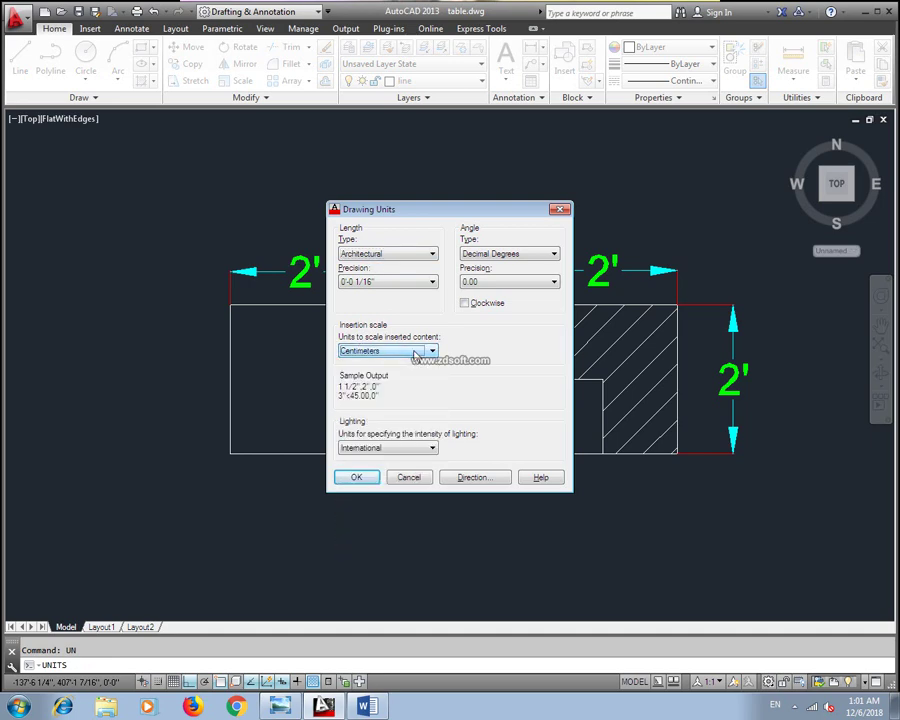
left_click(416, 351)
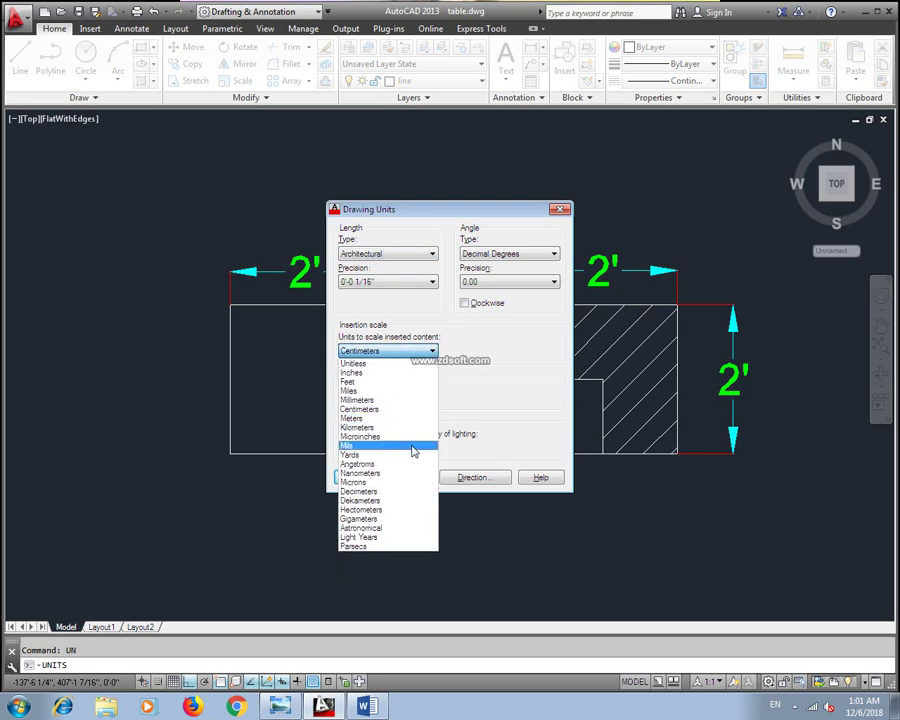
left_click(406, 318)
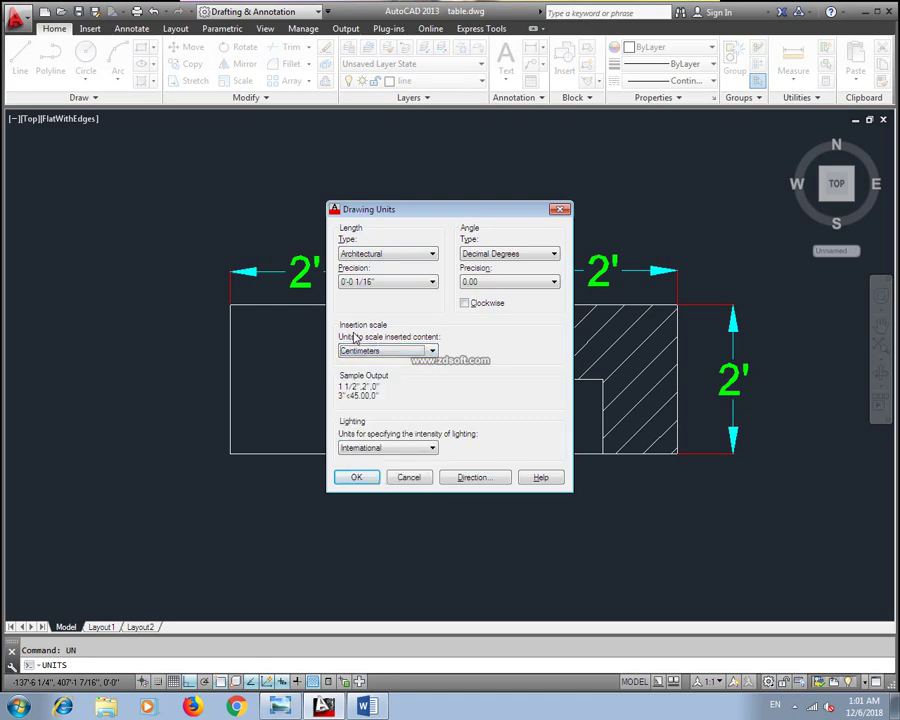
left_click(386, 352)
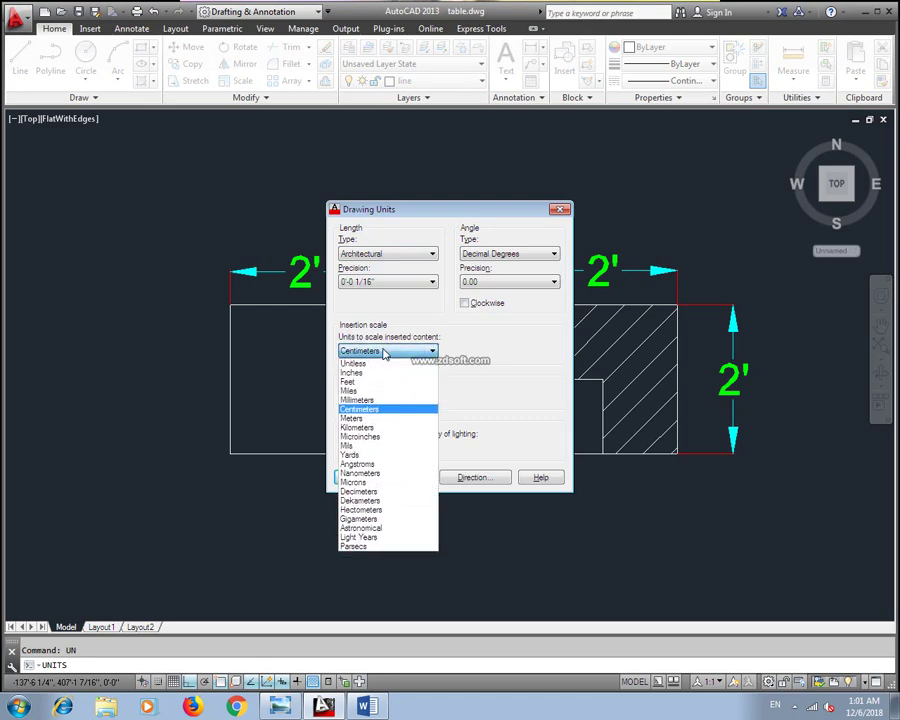
left_click(384, 365)
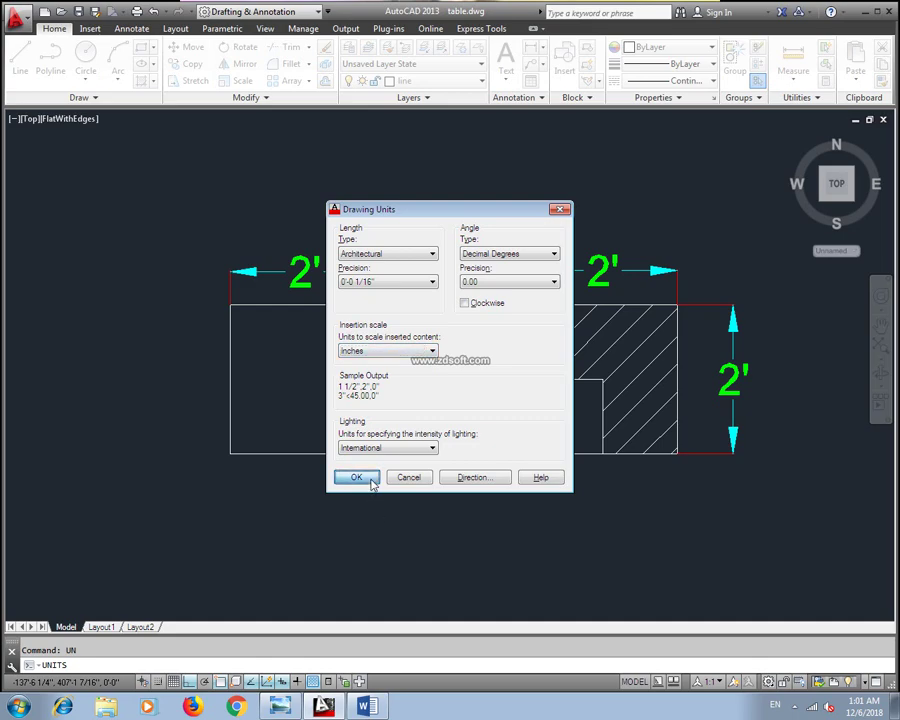
left_click(357, 478)
Recheck Drawing Units, then pan and zoom to frame both square plans
type("un")
key("Return")
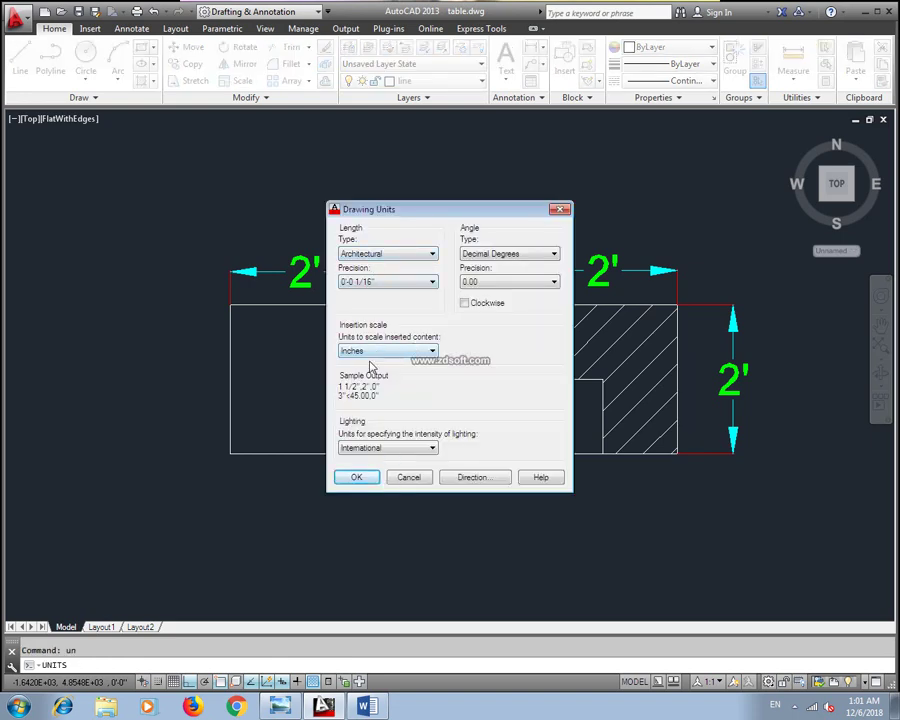
left_click(356, 478)
key("Escape")
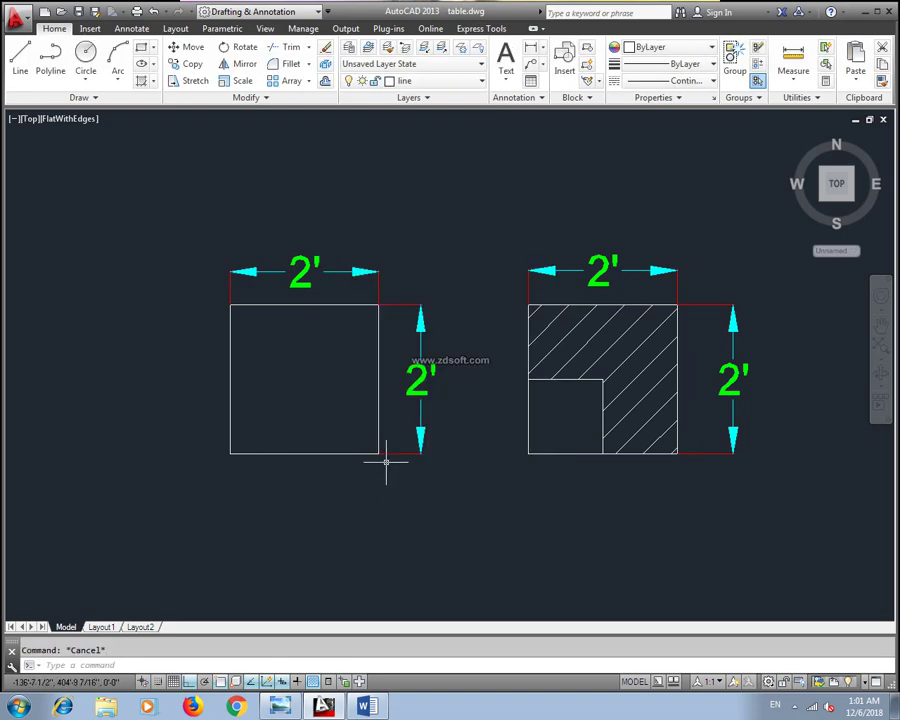
scroll(388, 416, "up", 2)
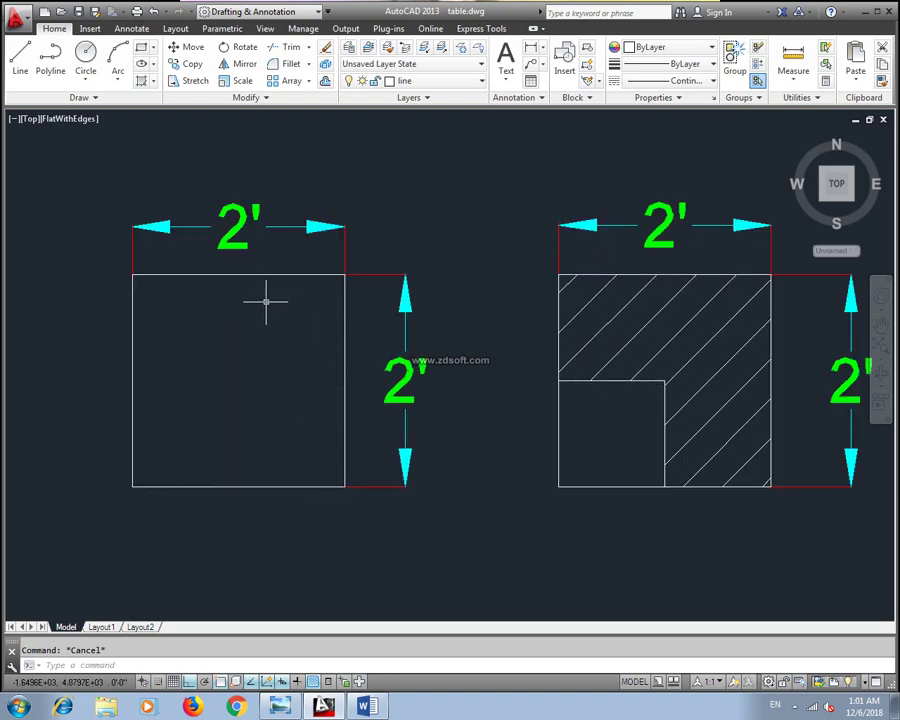
middle_click_drag(237, 370, 310, 396)
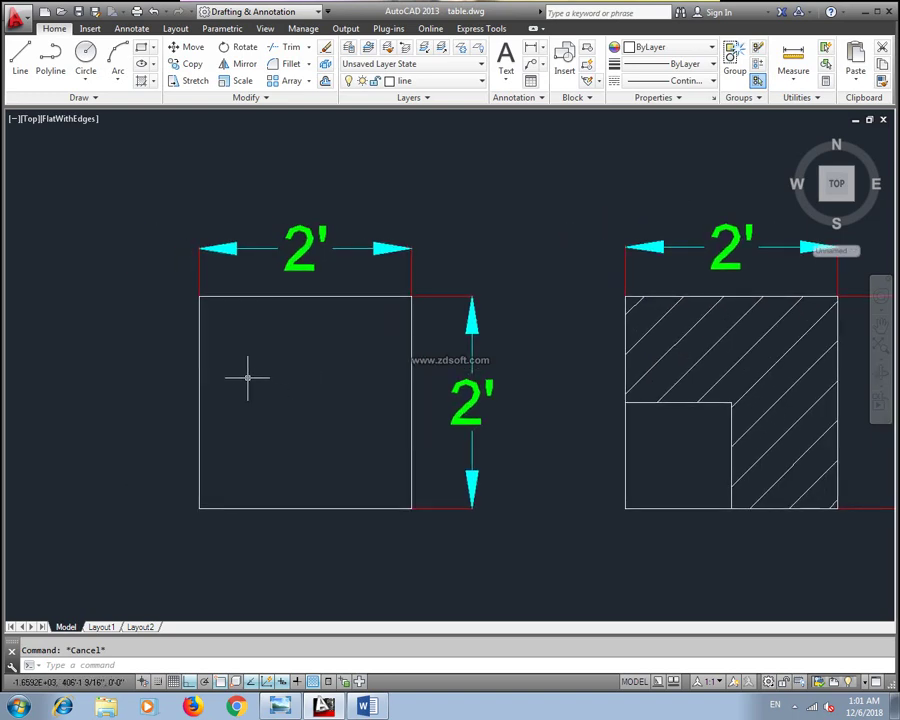
middle_click_drag(248, 378, 210, 357)
Bring up the Word notes, clear the selection, and minimize back to table.dwg
left_click(368, 706)
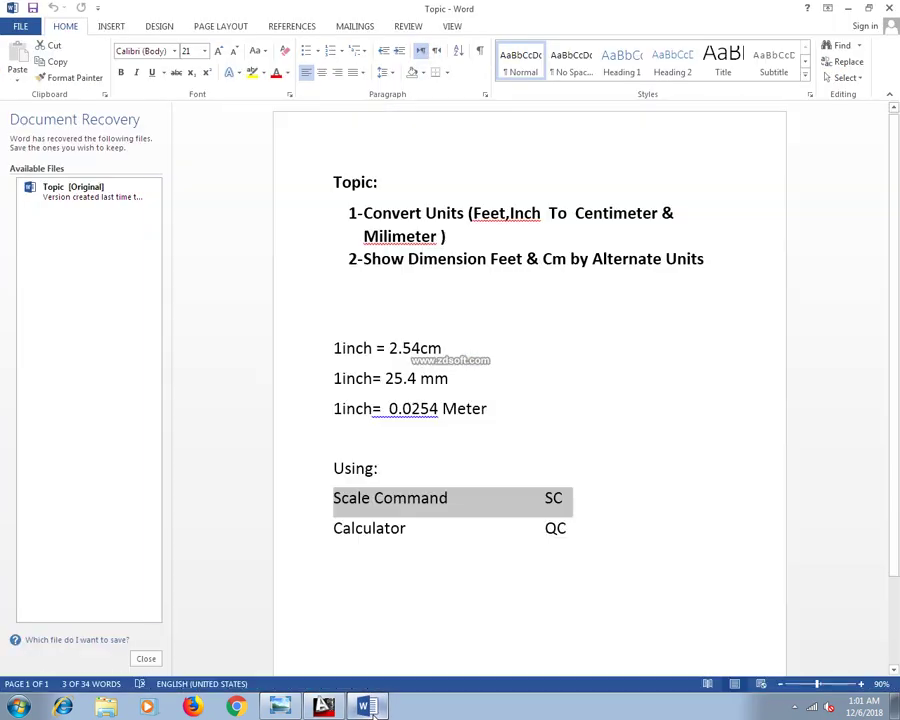
left_click(571, 503)
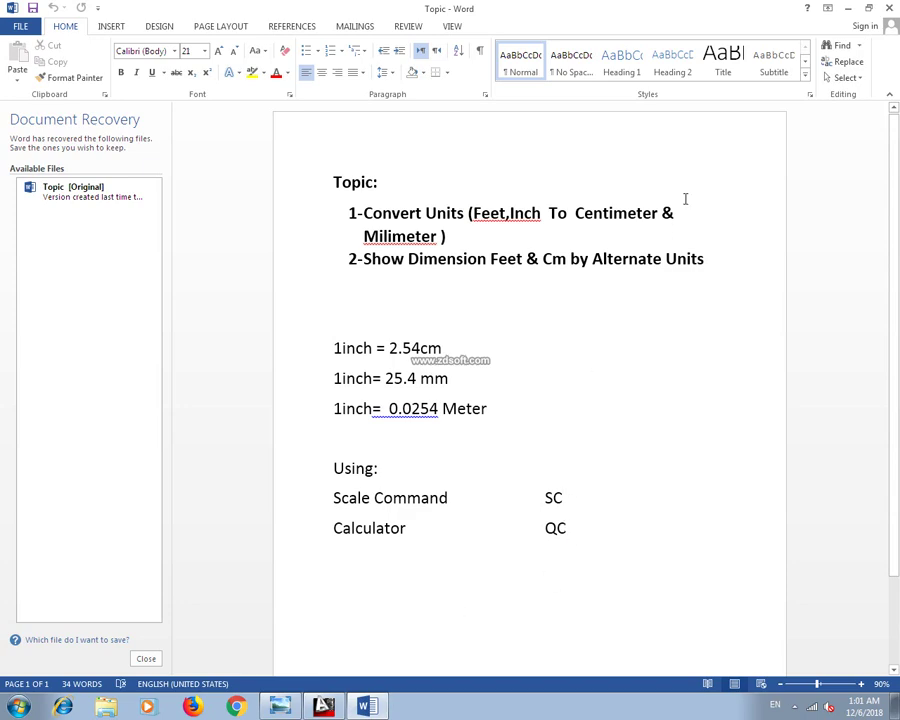
left_click(848, 8)
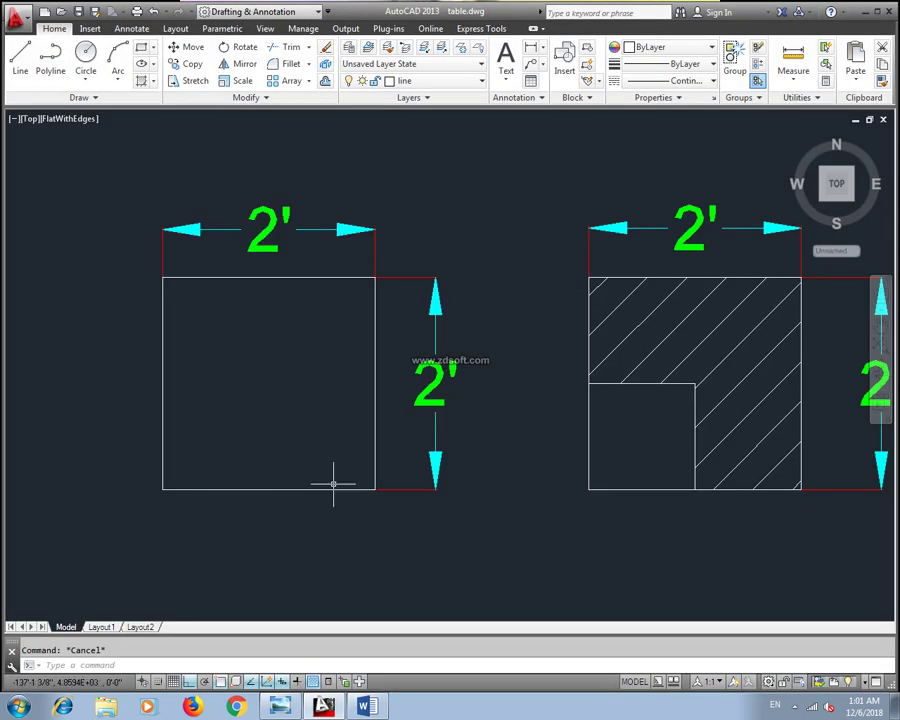
Scale both square plans and dimensions from the left square's lower-left corner
type("sc")
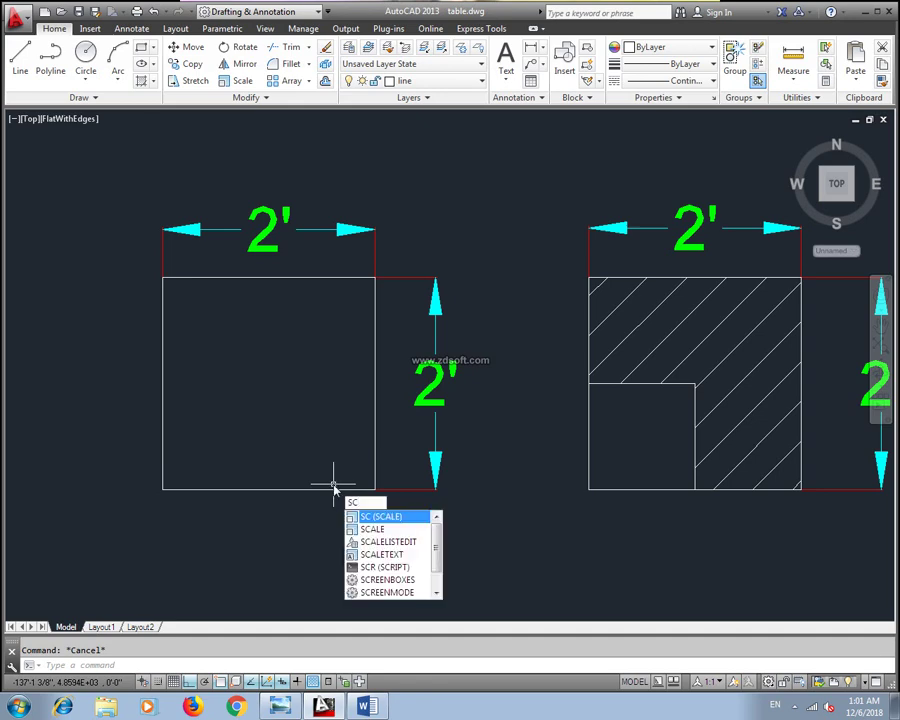
key("Return")
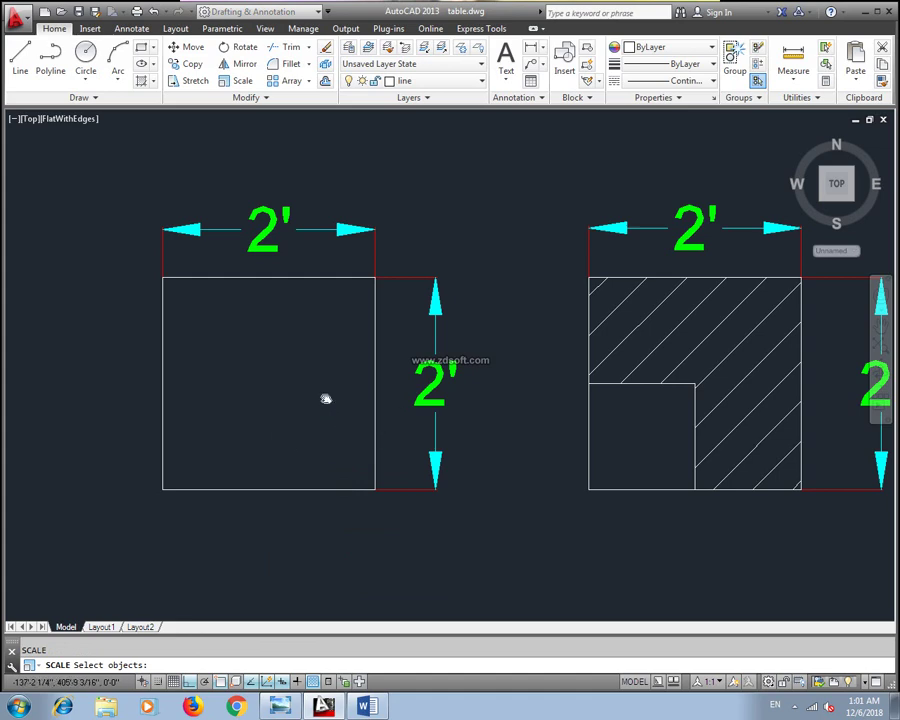
middle_click_drag(325, 398, 267, 380)
scroll(267, 380, "down", 2)
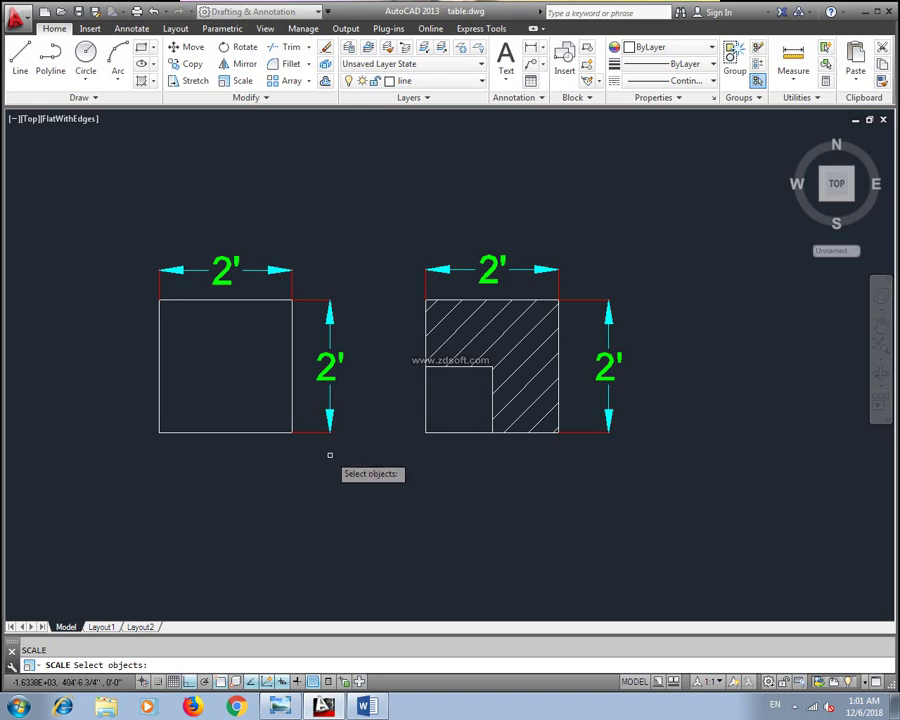
left_click(268, 300)
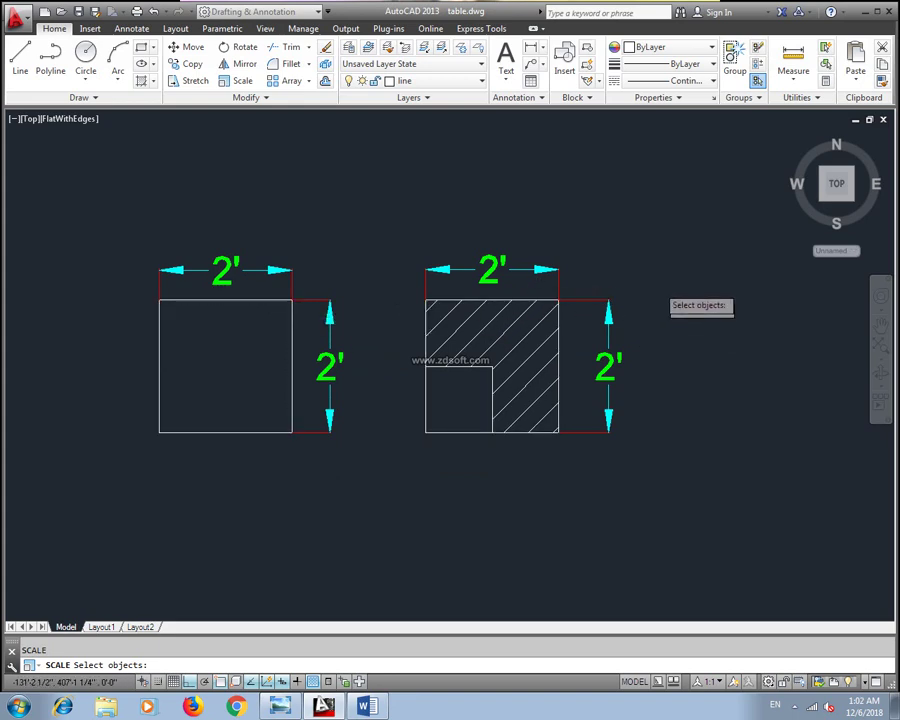
left_click(644, 254)
left_click(136, 467)
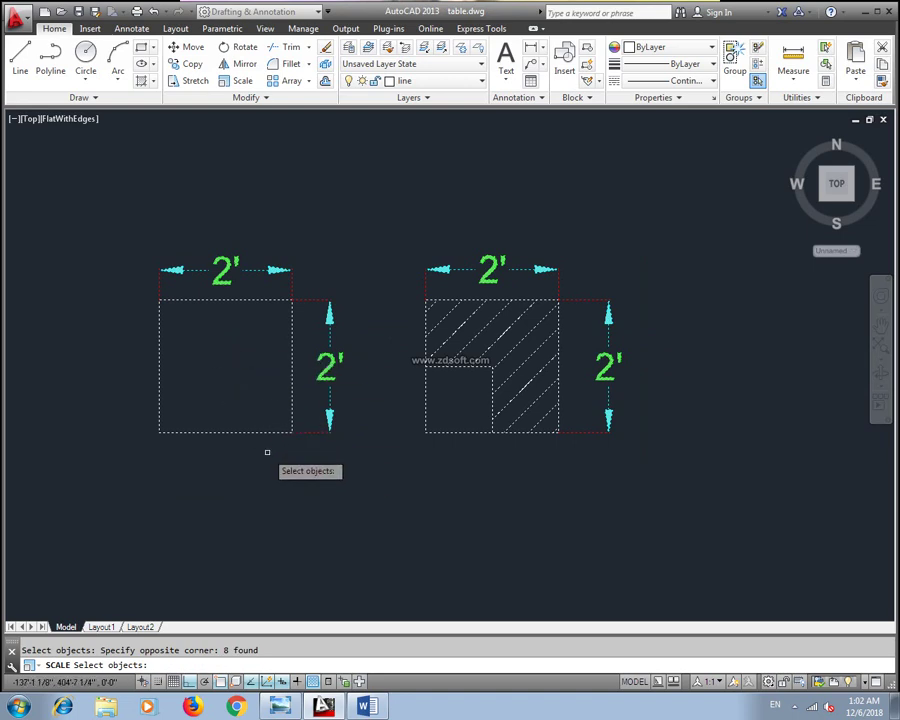
key("Return")
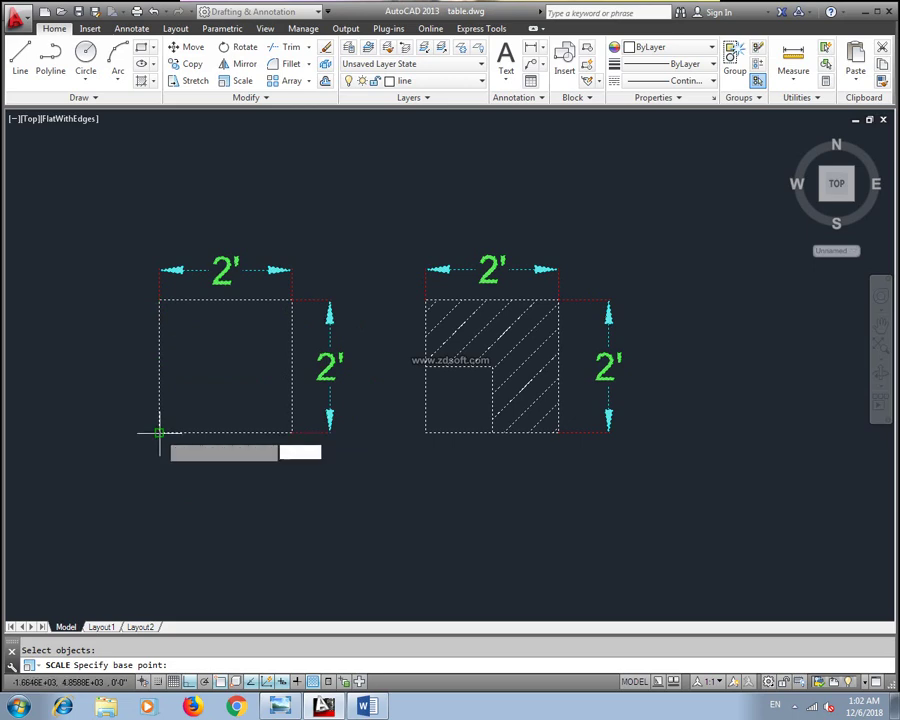
left_click(158, 433)
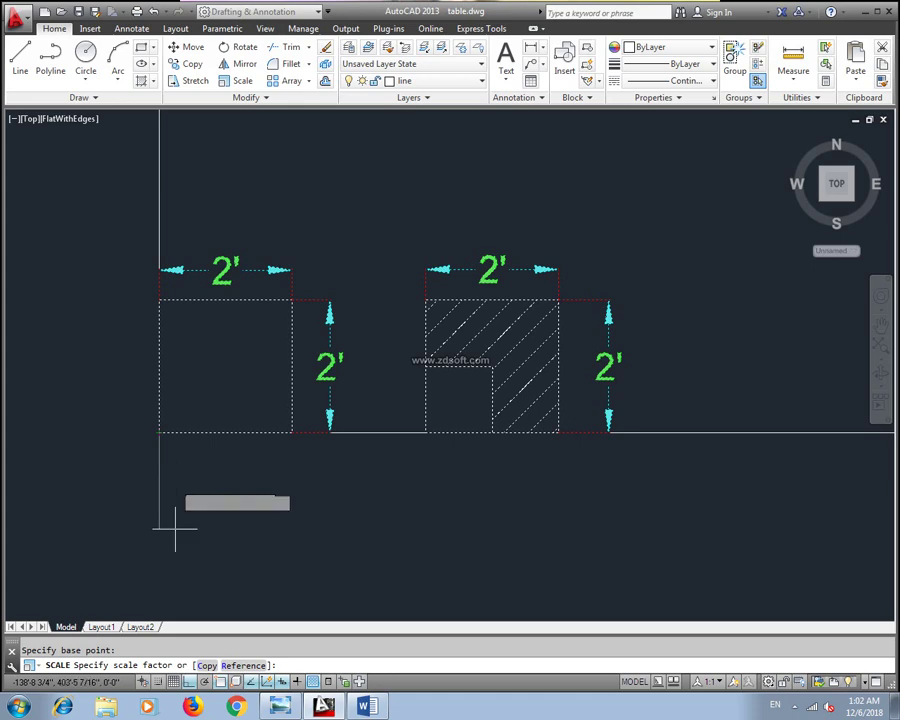
Apply a 2.54 scale factor so sides read 5'-0 15/16", then frame the plans
left_click(367, 707)
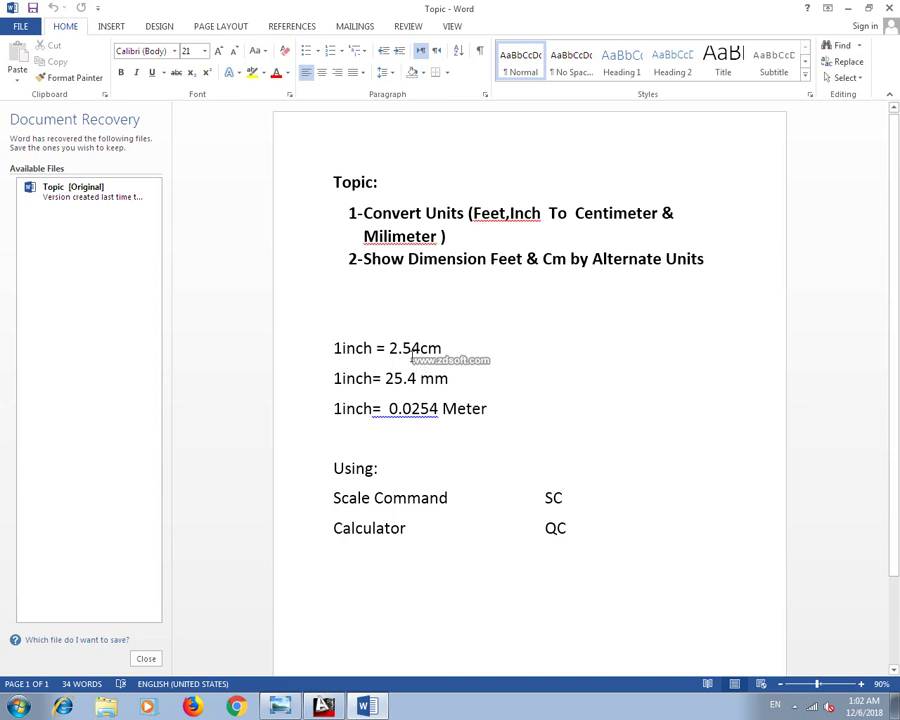
left_click(367, 707)
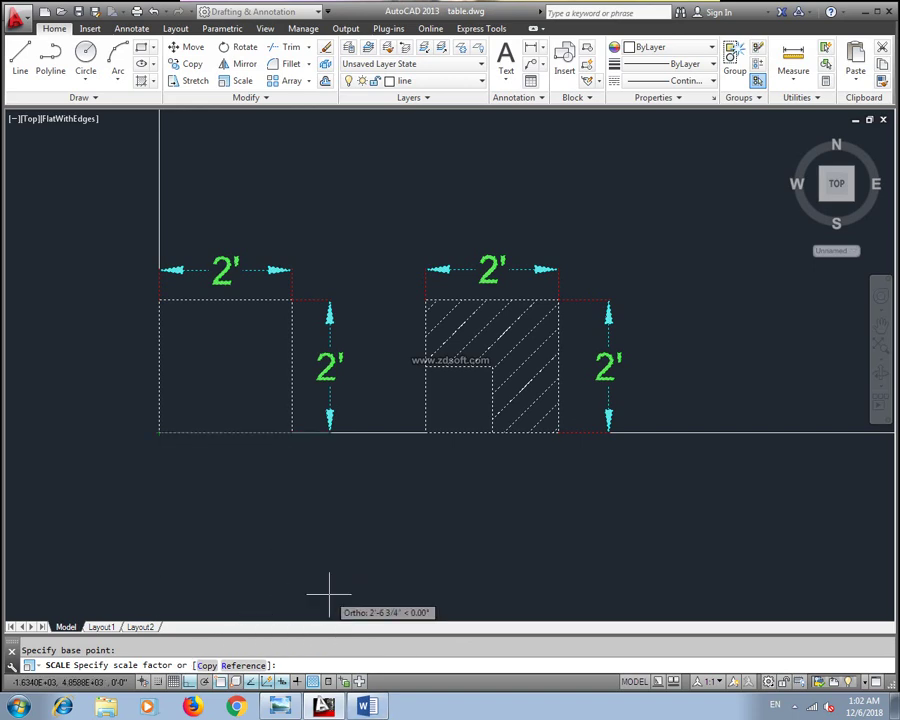
type("2.54")
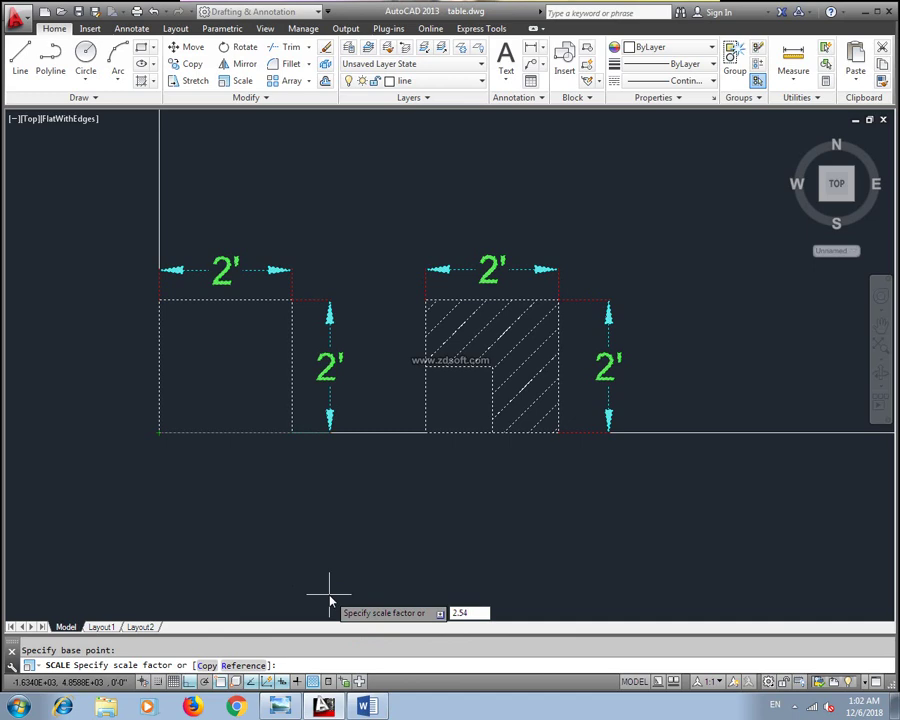
key("Return")
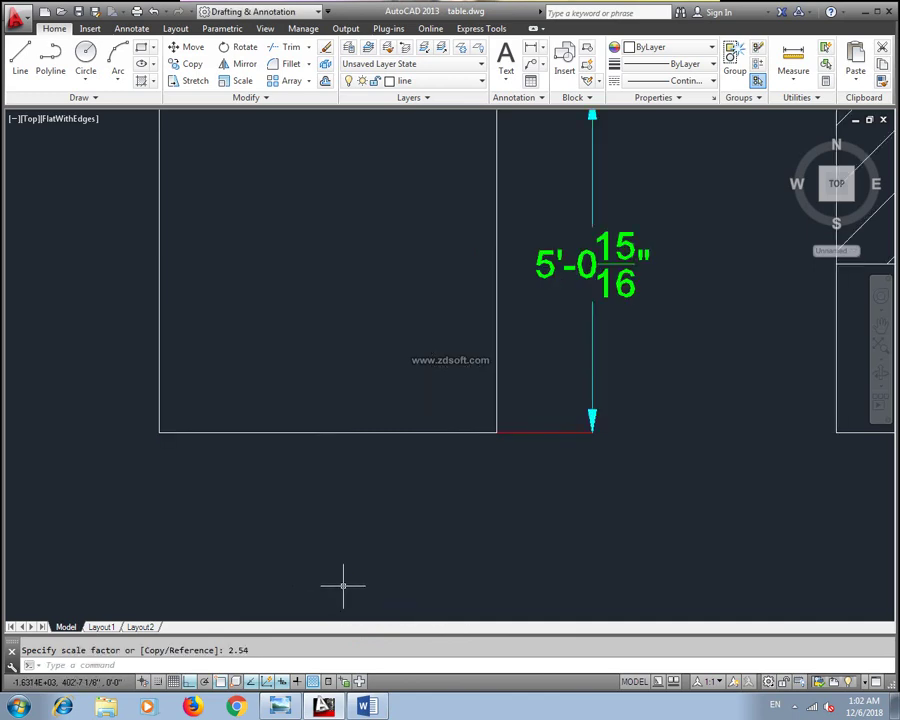
middle_click_drag(334, 460, 350, 540)
scroll(368, 378, "down", 2)
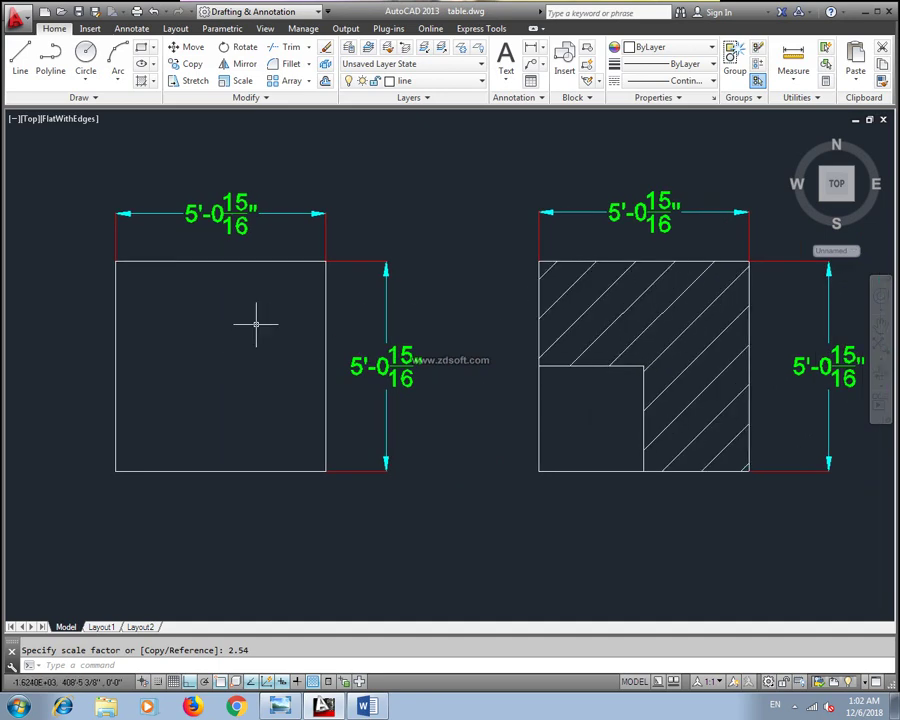
middle_click_drag(198, 278, 255, 290)
scroll(250, 286, "up", 2)
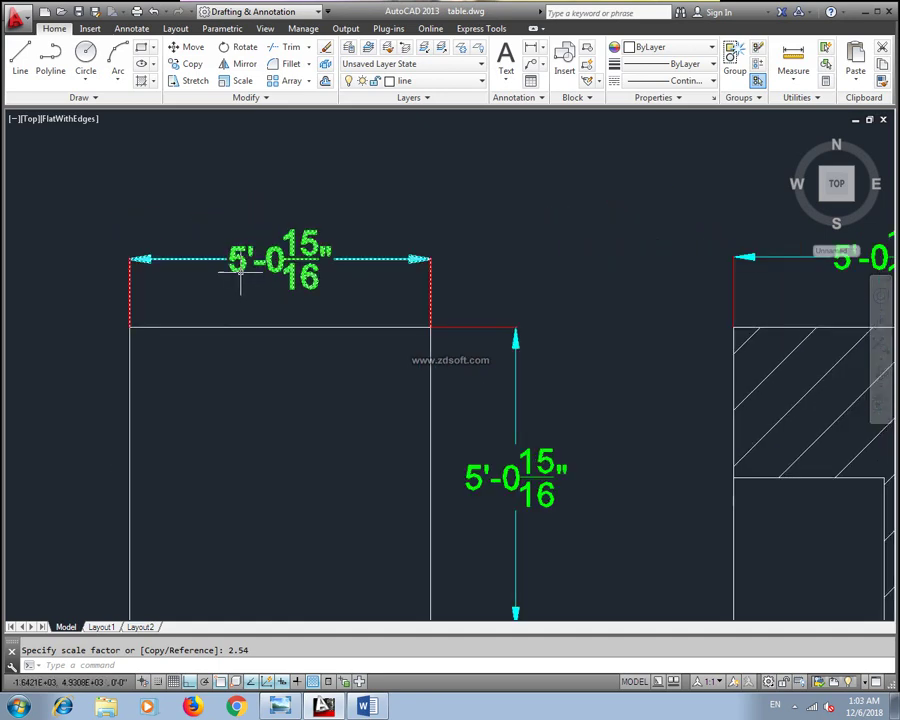
middle_click_drag(327, 322, 343, 287)
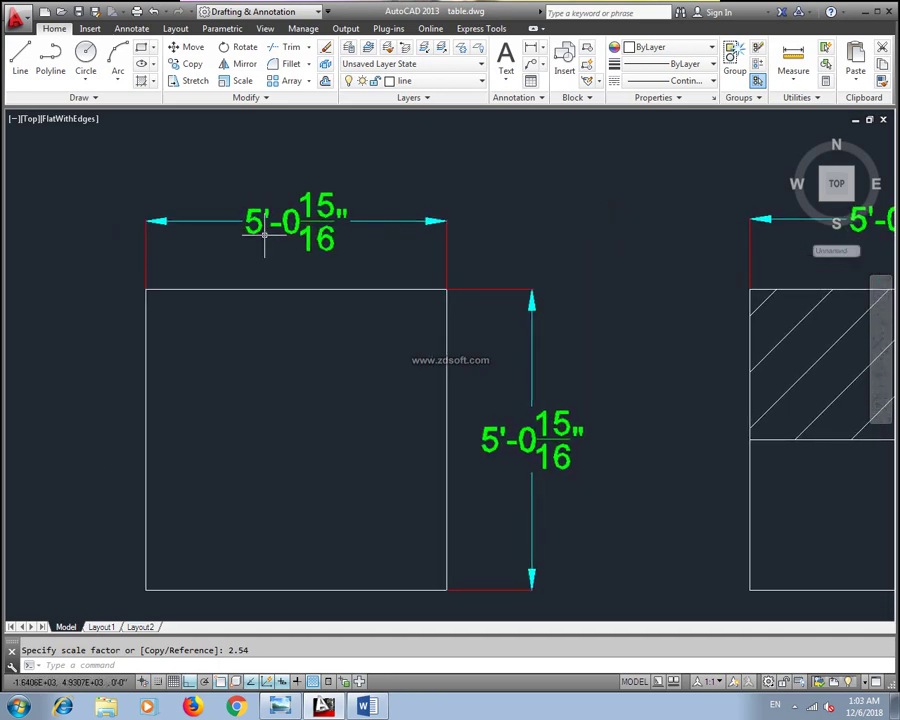
middle_click_drag(292, 332, 282, 312)
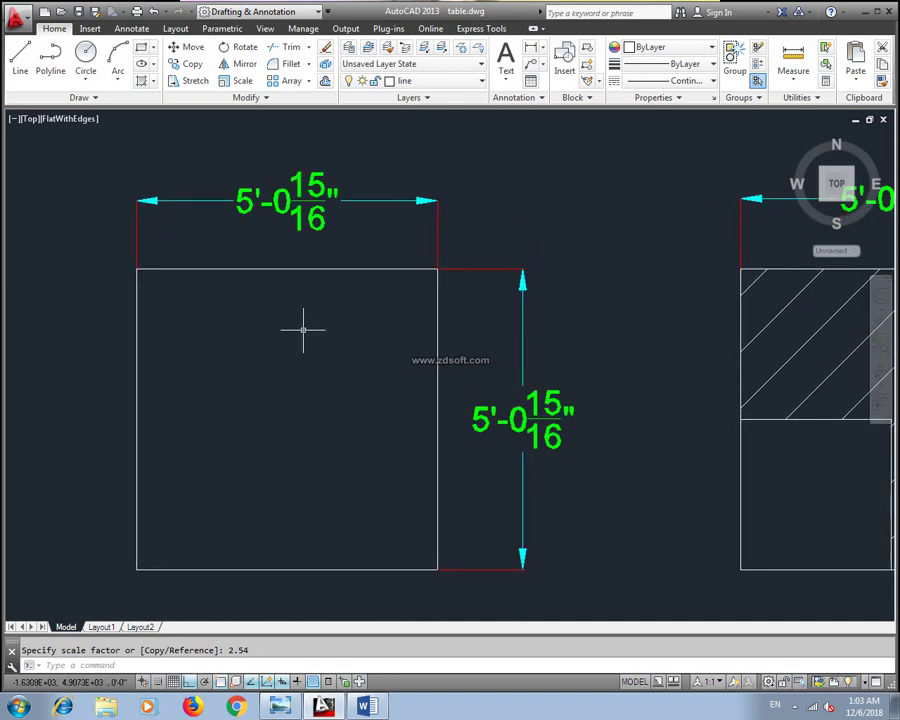
Set the drawing units to Decimal length with Centimeters insertion scale
type("u")
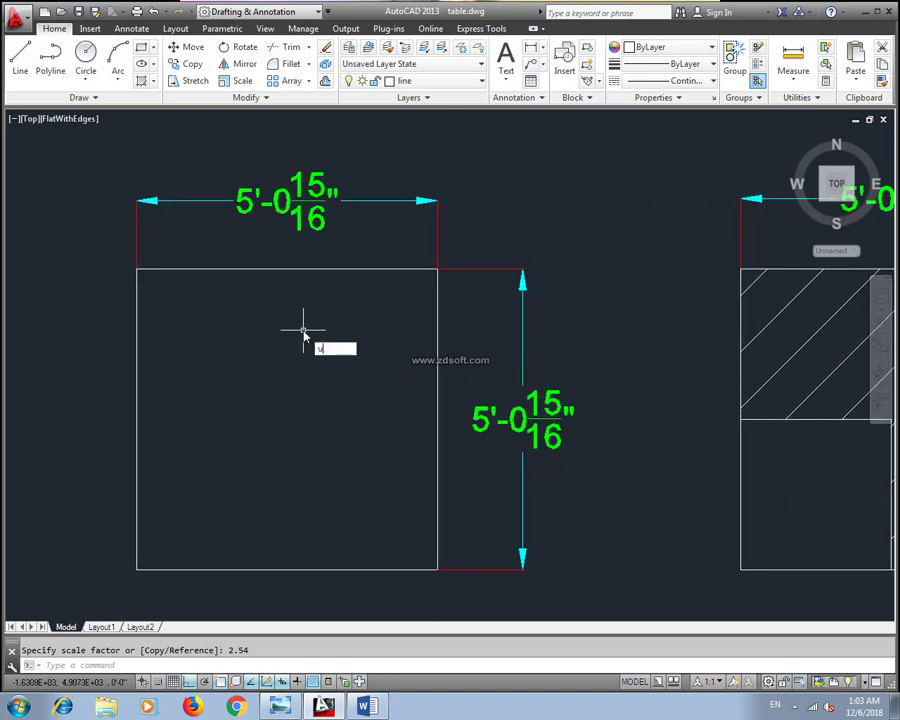
type("n")
key("Return")
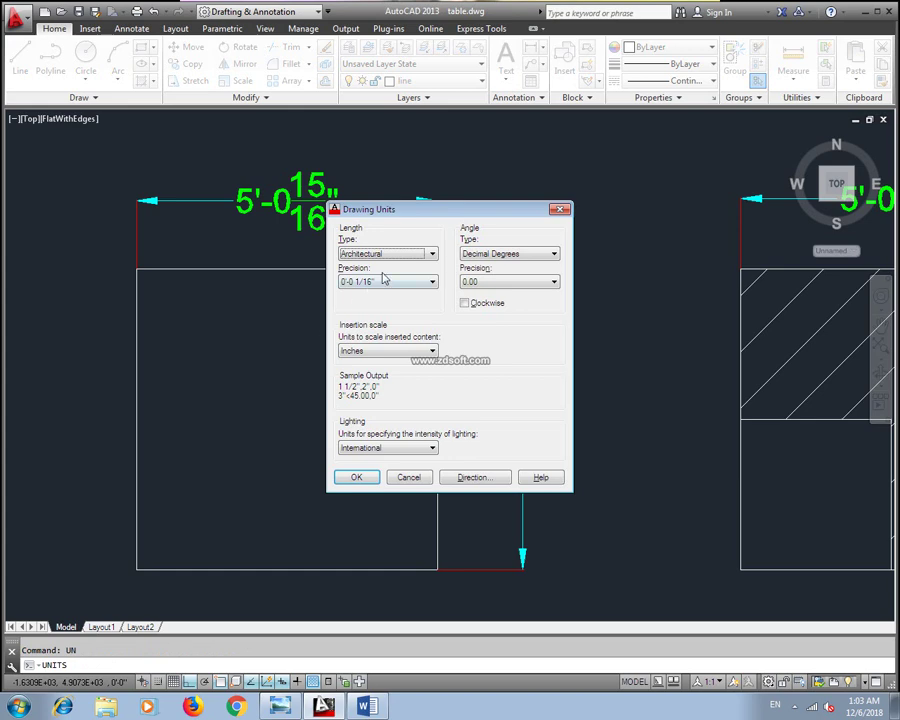
left_click(389, 255)
left_click(375, 276)
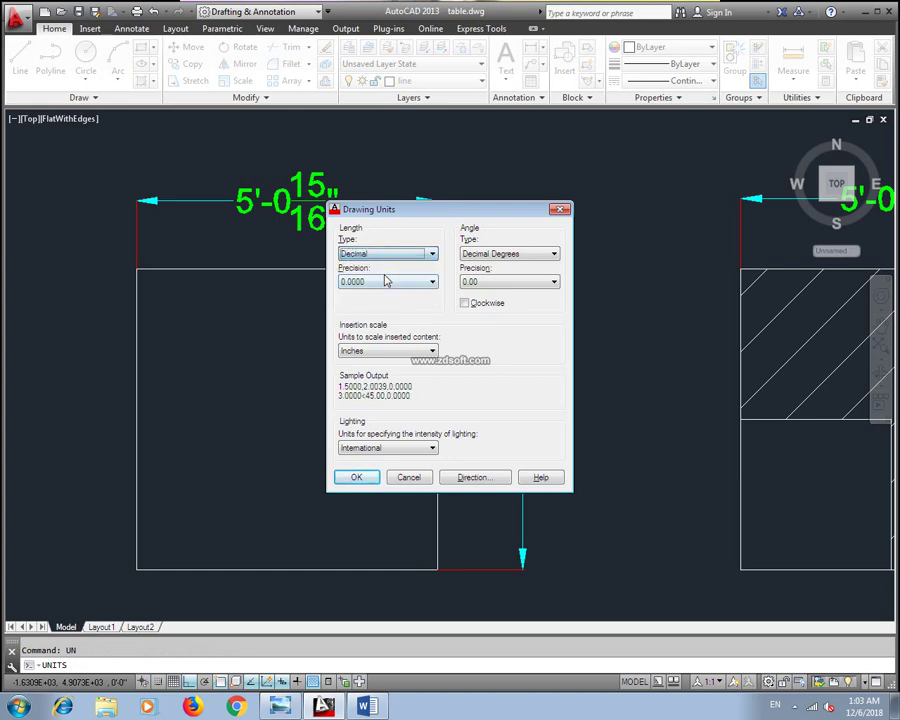
left_click(372, 356)
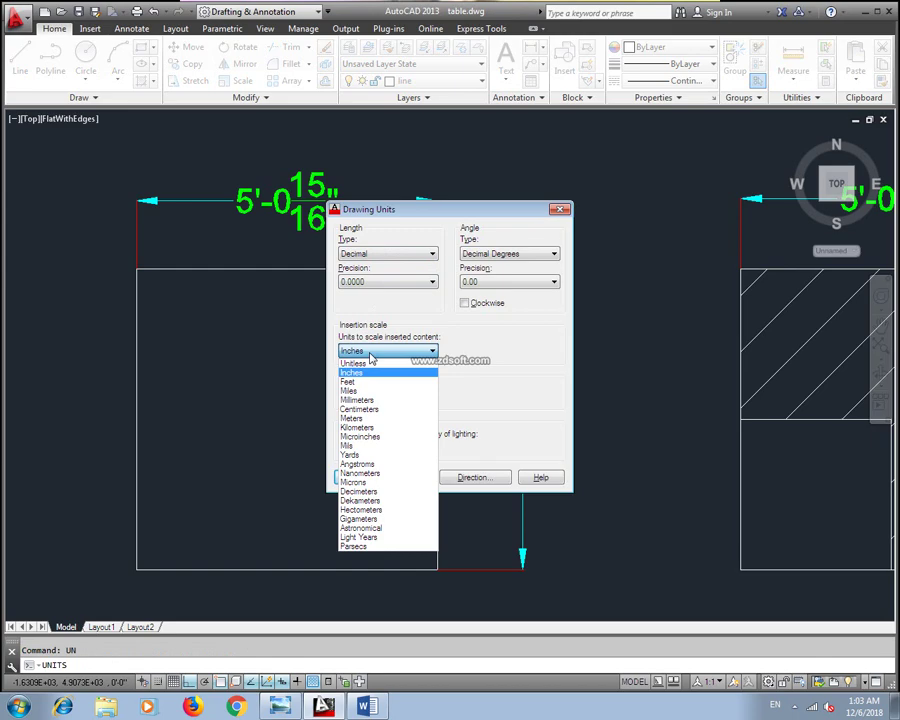
left_click(370, 409)
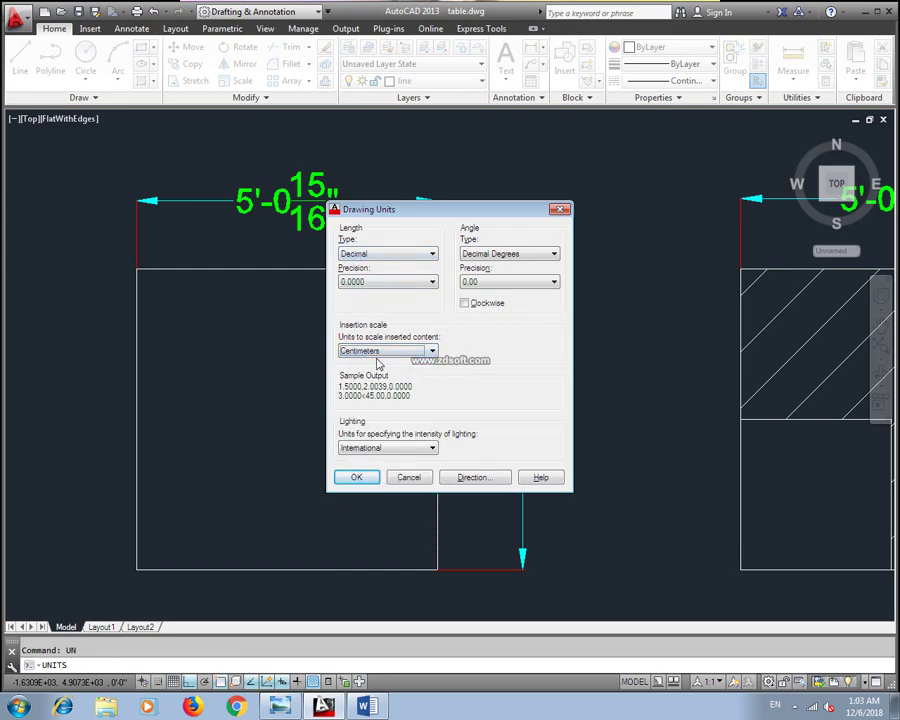
left_click(360, 477)
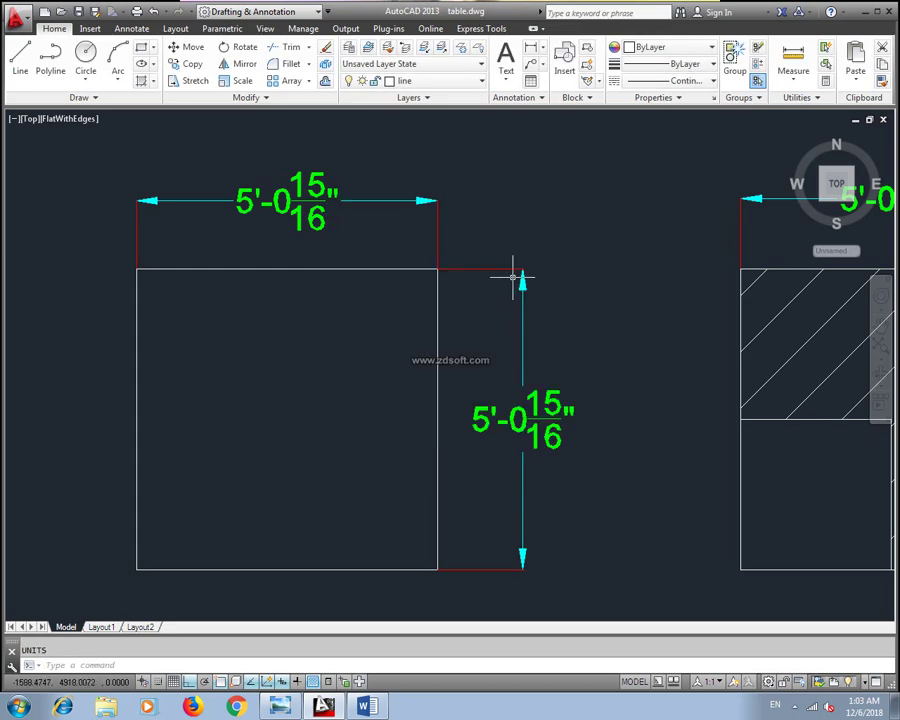
type("D")
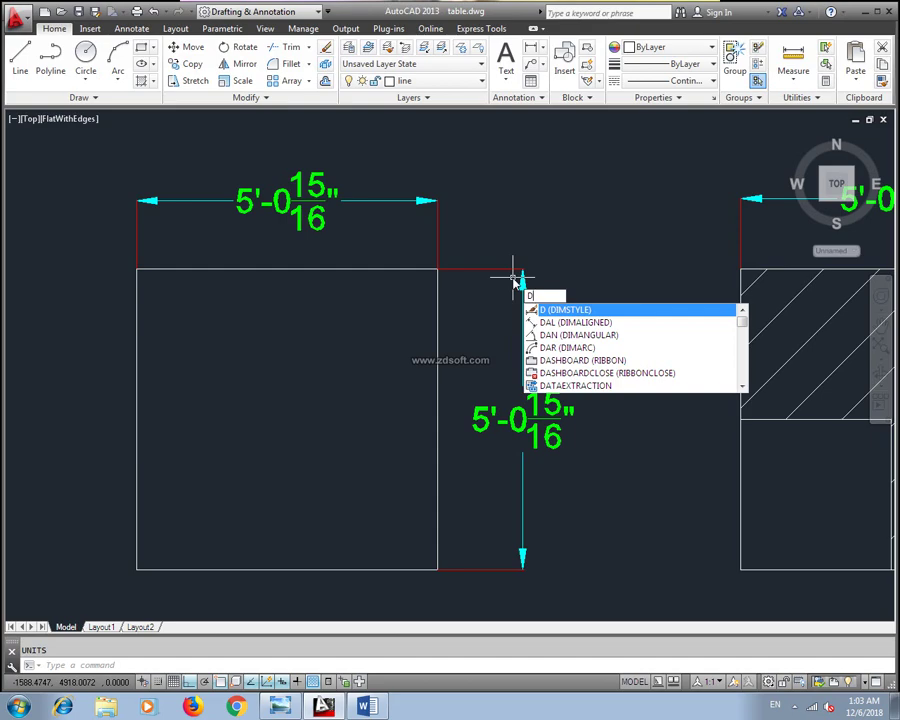
Give the Standard dimension style Decimal units and text height 10, so dimensions read 60.9600
key("Return")
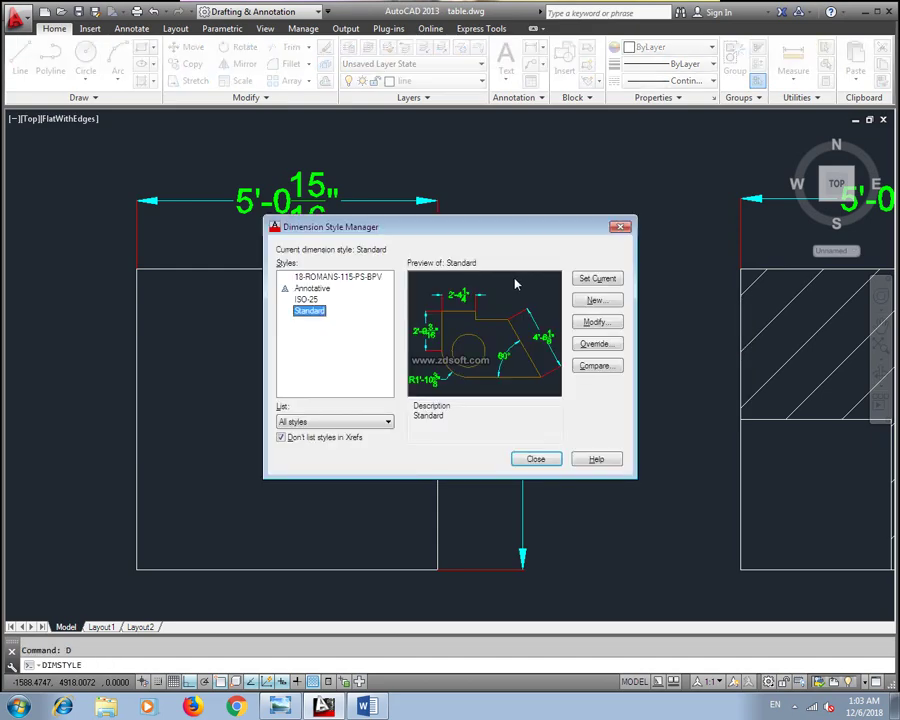
left_click(595, 323)
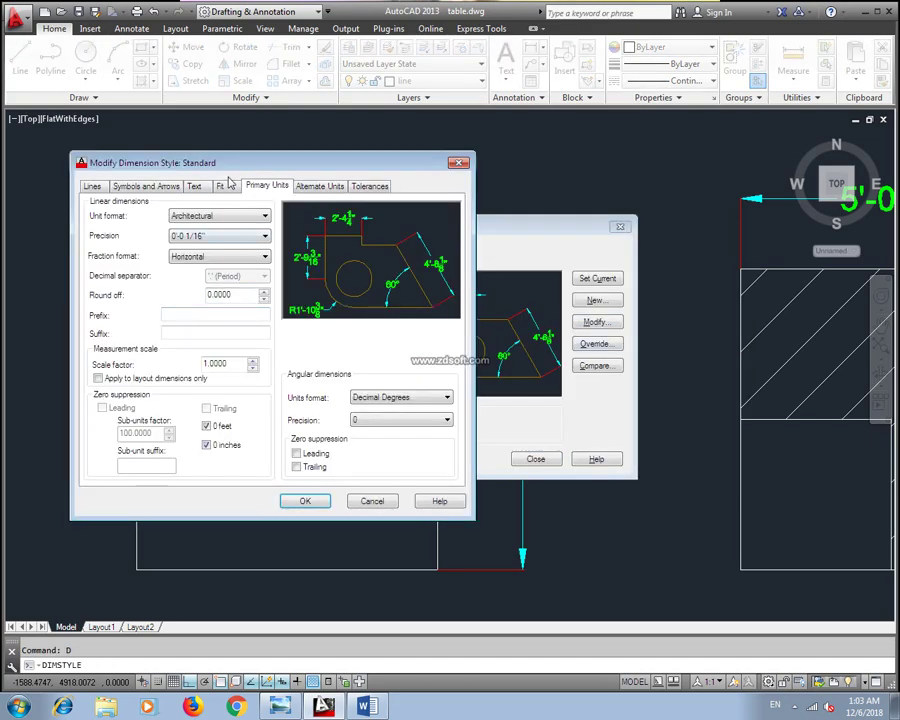
left_click_drag(233, 165, 288, 153)
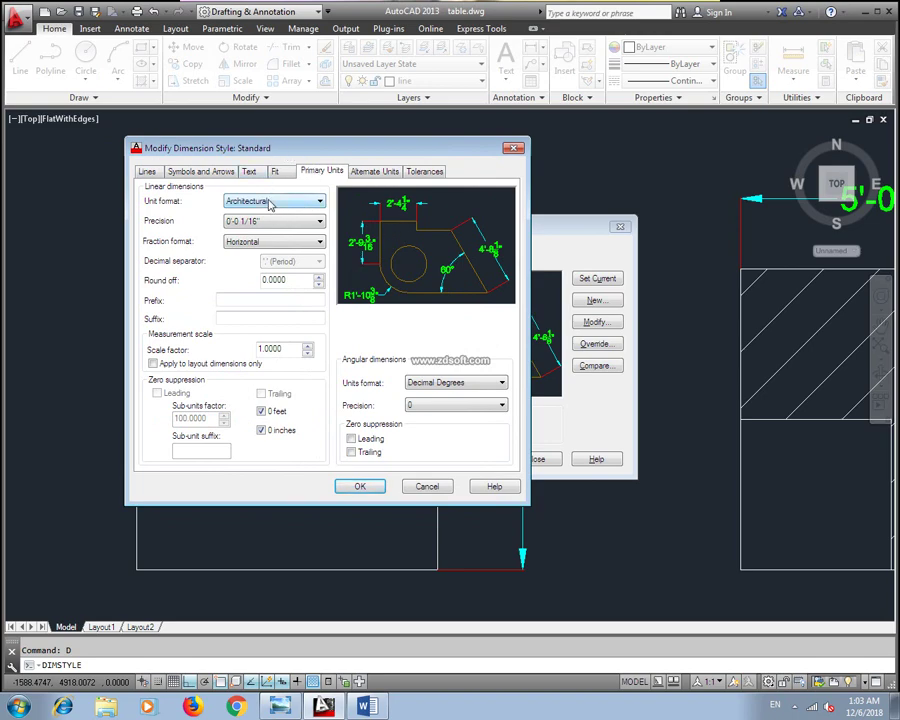
left_click(318, 201)
left_click(268, 224)
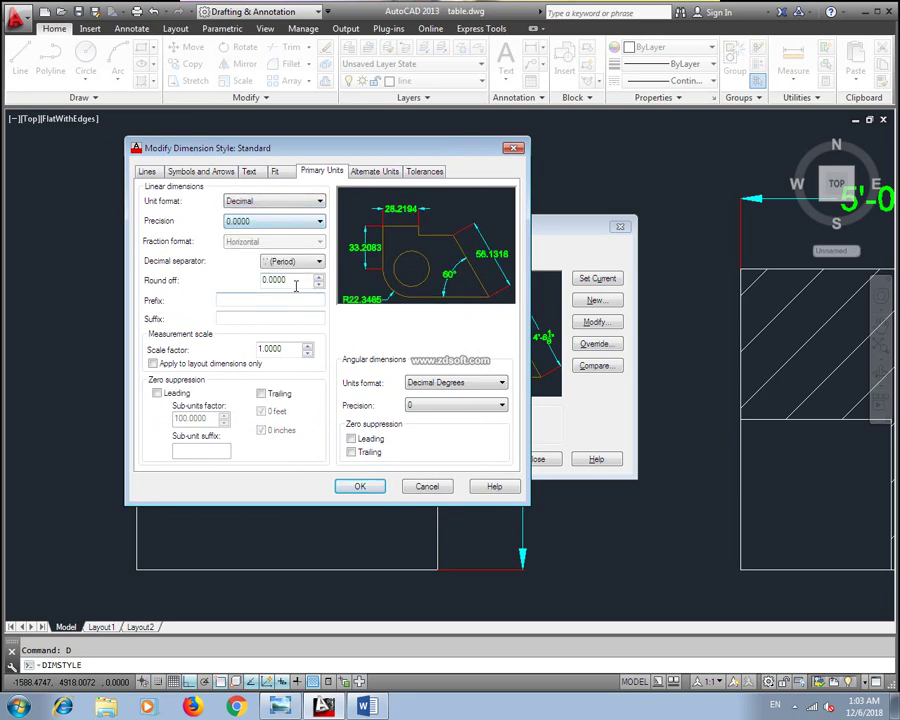
left_click(248, 171)
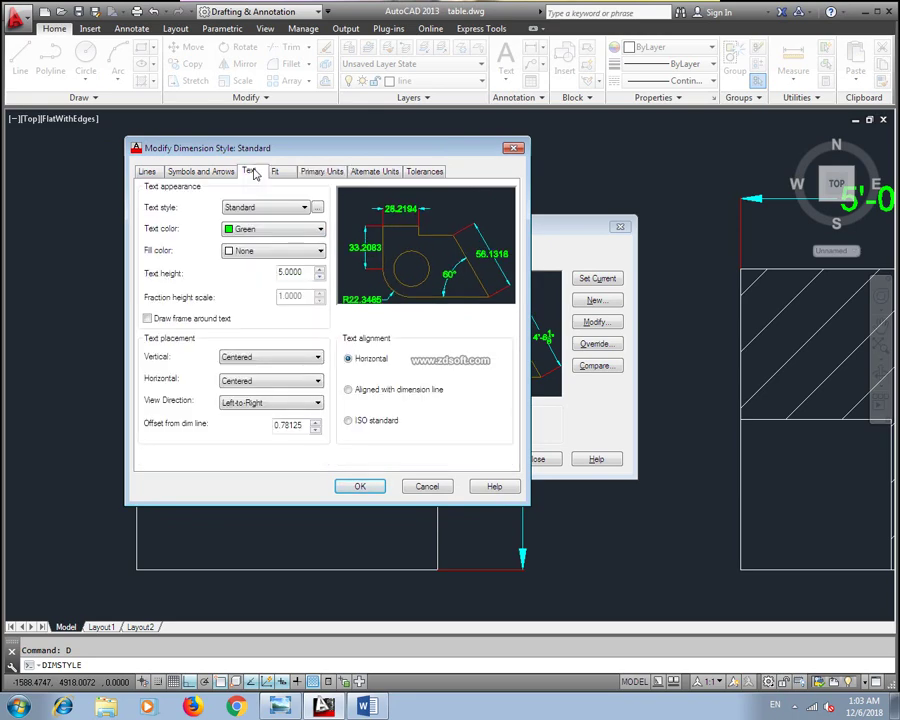
double_click(272, 272)
type("10")
left_click(364, 490)
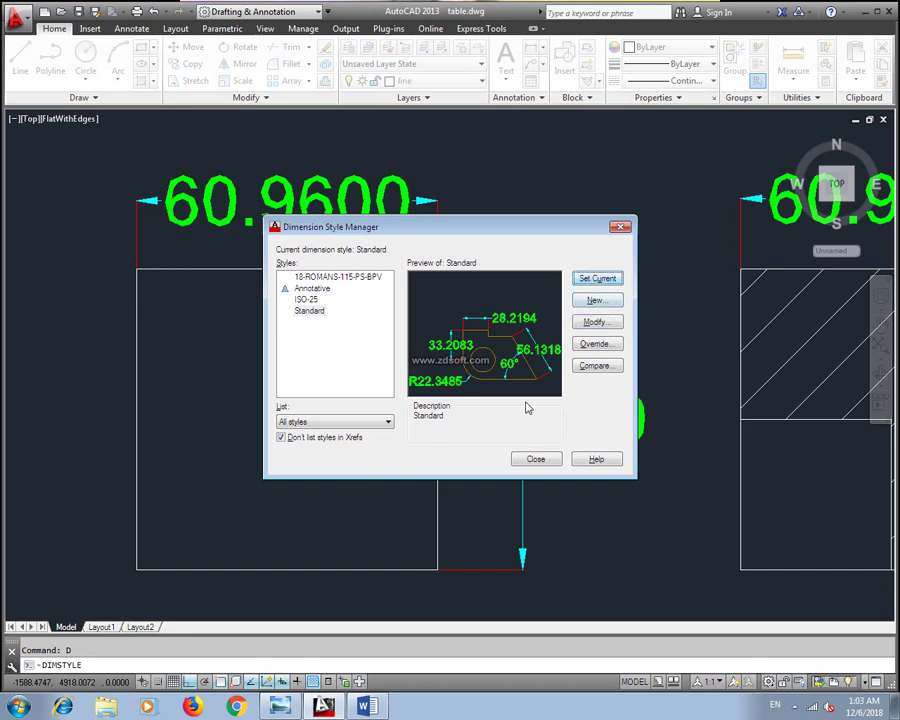
left_click(533, 460)
middle_click_drag(329, 331, 301, 283)
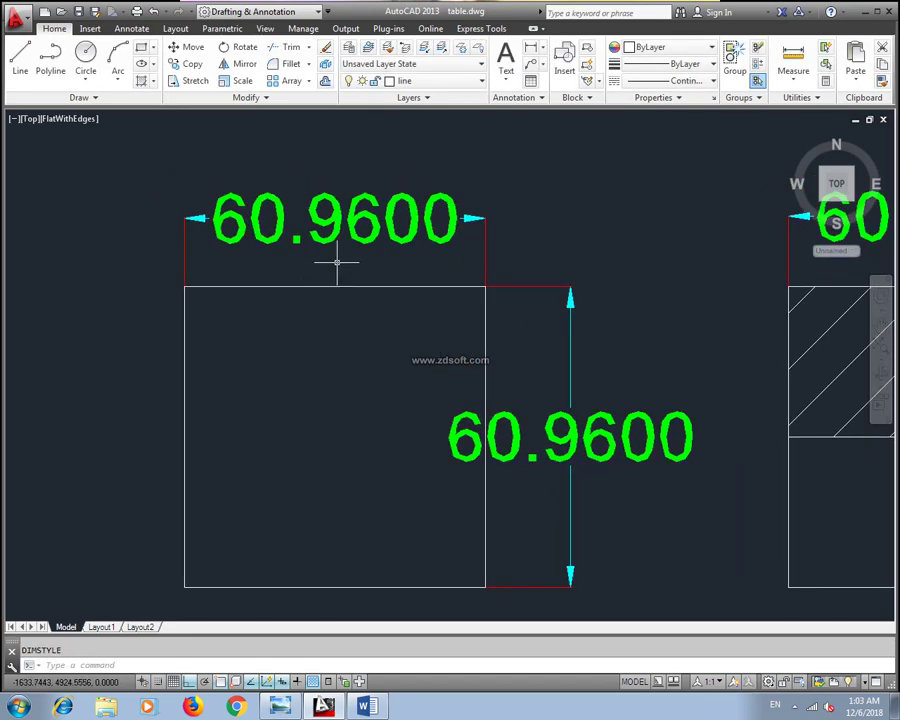
left_click(323, 243)
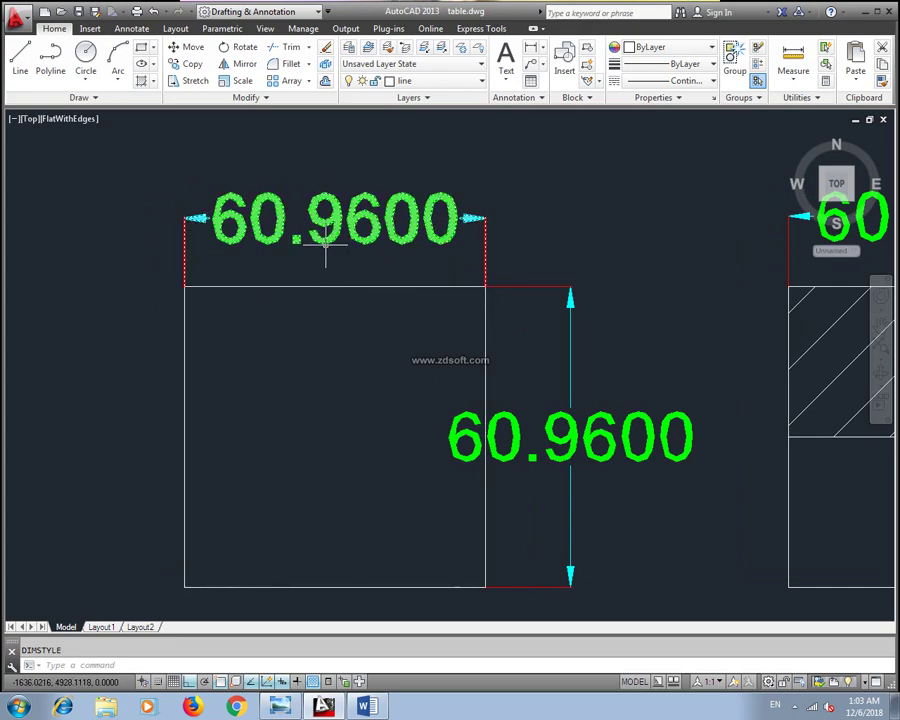
key("Escape")
middle_click_drag(371, 377, 372, 358)
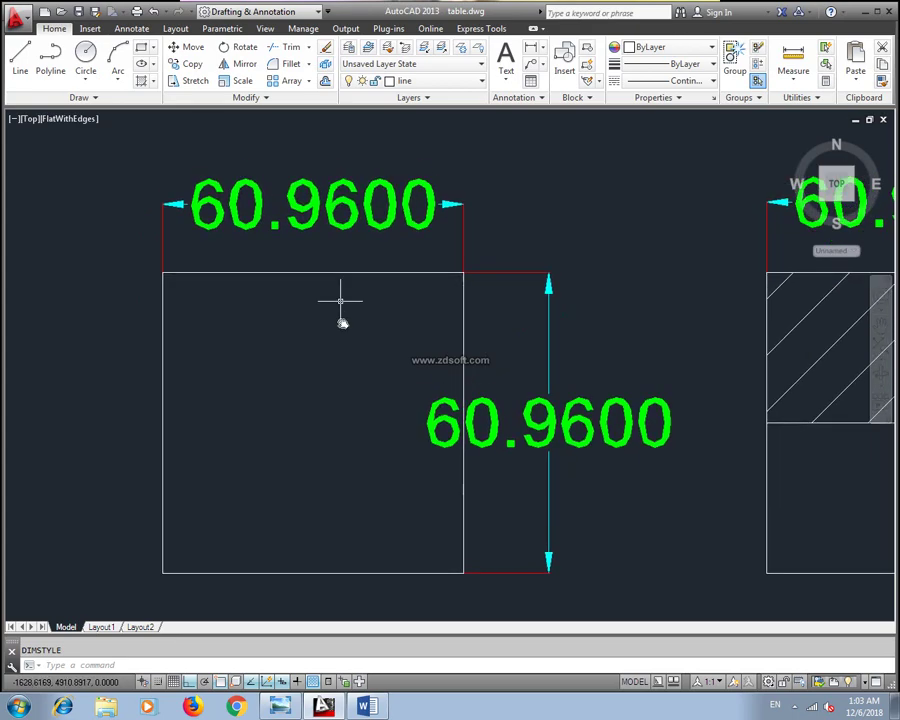
mouse_move(317, 329)
middle_mouse_down()
mouse_move(364, 308)
mouse_move(372, 337)
mouse_move(442, 342)
mouse_move(387, 365)
middle_mouse_up()
scroll(442, 342, "down", 2)
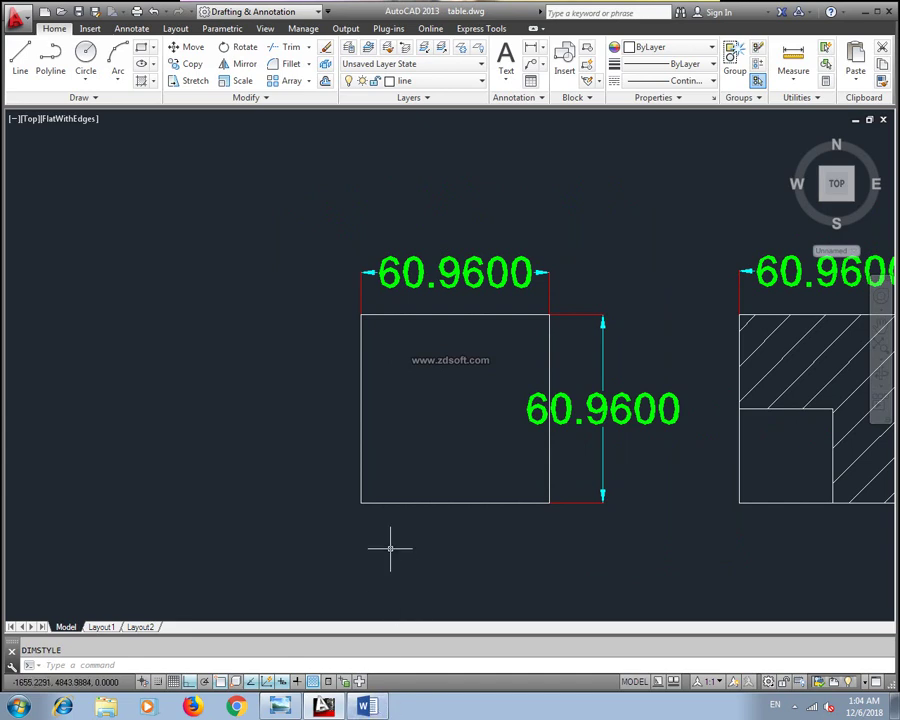
type("qc")
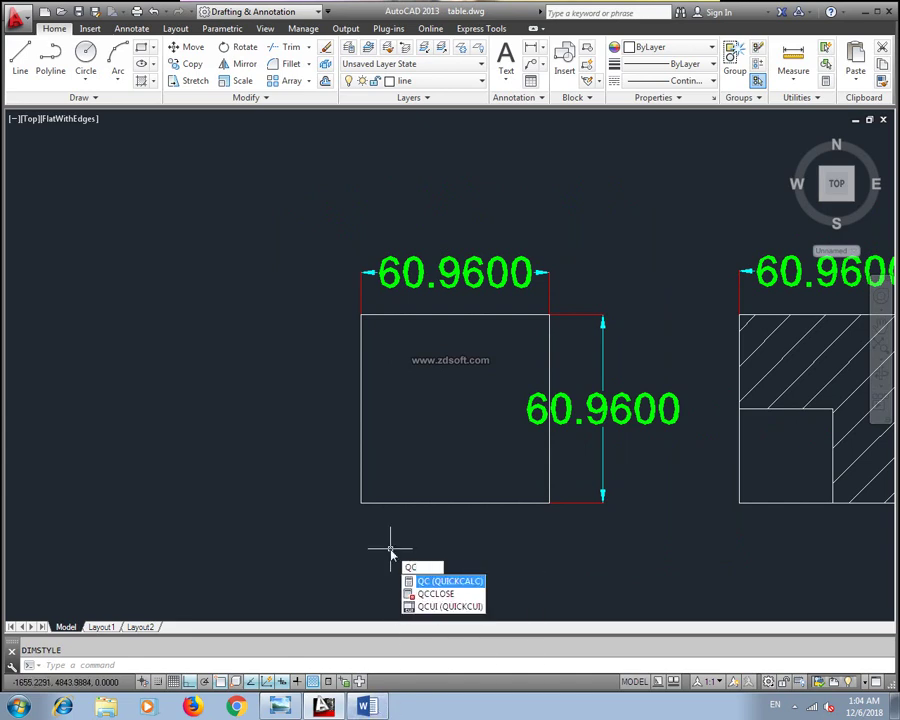
Set QuickCalc's Units Conversion to convert length from Inches to Centimeters
key("Return")
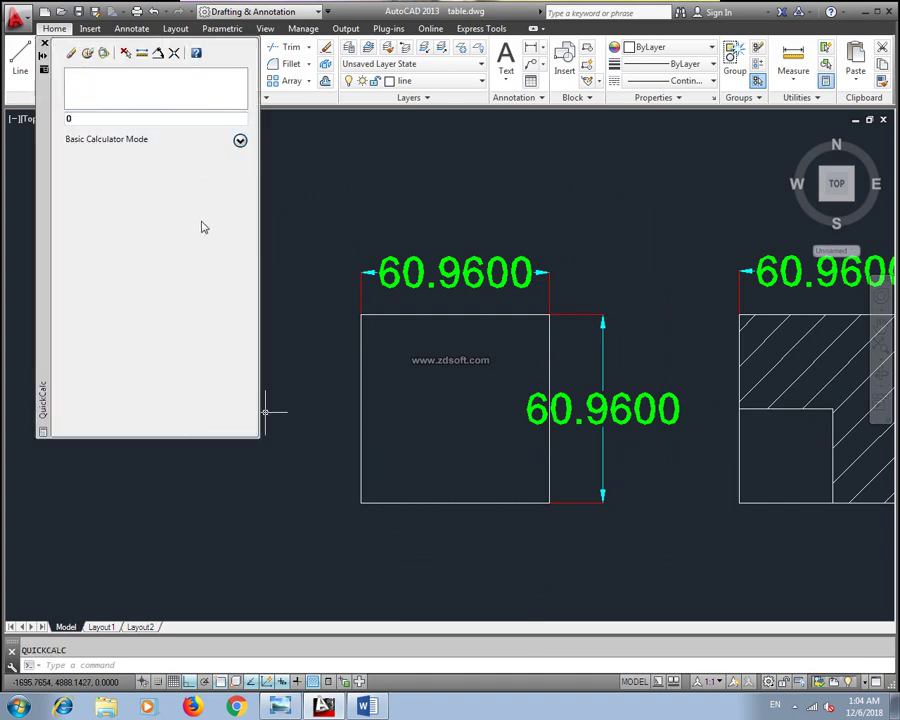
left_click(240, 141)
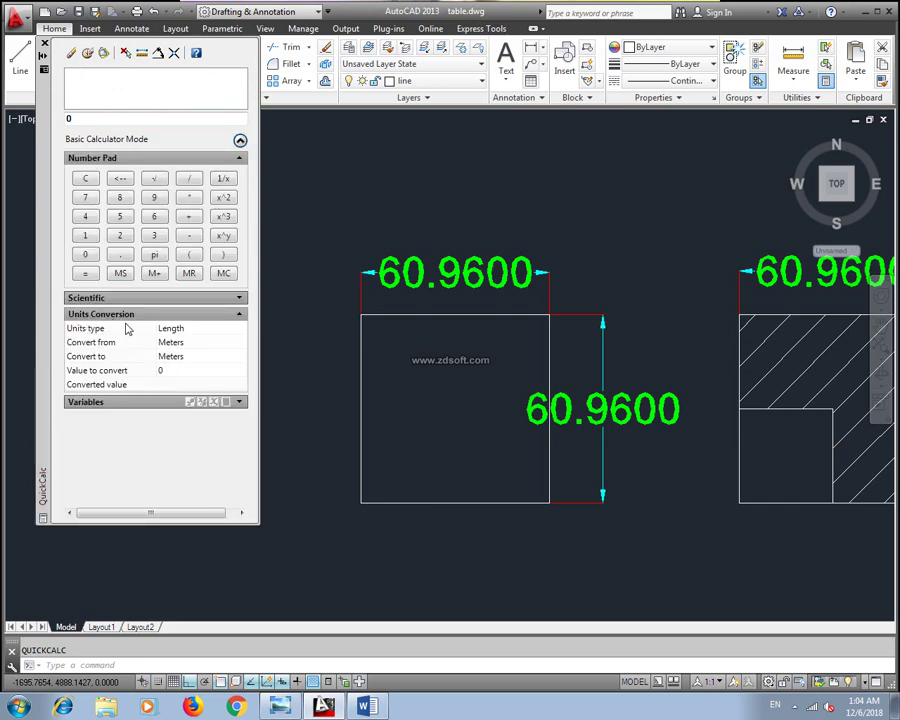
left_click(174, 332)
left_click(168, 344)
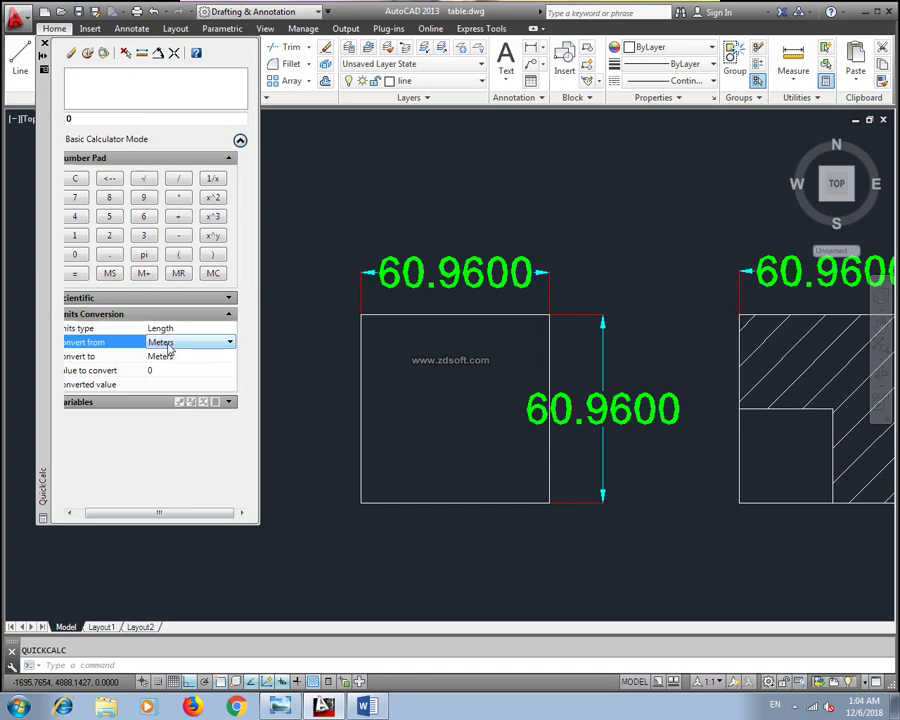
left_click(228, 343)
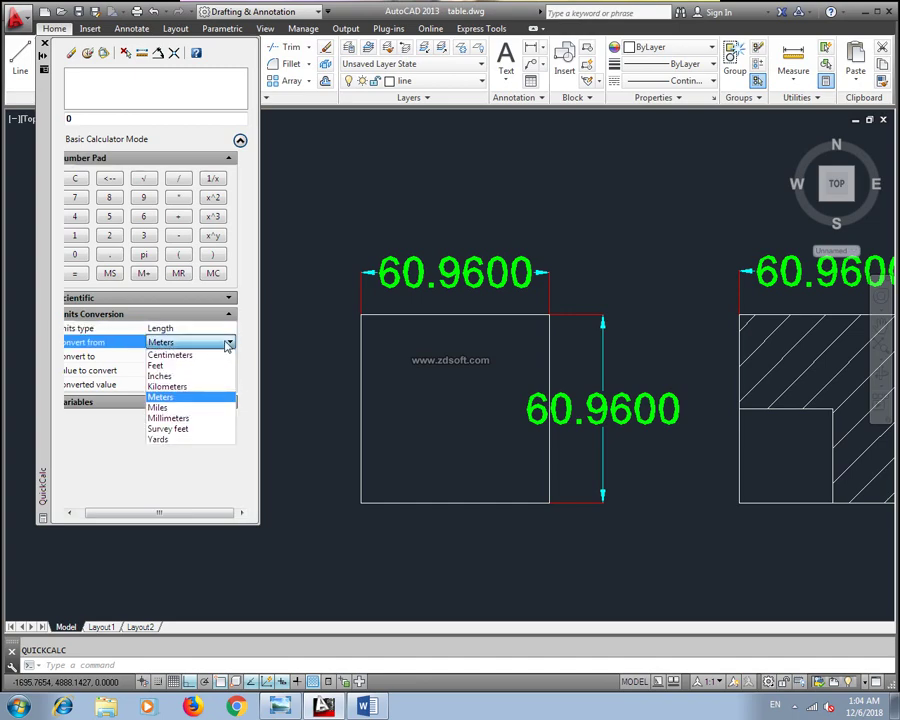
left_click(200, 376)
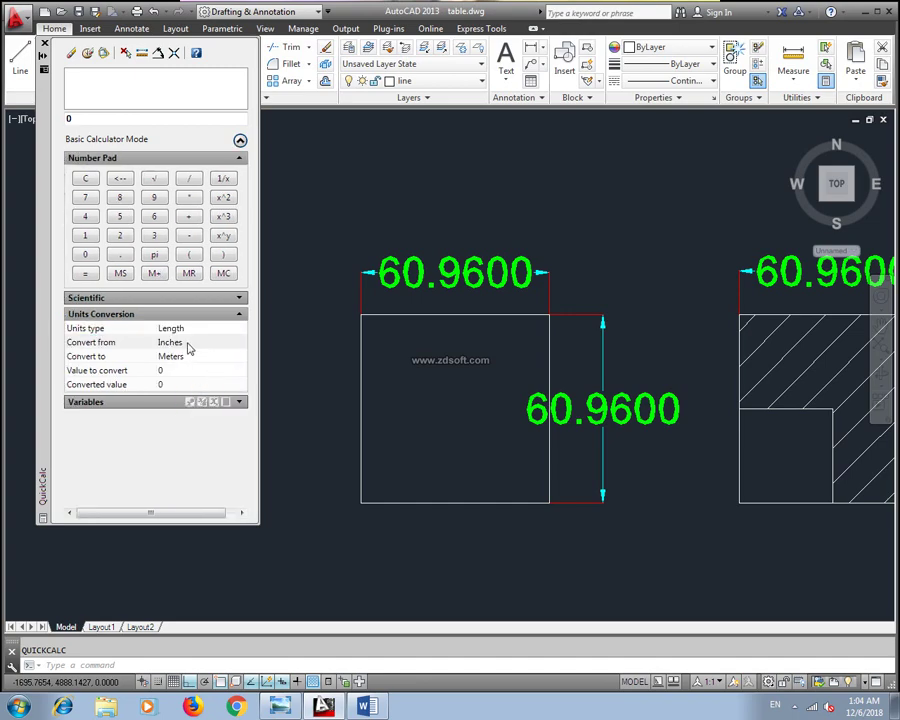
left_click(180, 360)
left_click(229, 357)
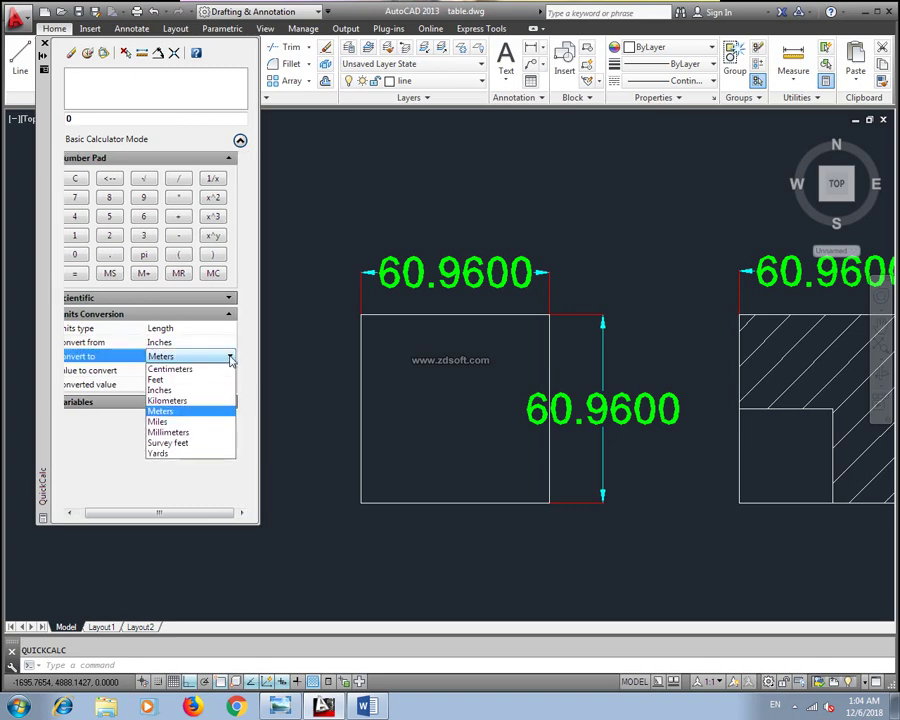
left_click(170, 432)
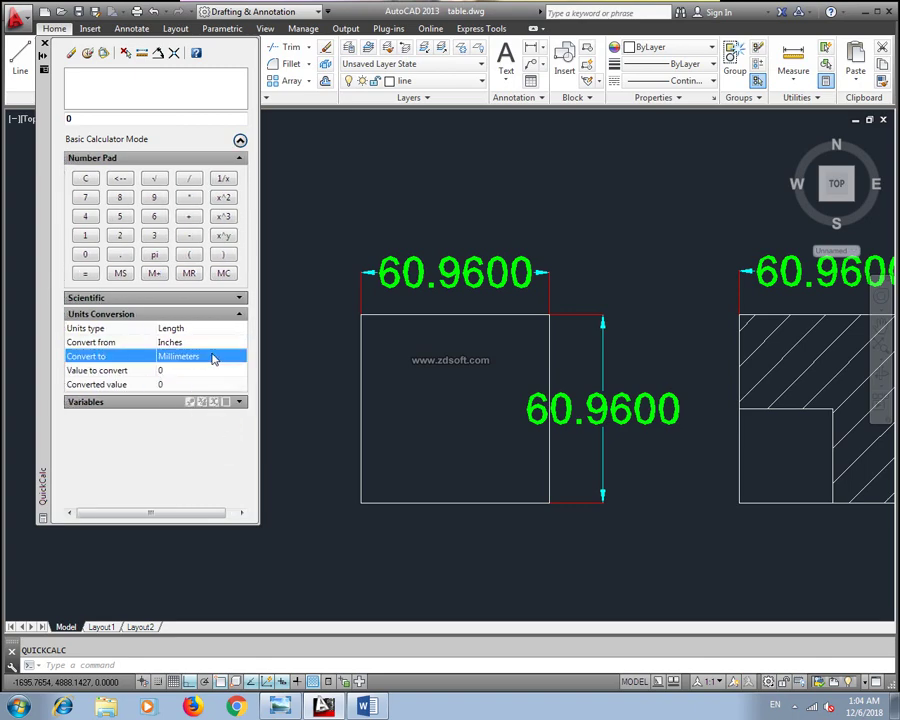
left_click(213, 358)
left_click(229, 357)
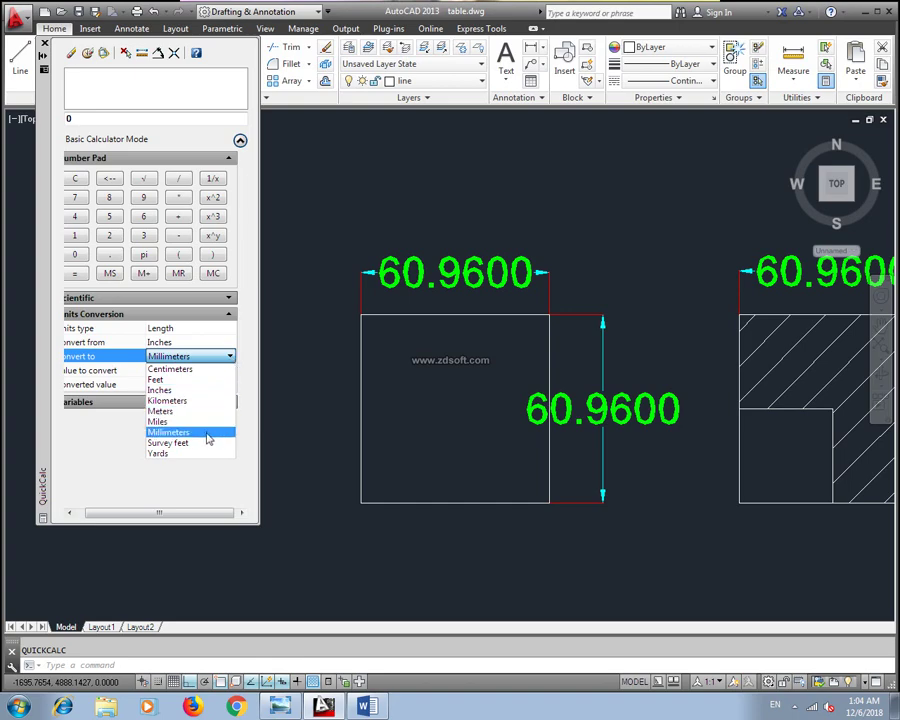
left_click(207, 369)
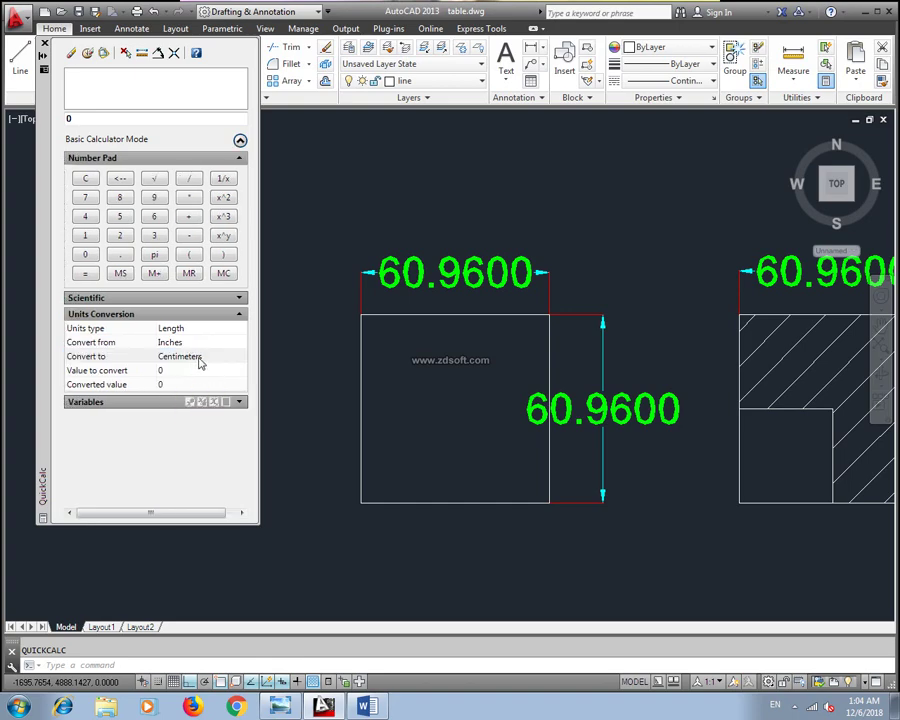
Convert 1 inch (2.54 cm) and 24 inches (60.96 cm), then close QuickCalc
left_click(172, 369)
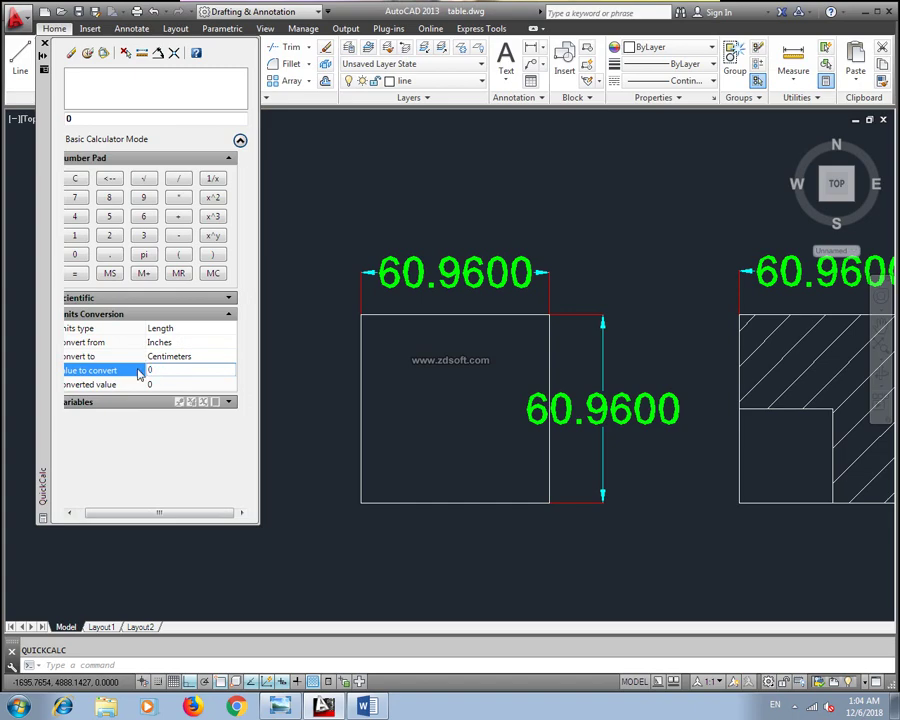
type("1")
left_click(156, 386)
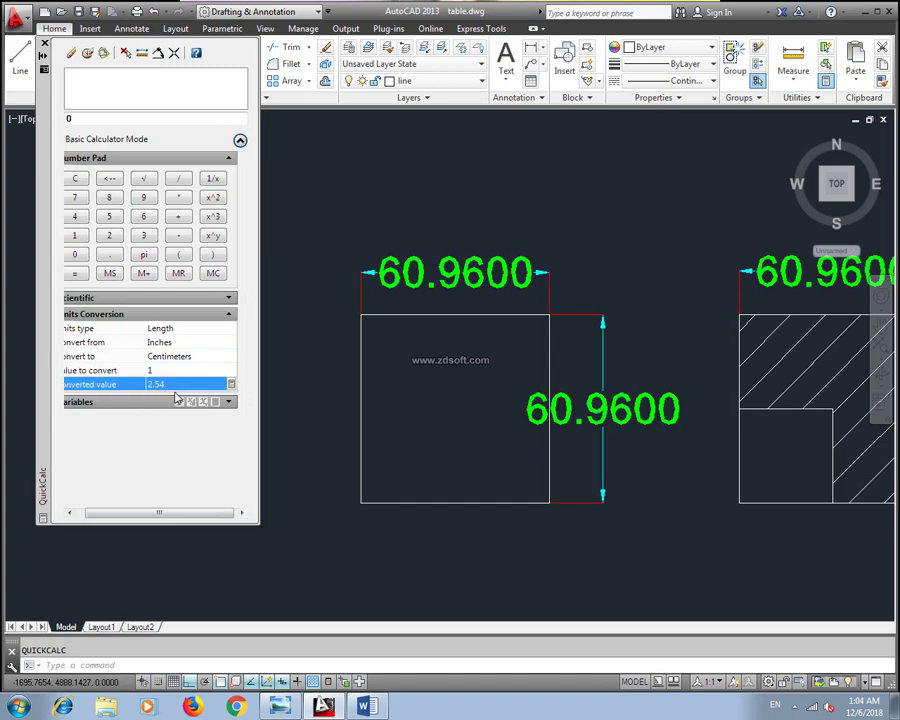
left_click(160, 371)
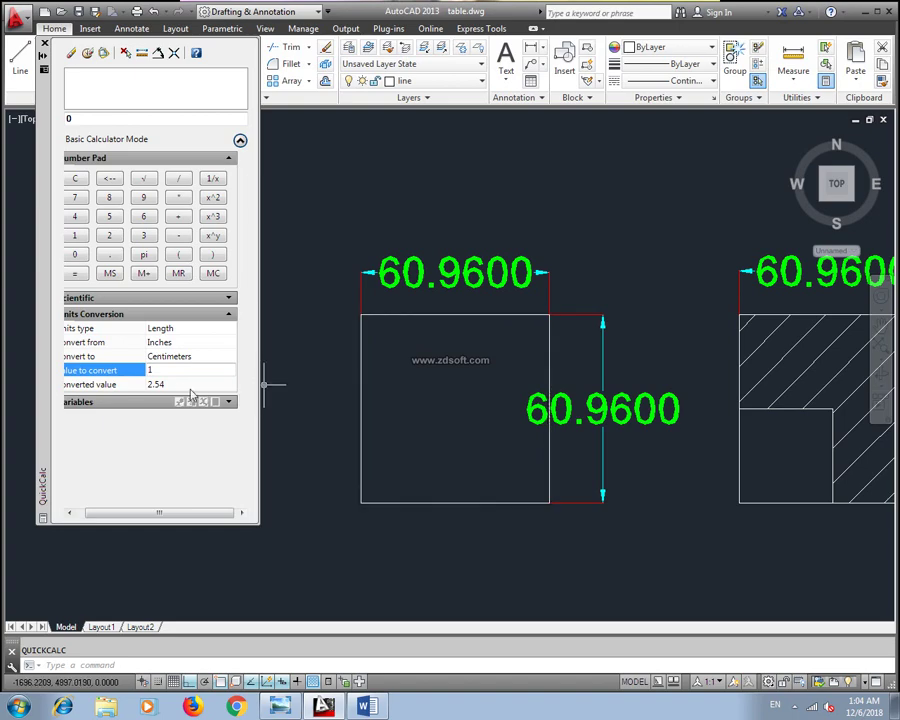
left_click(160, 370)
type("24")
left_click(174, 386)
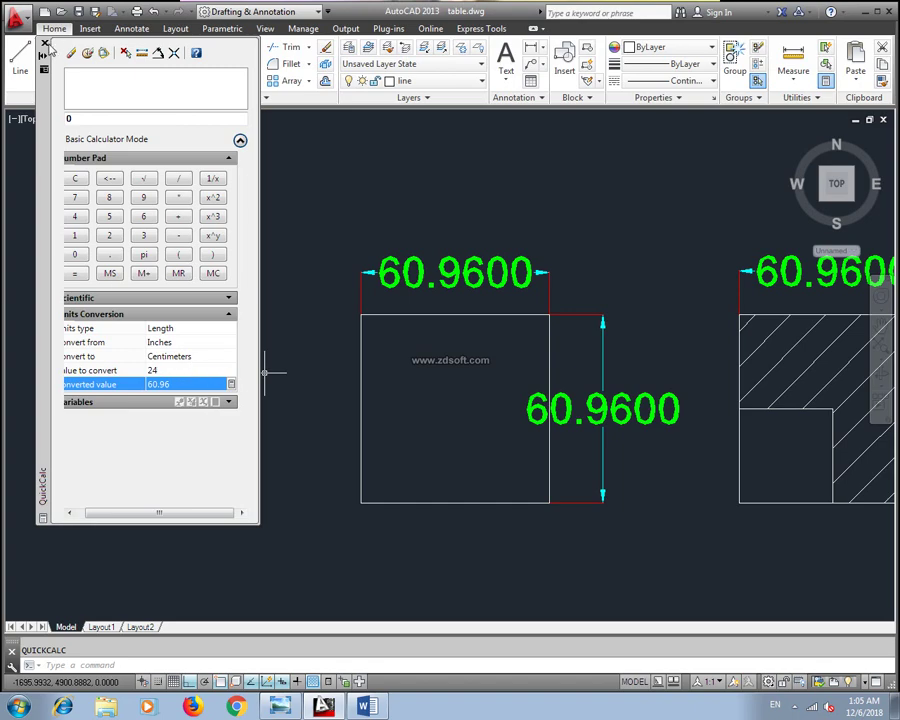
left_click(44, 44)
middle_click_drag(526, 301, 400, 282)
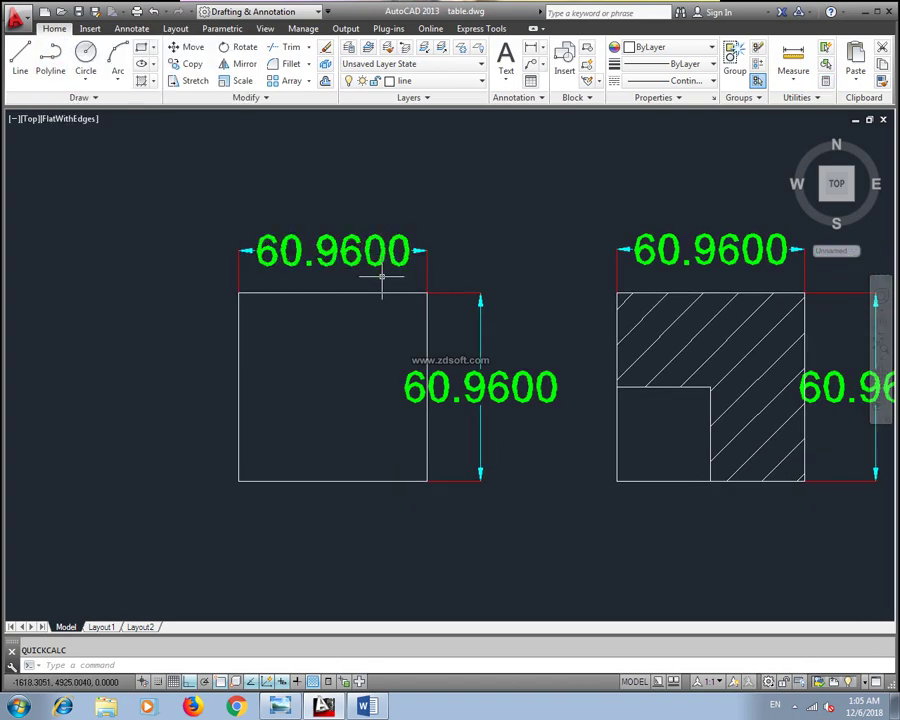
Add a cm suffix to the Standard dimension style's primary units
type("d")
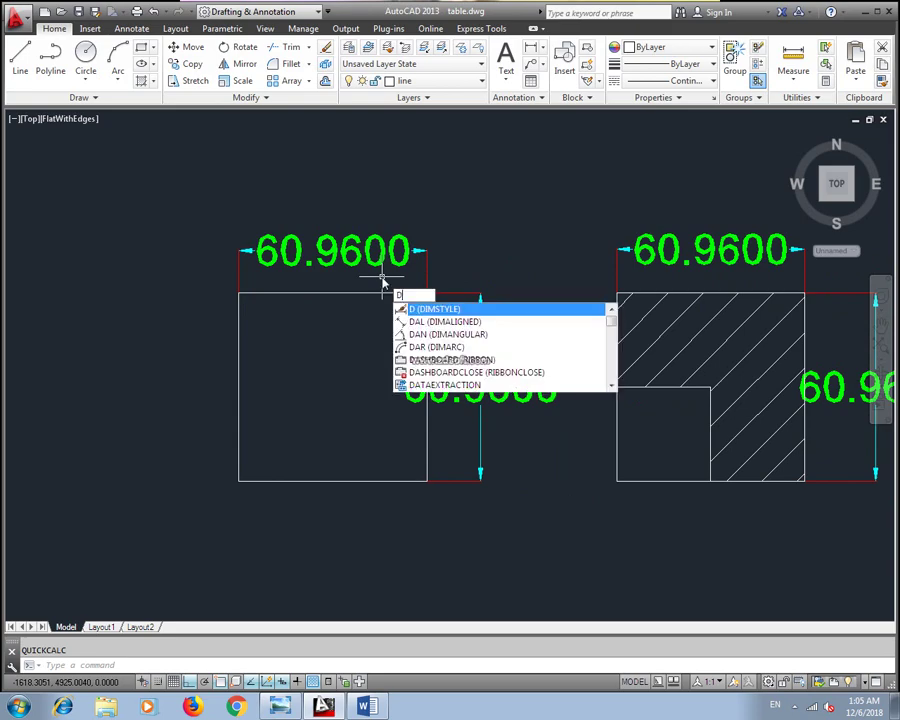
key("Return")
left_click(596, 322)
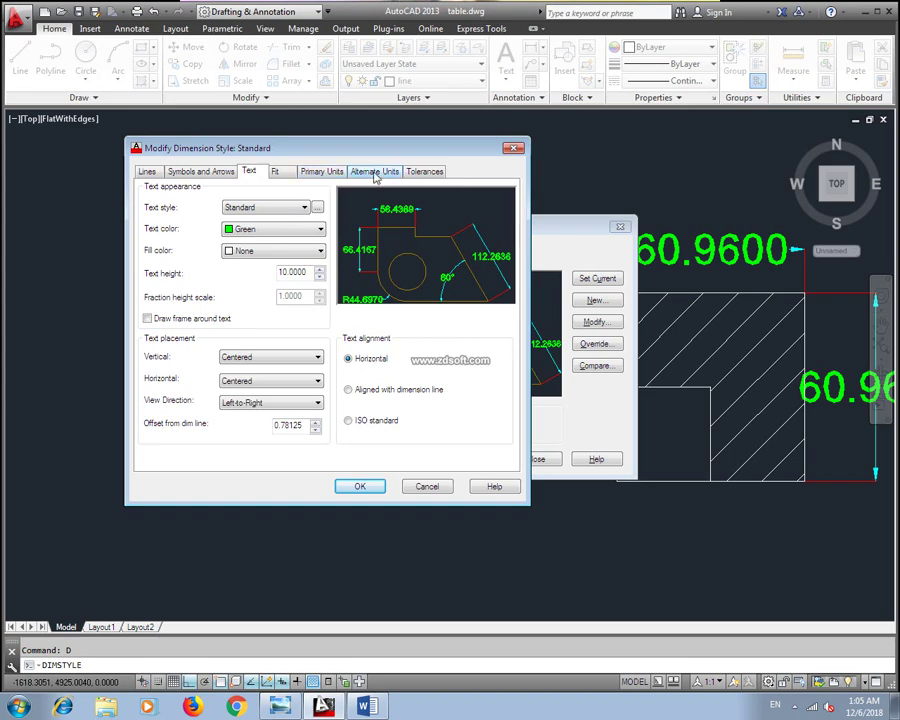
left_click(319, 174)
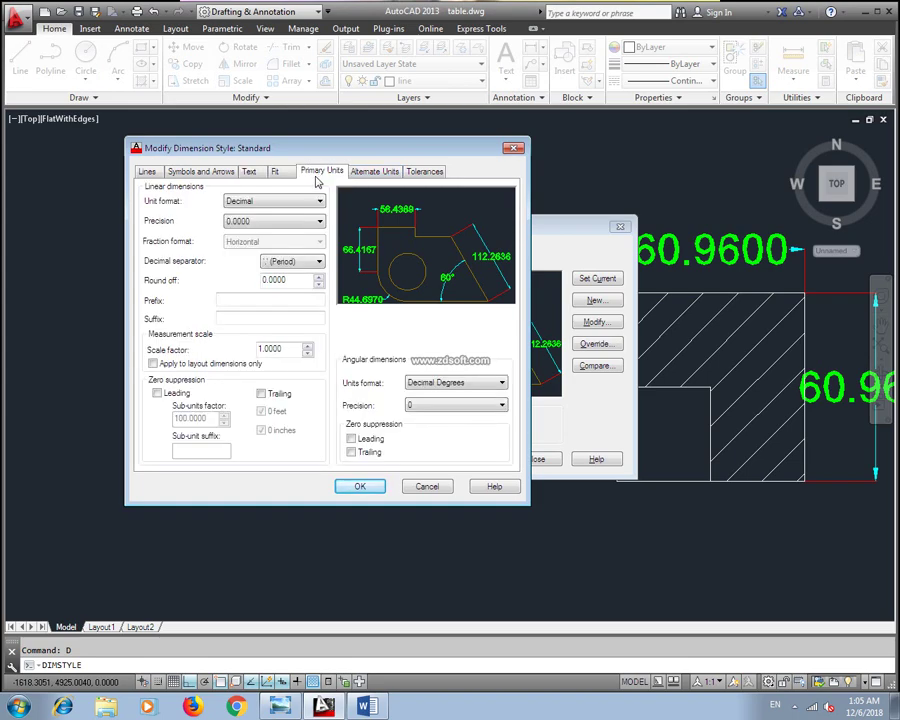
left_click(232, 318)
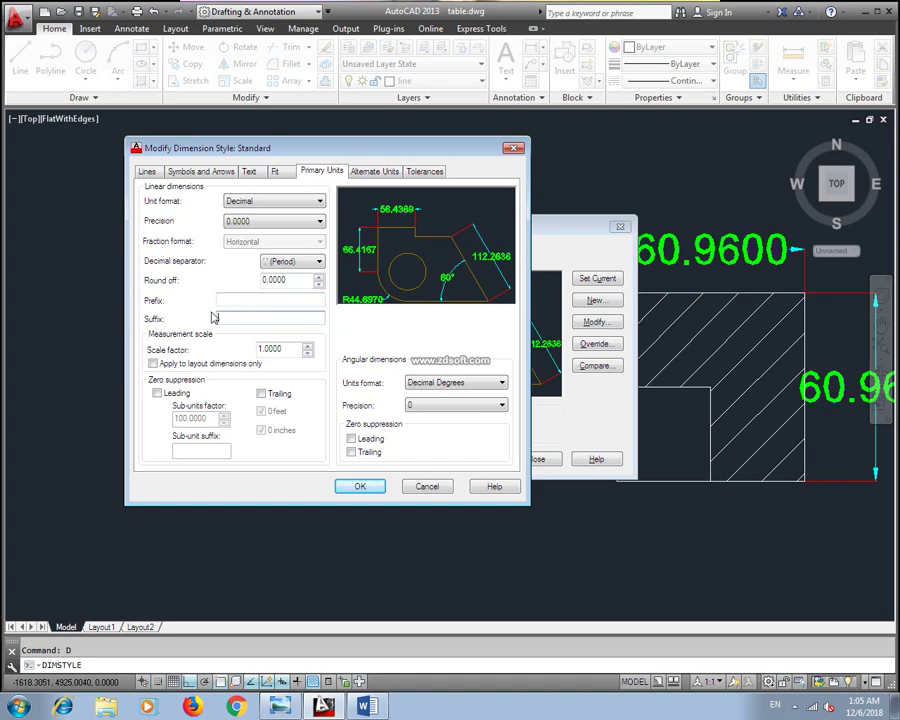
left_click(223, 301)
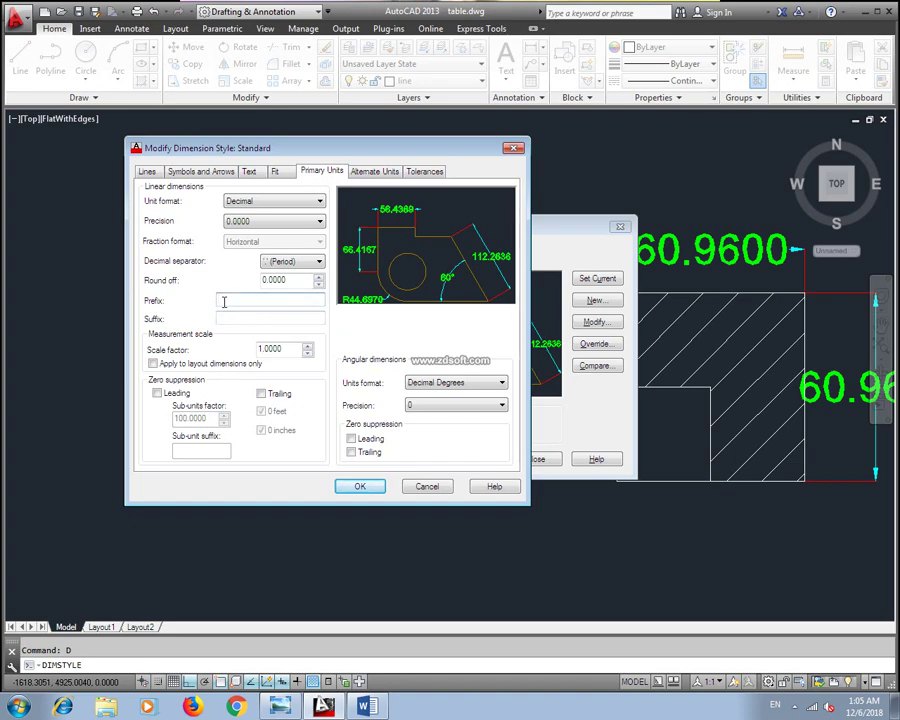
left_click(225, 318)
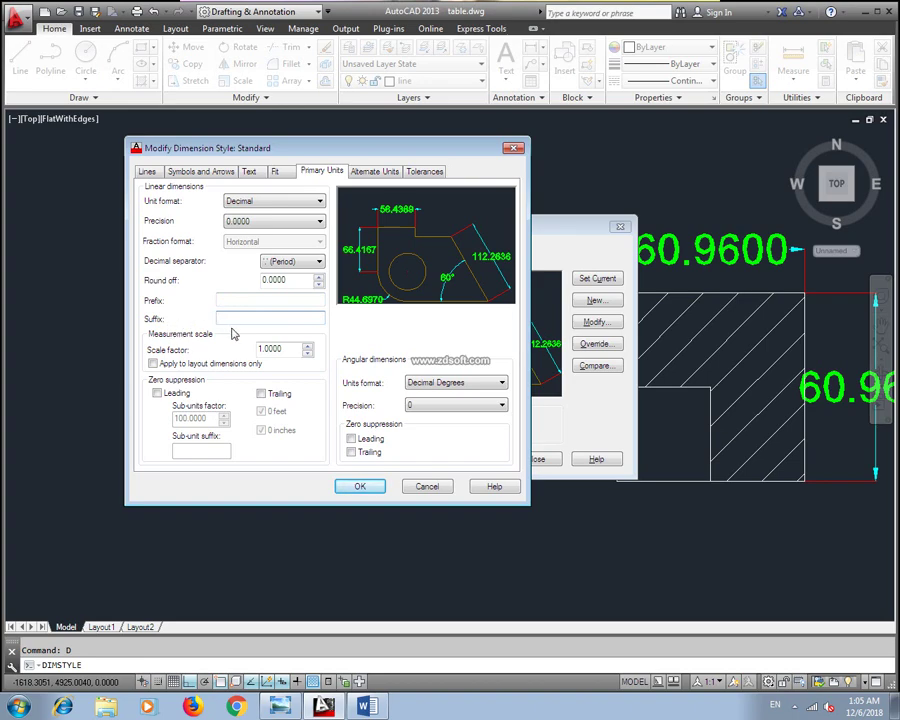
type("cm")
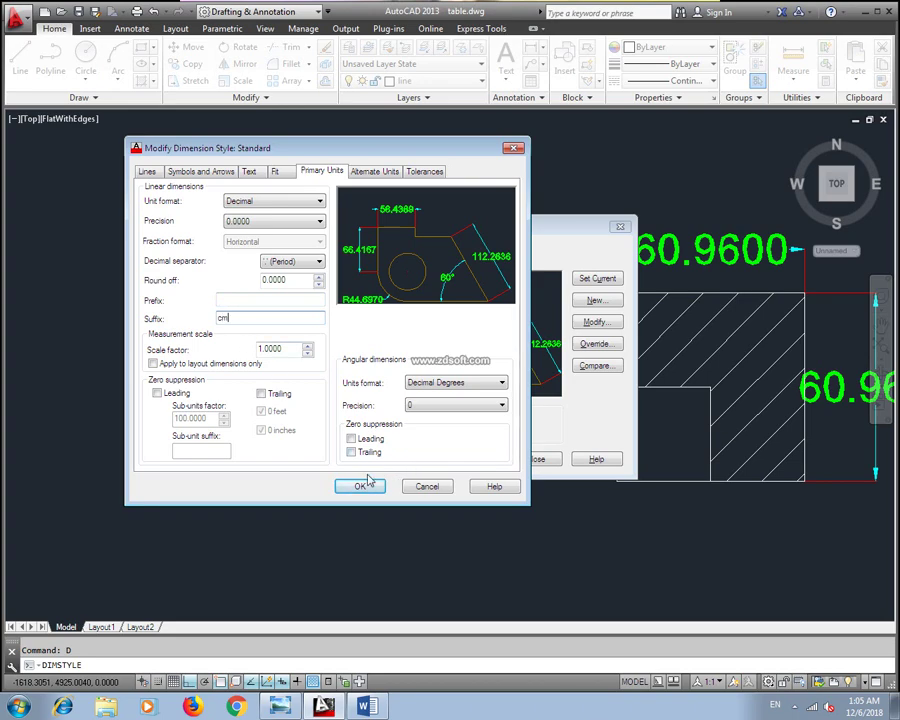
left_click(359, 486)
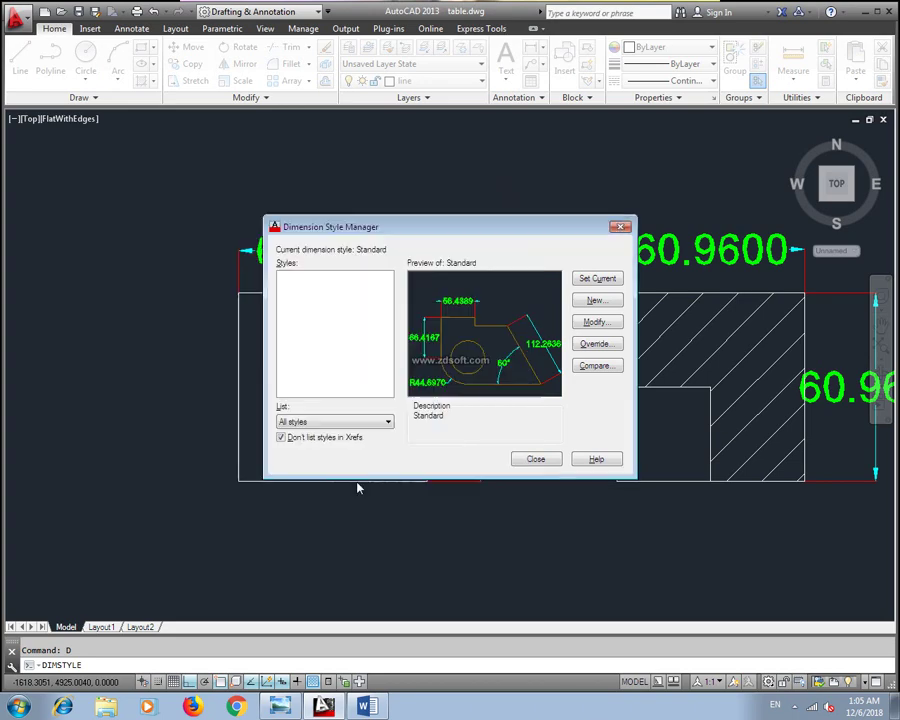
Close the Dimension Style Manager and frame both plans, now reading 60.9600cm
left_click(546, 456)
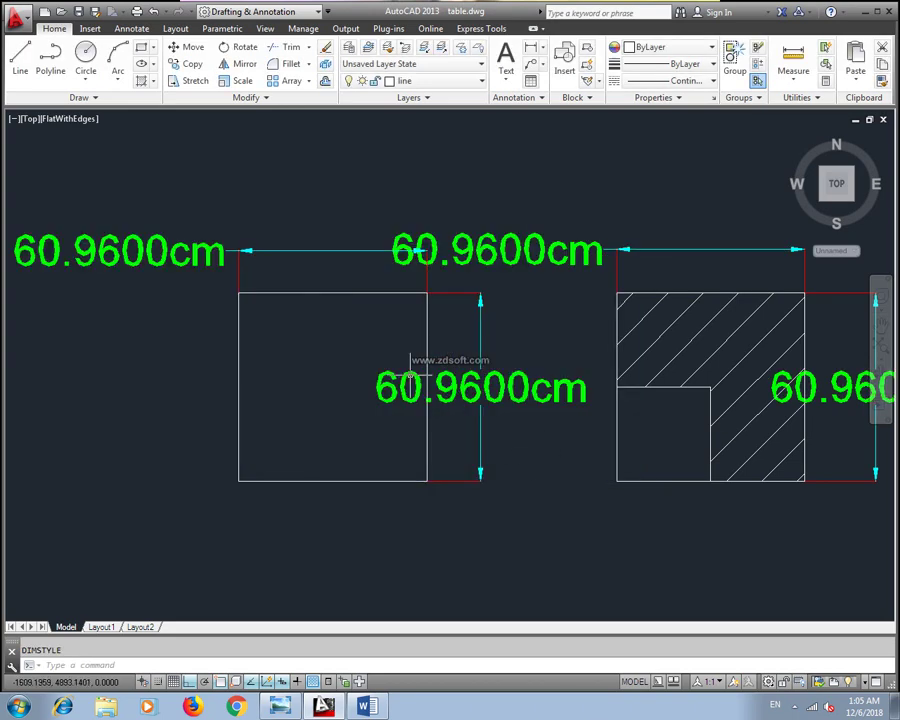
middle_click_drag(320, 317, 514, 323)
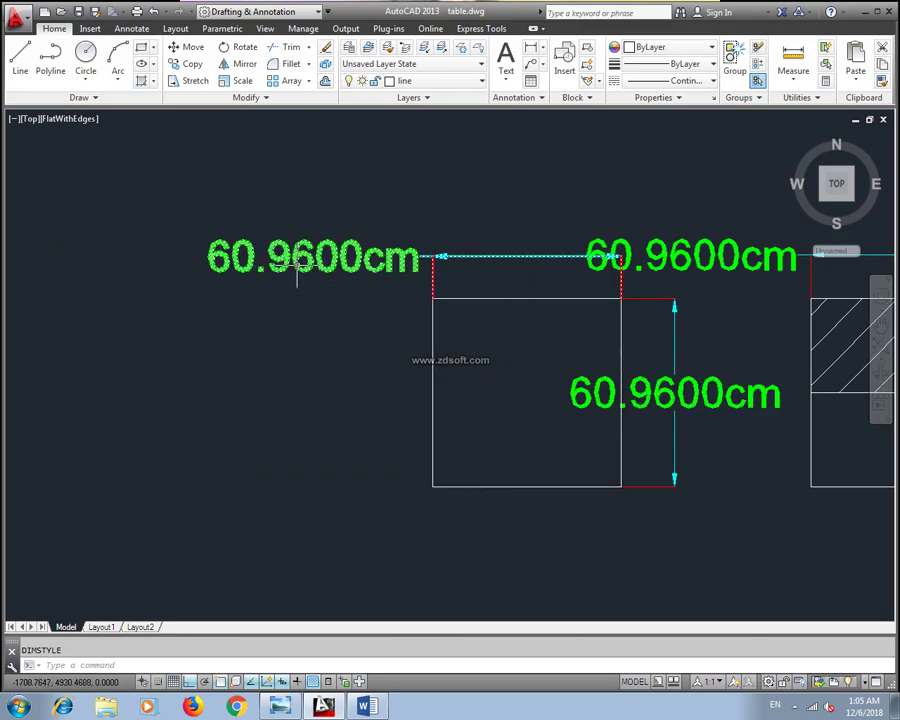
middle_click_drag(723, 283, 594, 302)
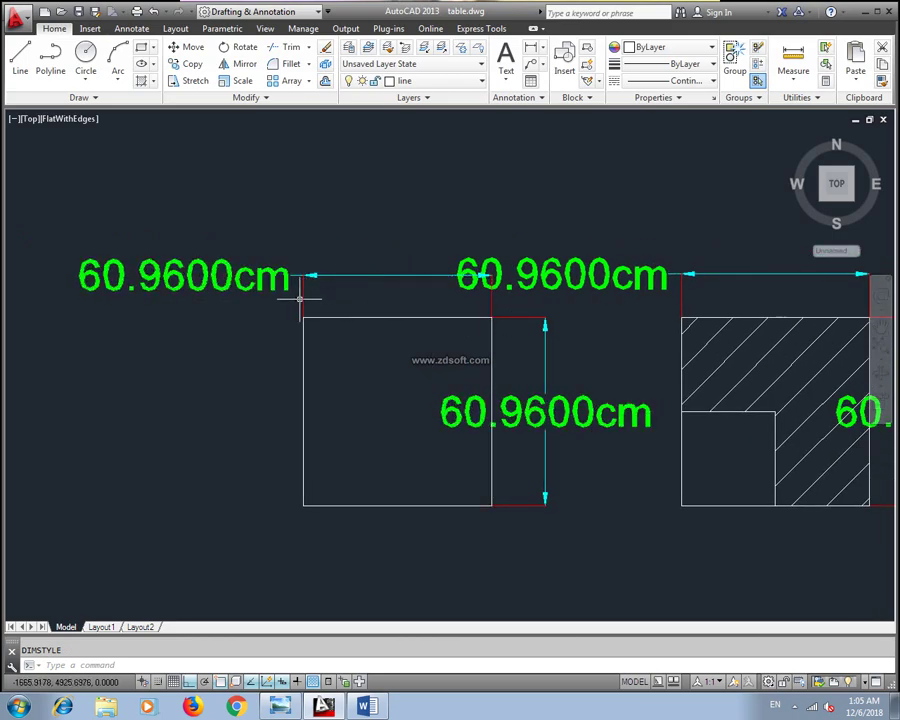
middle_click_drag(238, 322, 314, 304)
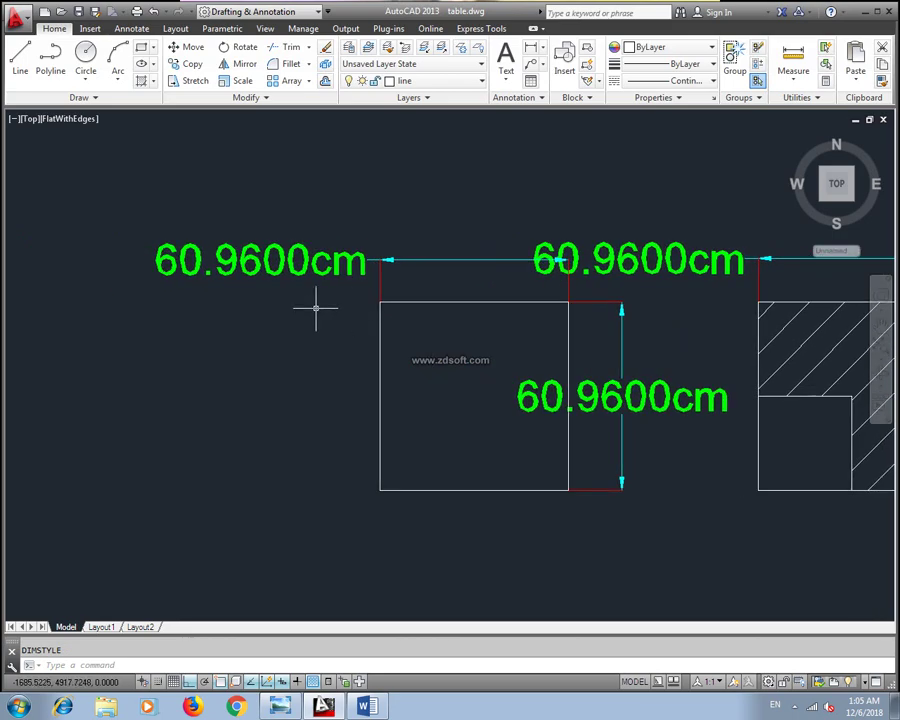
scroll(443, 375, "down", 2)
middle_click_drag(443, 375, 355, 373)
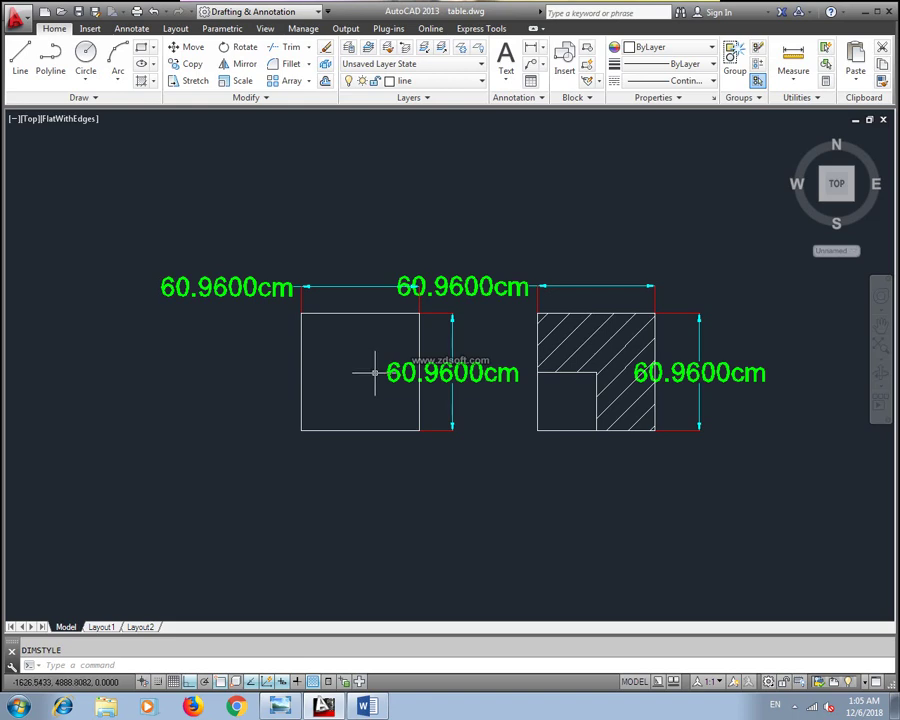
Close table.dwg, discarding the unsaved dimension edits
middle_click_drag(402, 330, 422, 323)
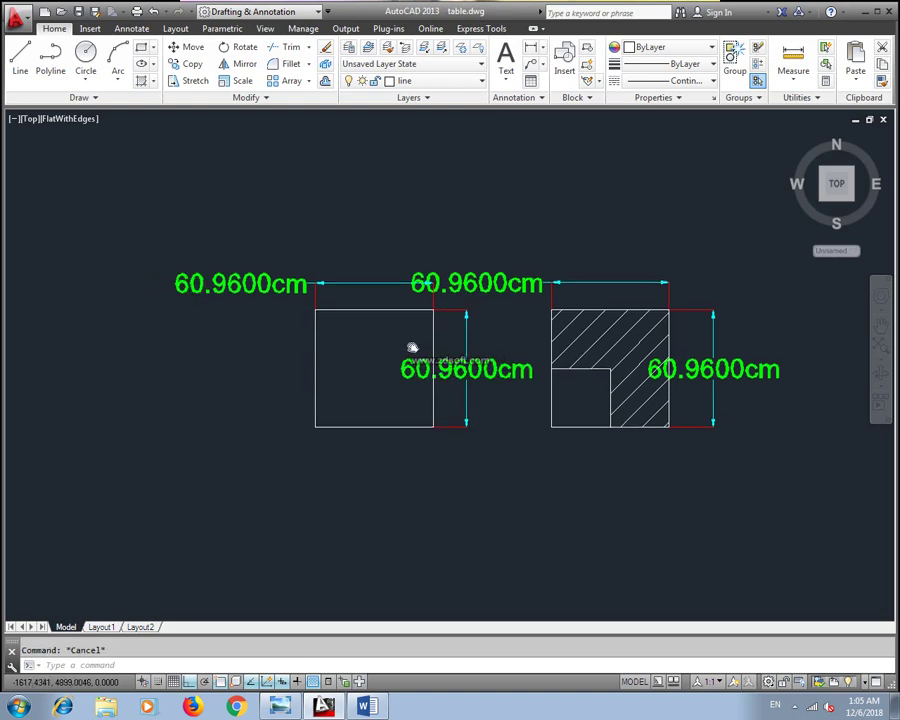
left_click(883, 120)
left_click(486, 382)
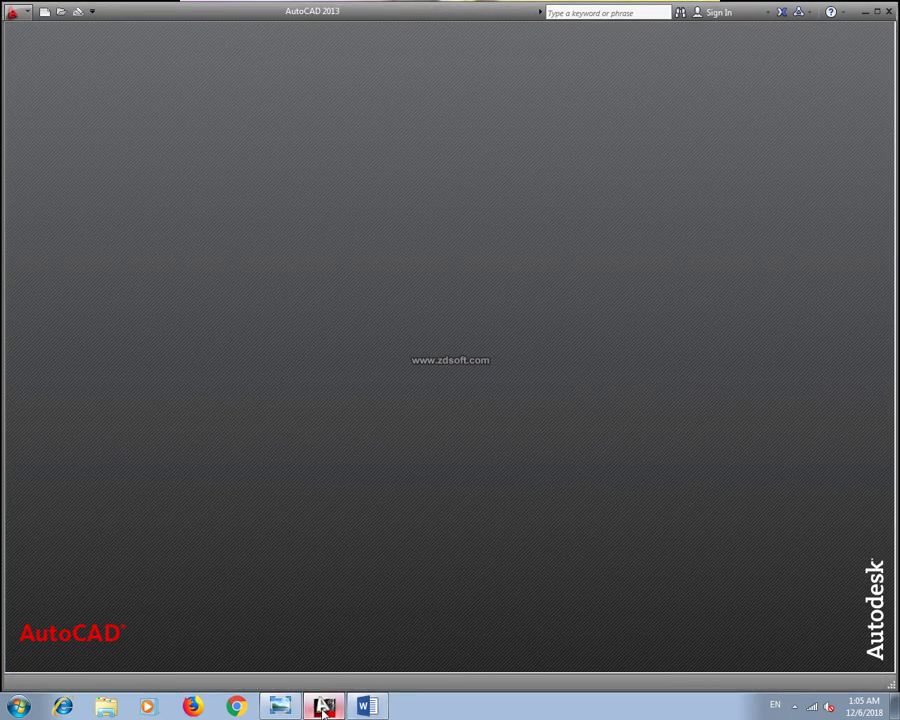
Reopen table.dwg from the desktop and zoom in on the left square
left_click(323, 710)
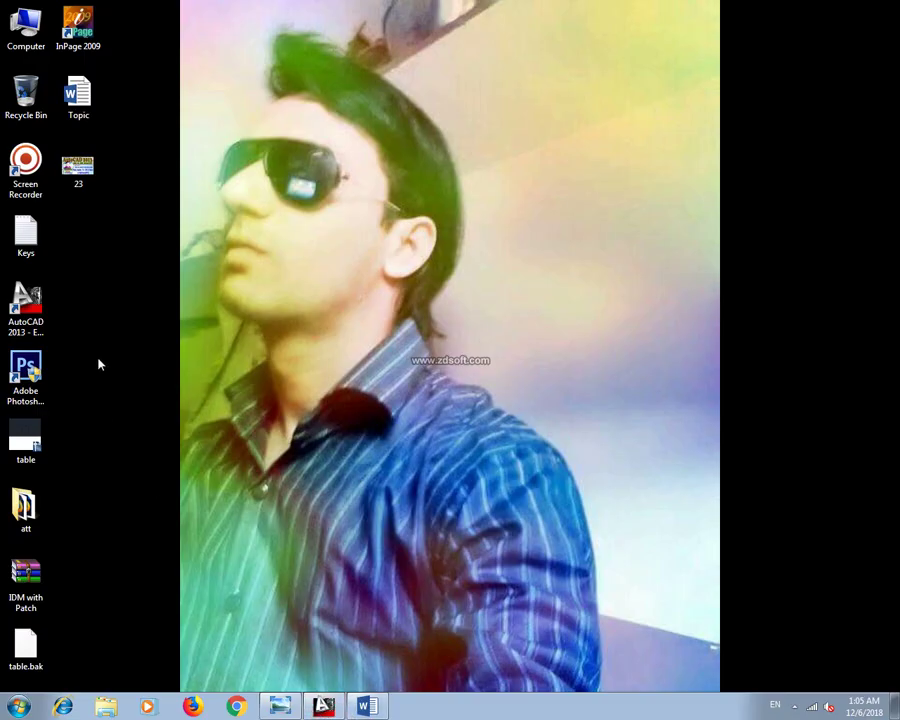
double_click(30, 455)
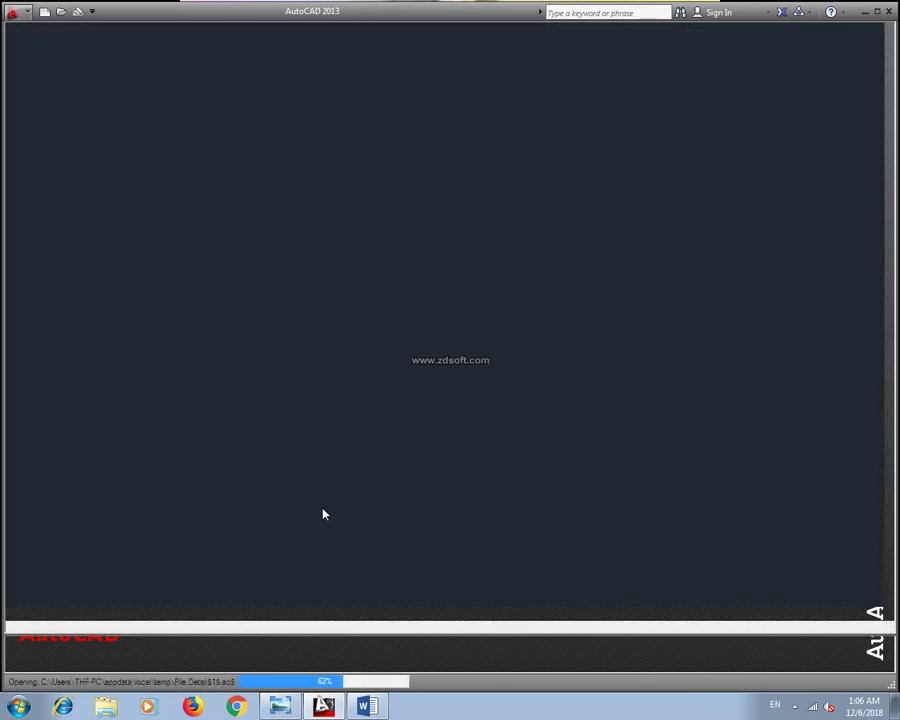
scroll(345, 432, "up", 3)
middle_click_drag(401, 436, 471, 452)
scroll(401, 426, "up", 3)
Set the insertion scale units to Inches in the Drawing Units dialog (UN)
type("u")
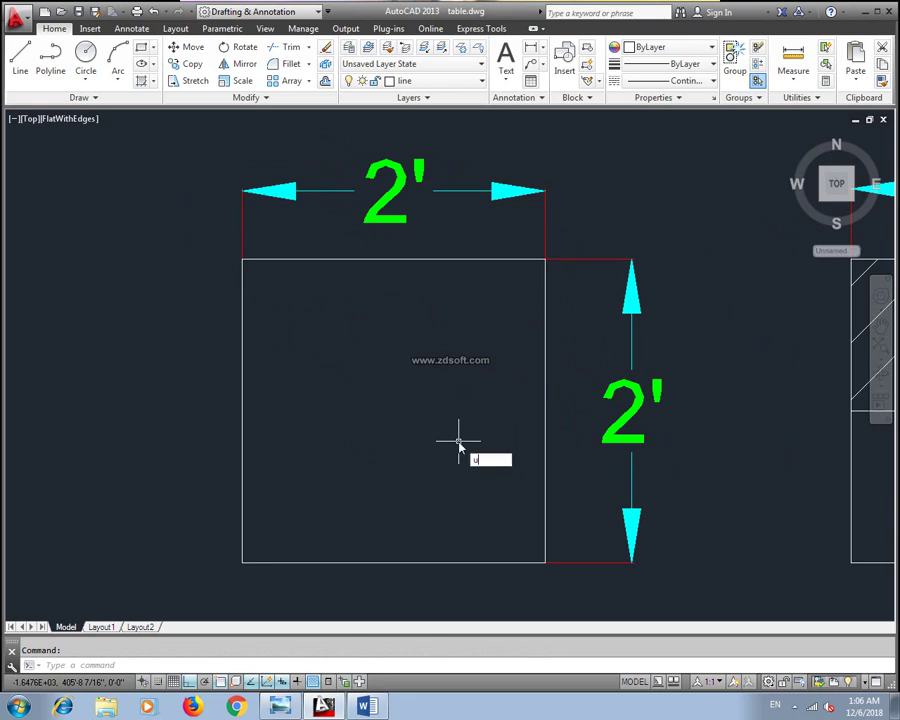
type("n")
key("Return")
left_click(375, 352)
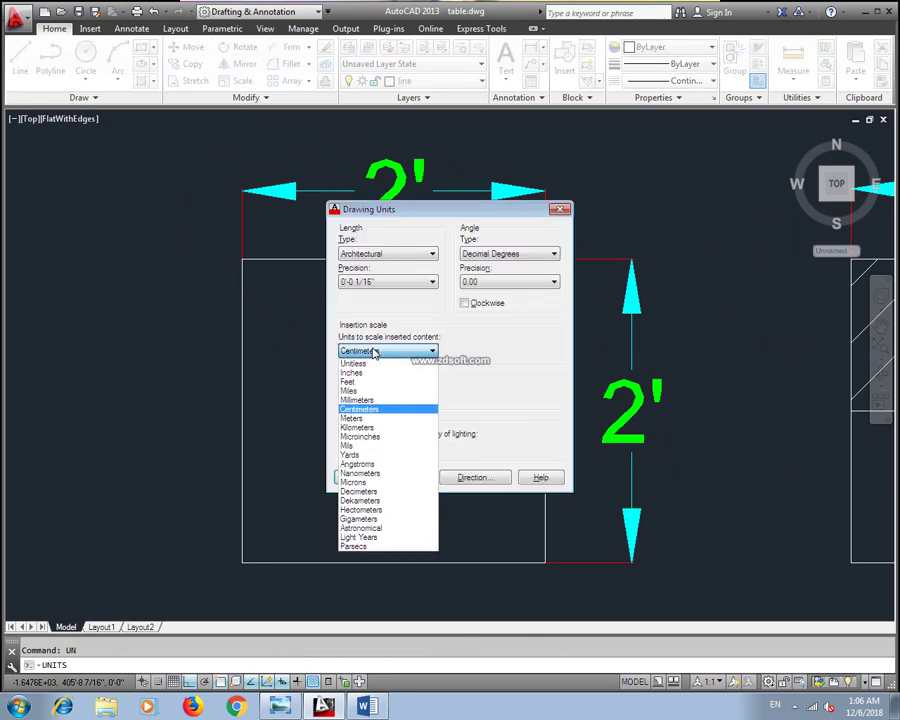
left_click(370, 373)
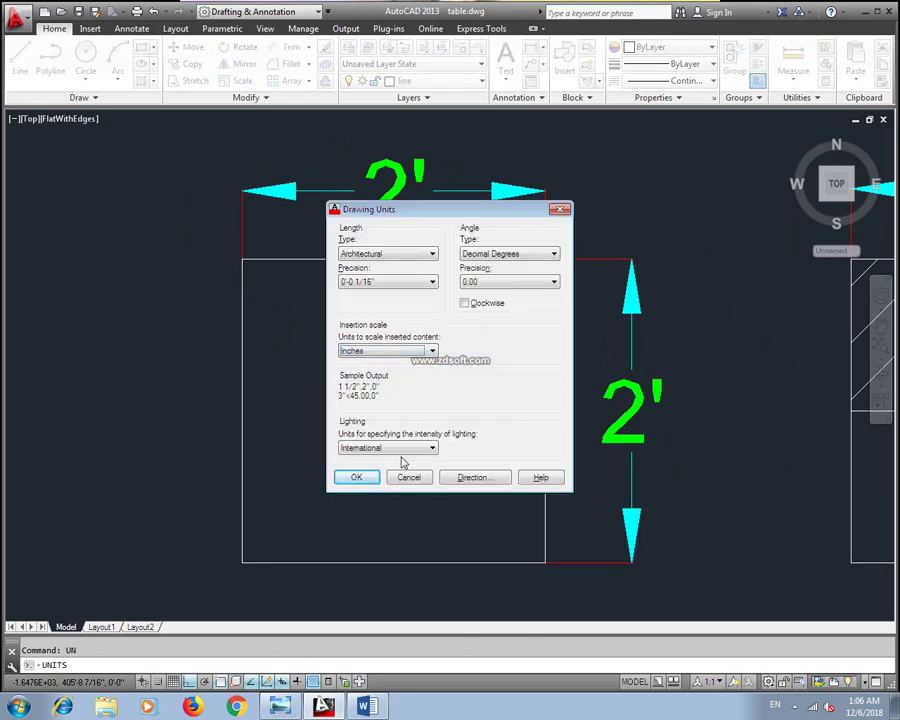
left_click(355, 476)
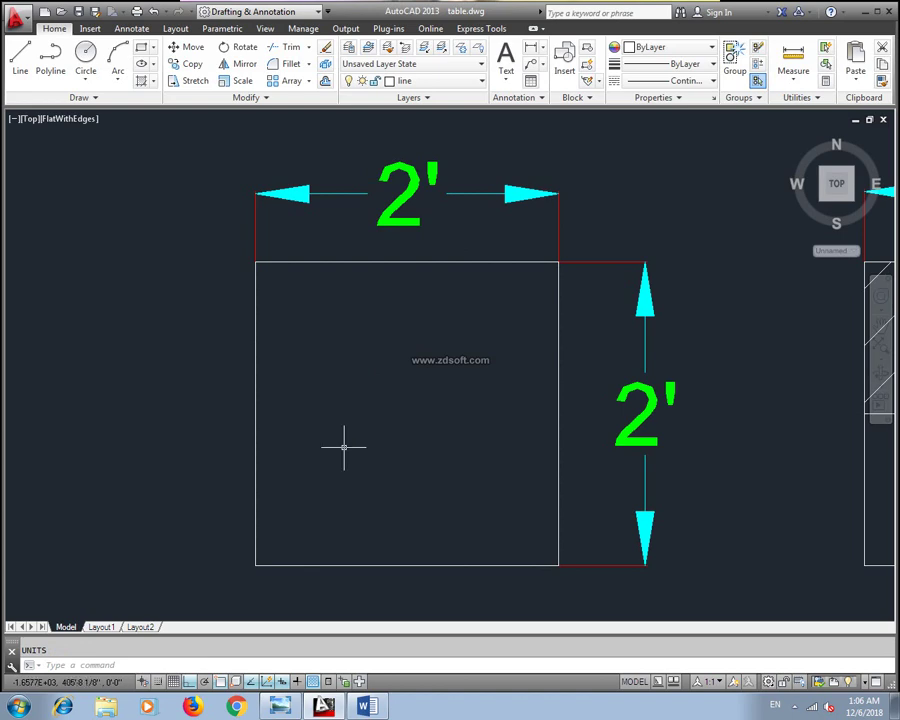
Convert 1 inch to Millimeters in QuickCalc, getting 25.4
type("c")
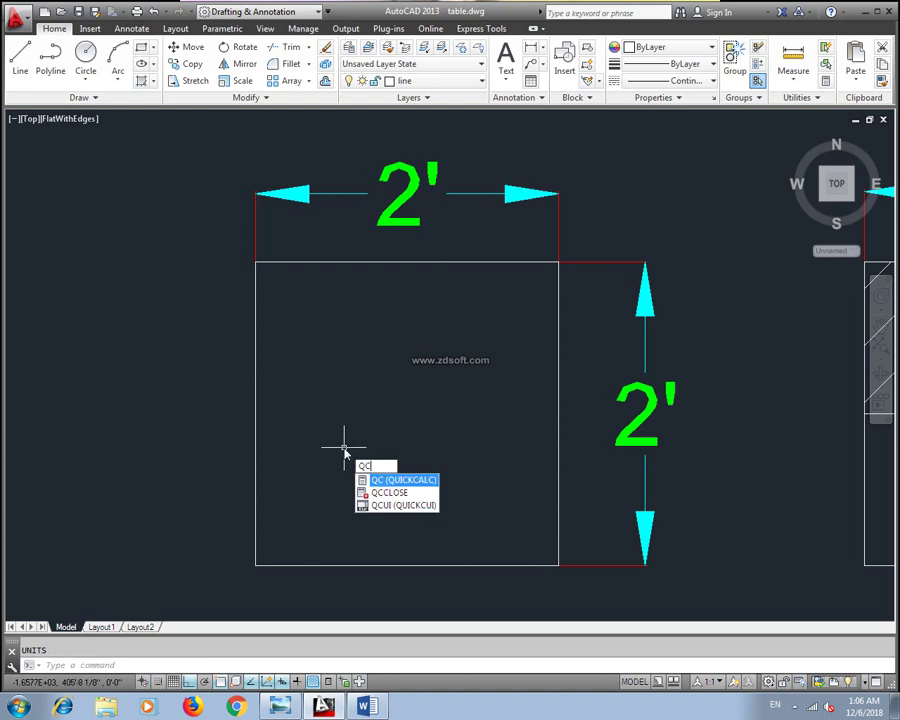
key("Return")
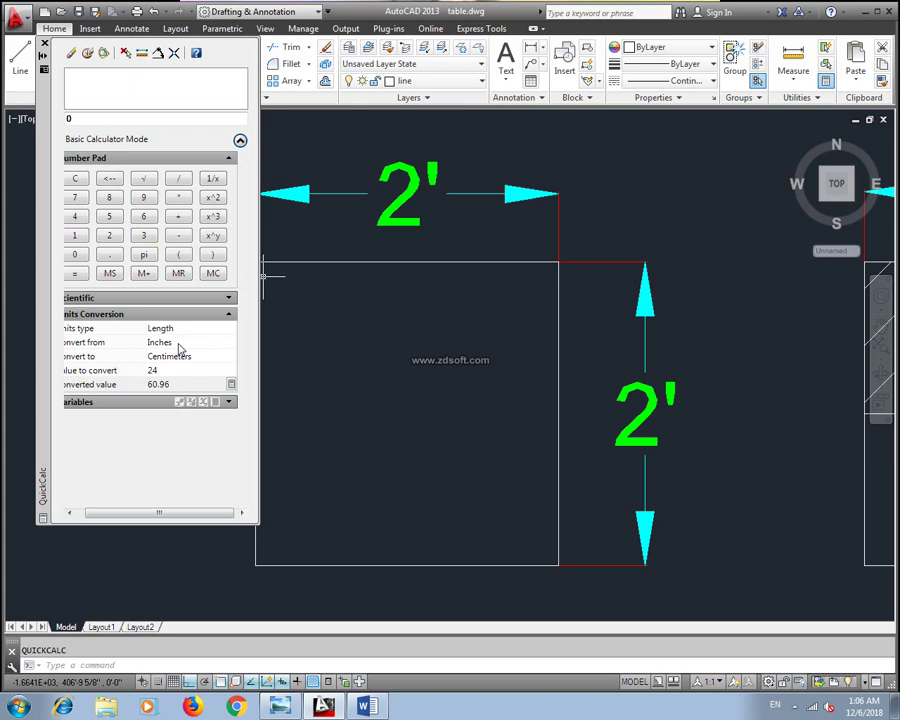
left_click(226, 357)
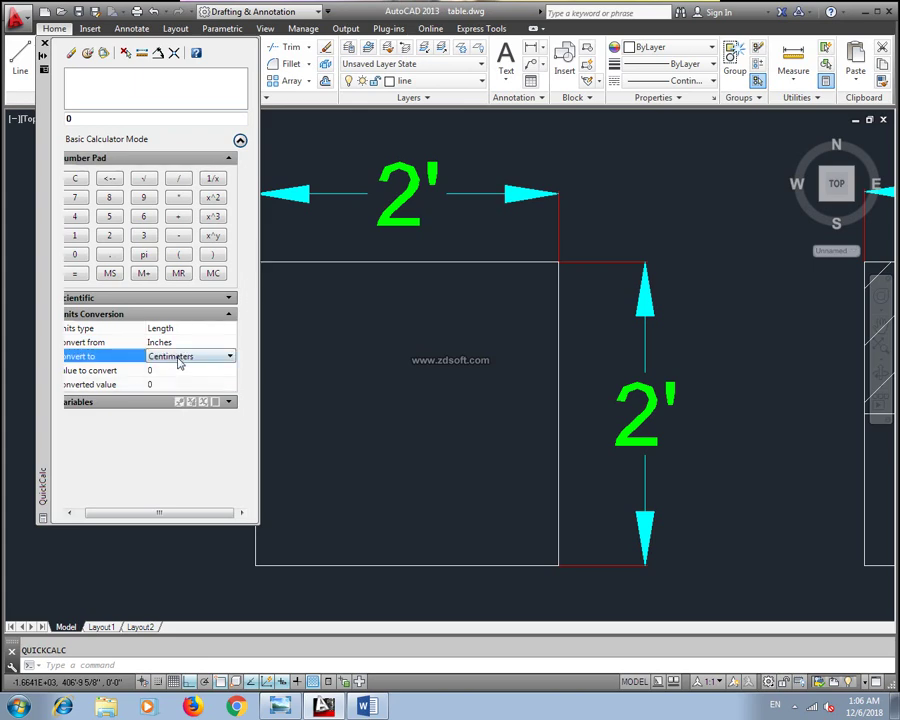
left_click(228, 357)
left_click(214, 432)
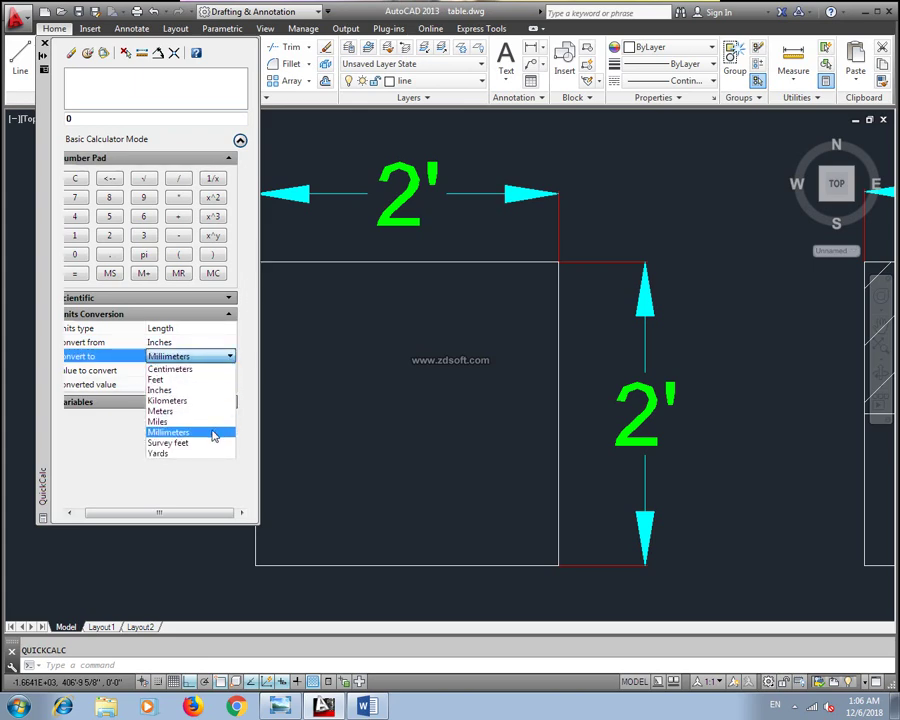
left_click(176, 372)
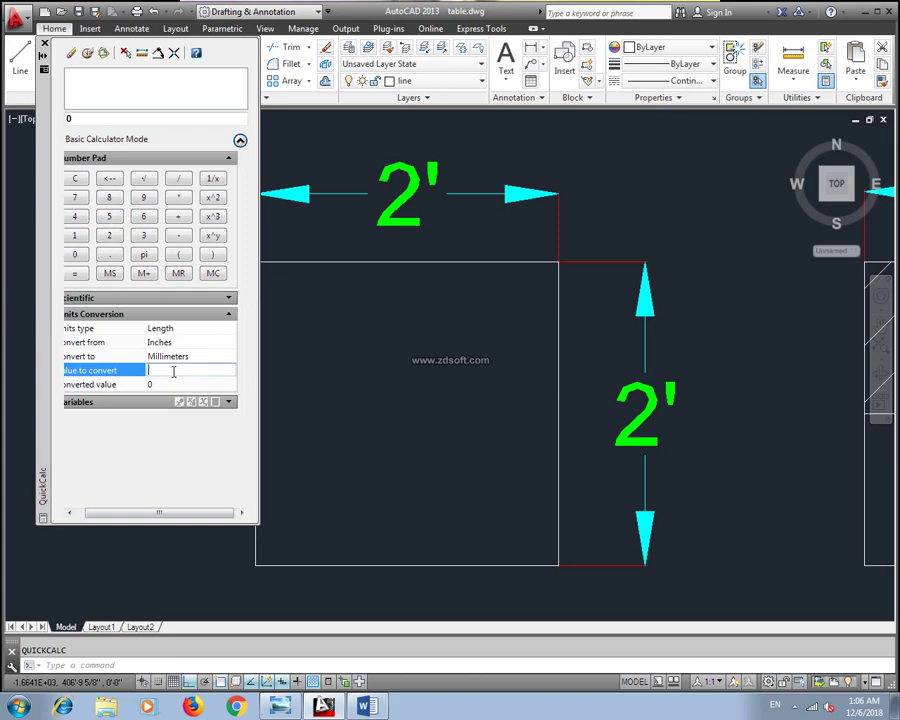
type("1")
left_click(175, 360)
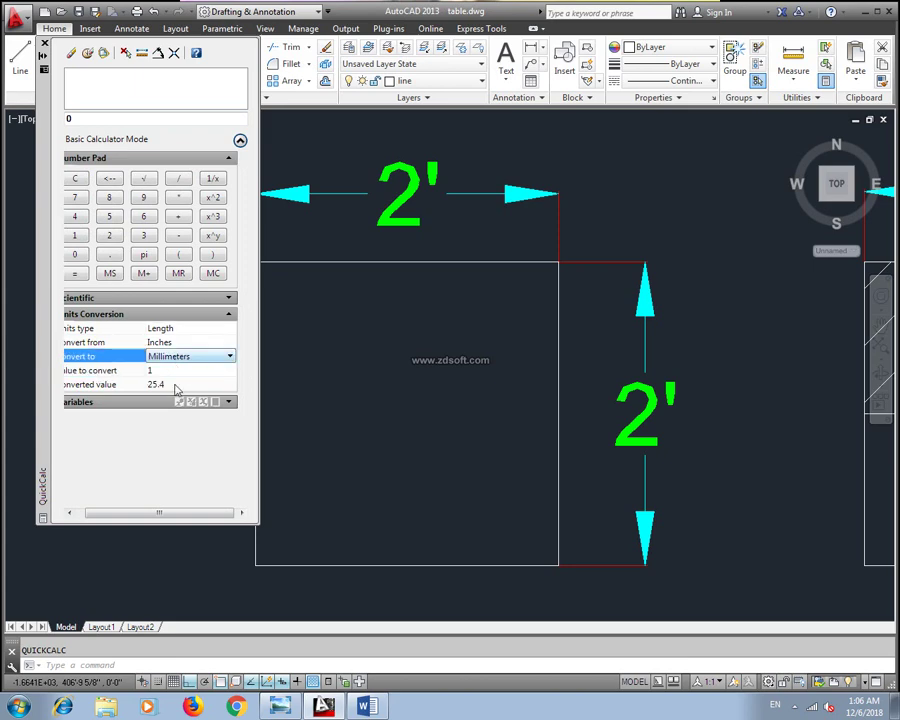
left_click(175, 387)
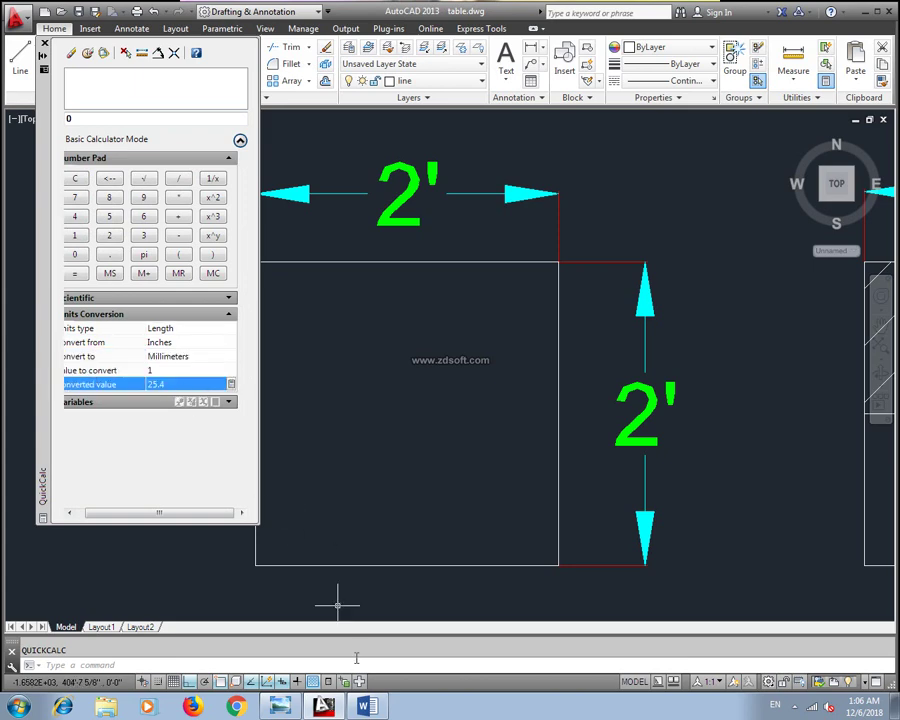
Check the '1inch= 25.4 mm' line in the Word notes, then return to AutoCAD
left_click(366, 706)
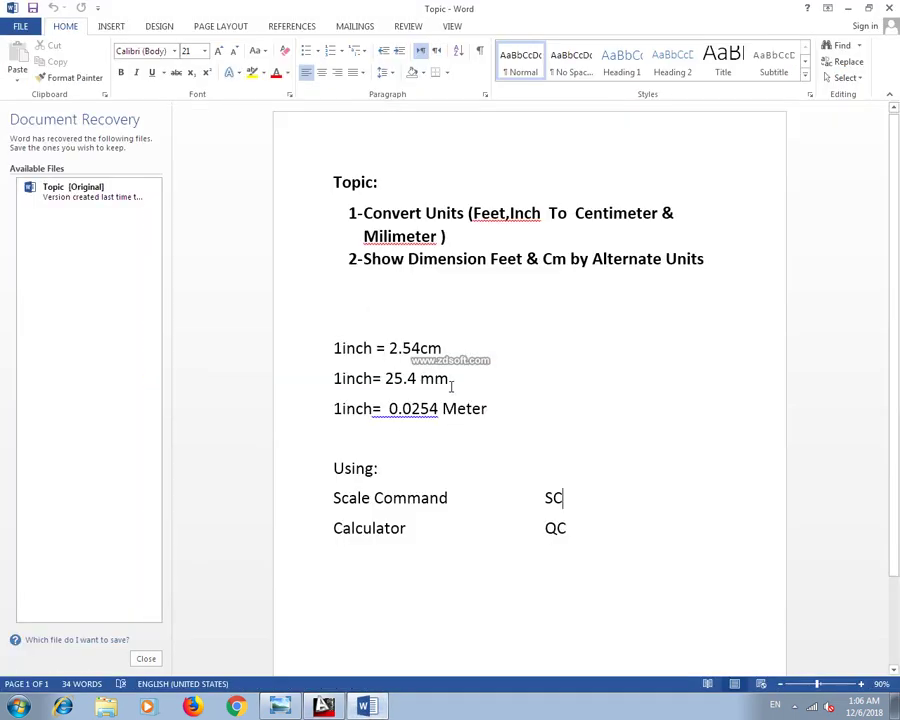
left_click_drag(451, 386, 326, 382)
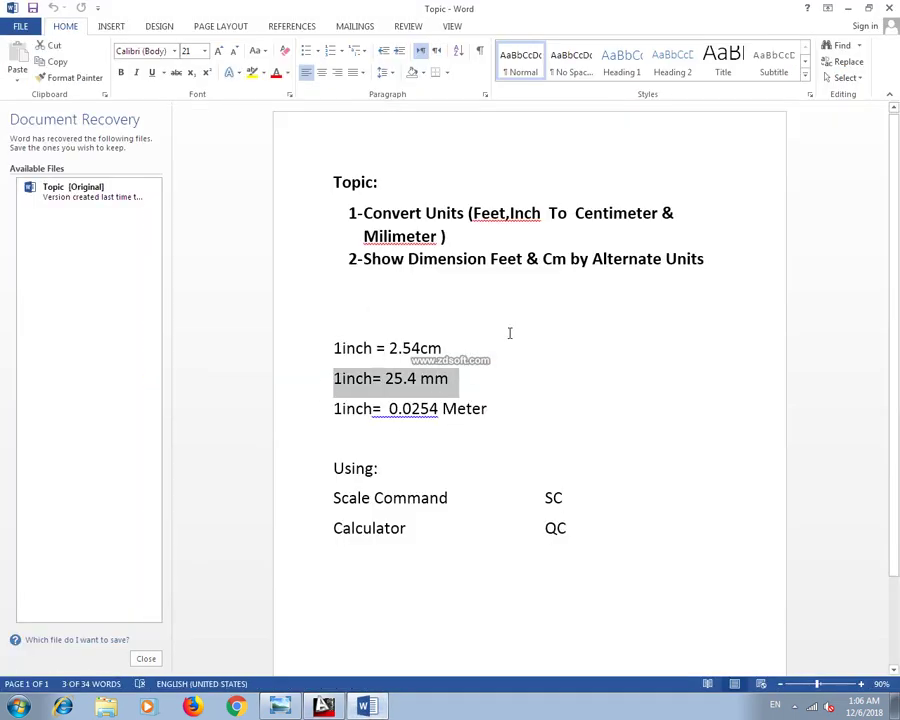
left_click(848, 8)
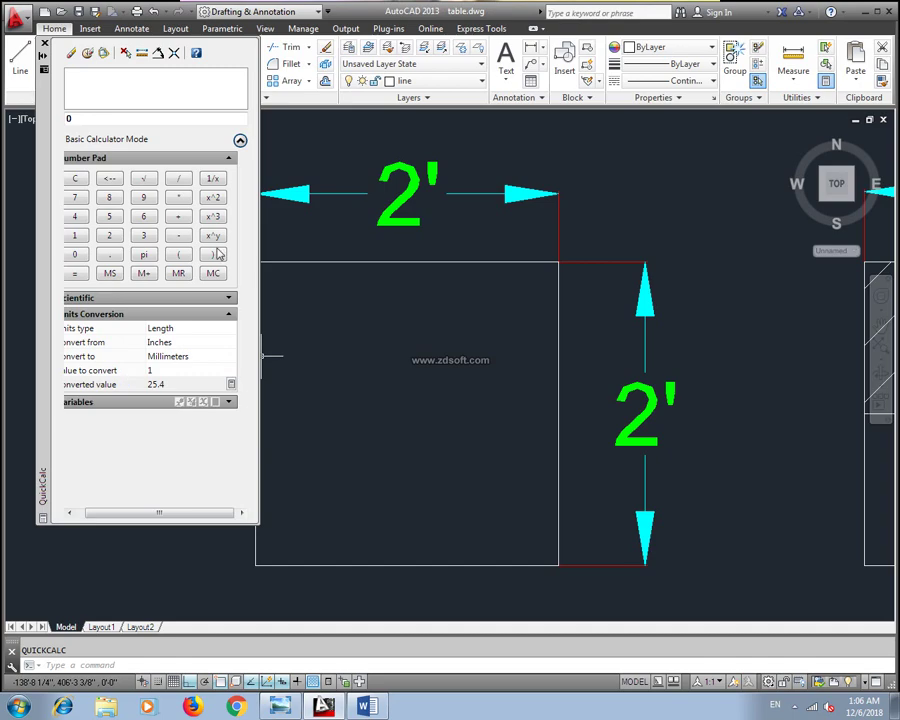
Scale both square plans and their dimensions by 25.4 from the left square's lower-left corner
left_click(44, 44)
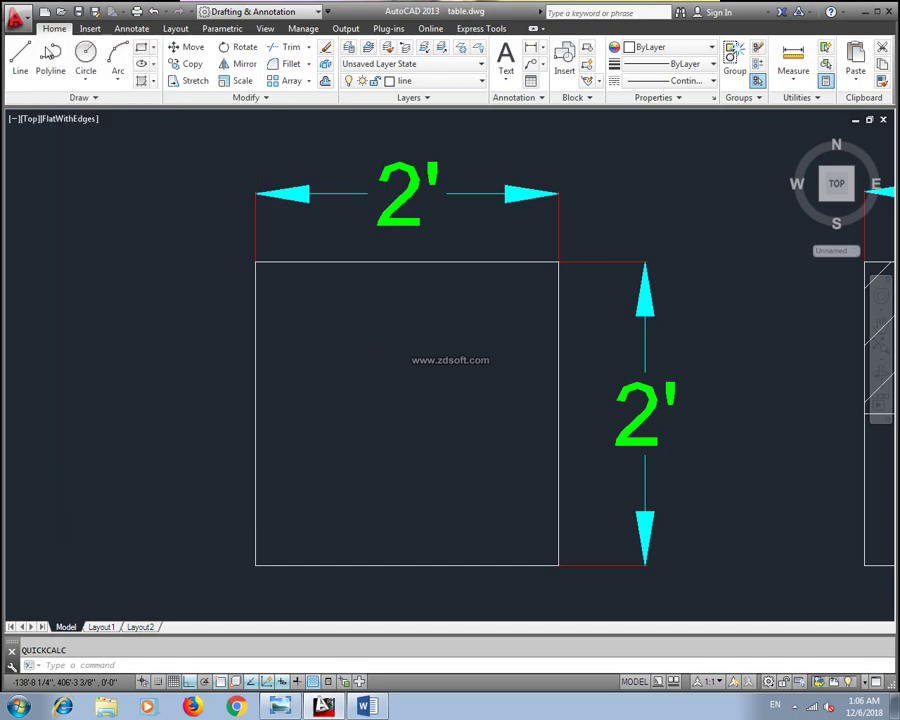
scroll(330, 335, "down", 2)
middle_click_drag(321, 328, 225, 328)
type("SC")
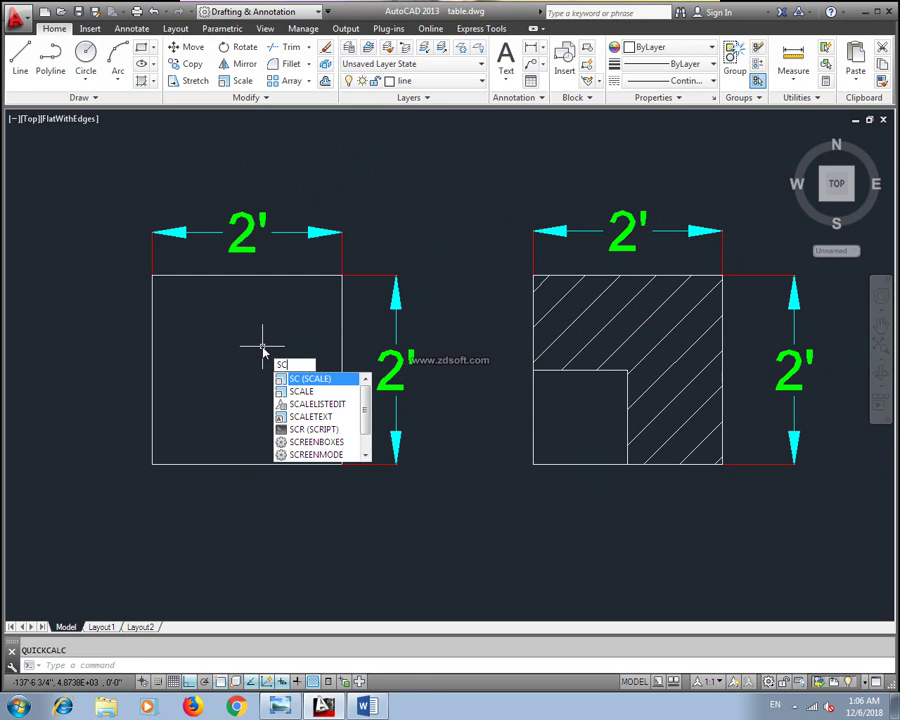
key("Return")
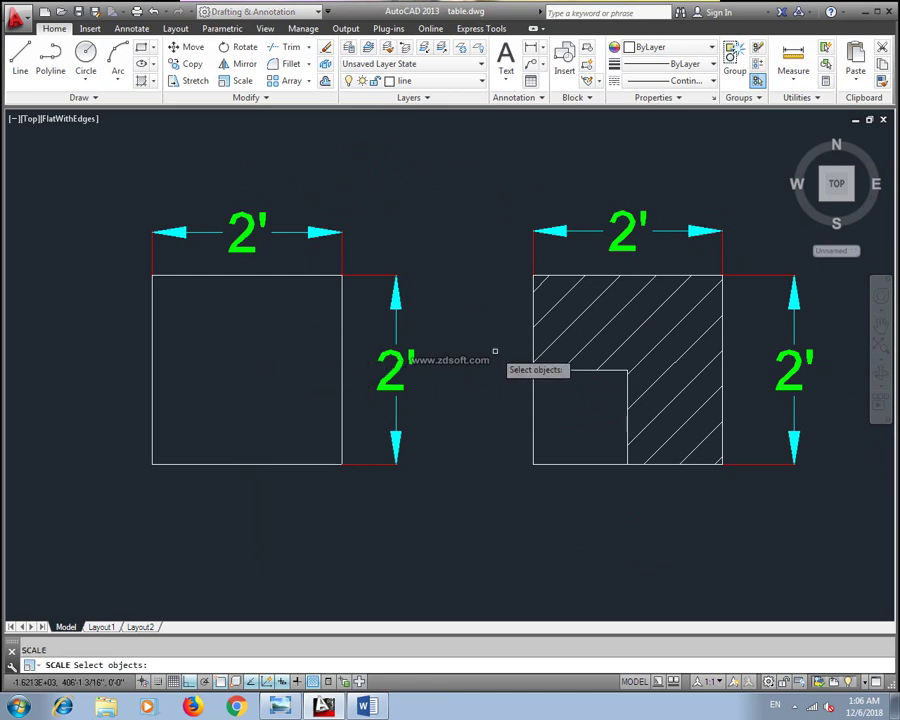
left_click(102, 205)
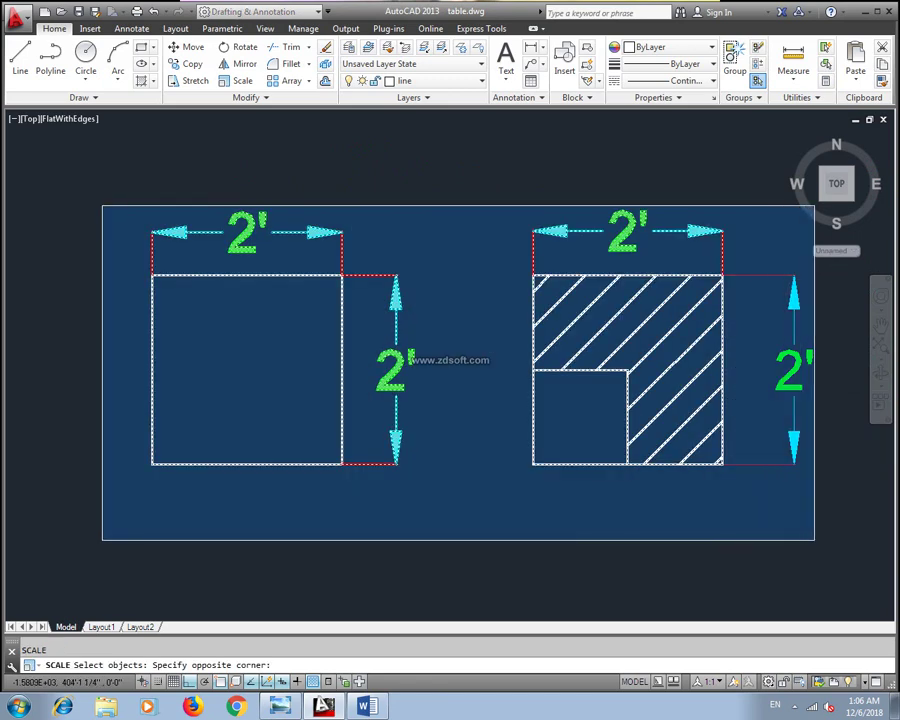
left_click(824, 538)
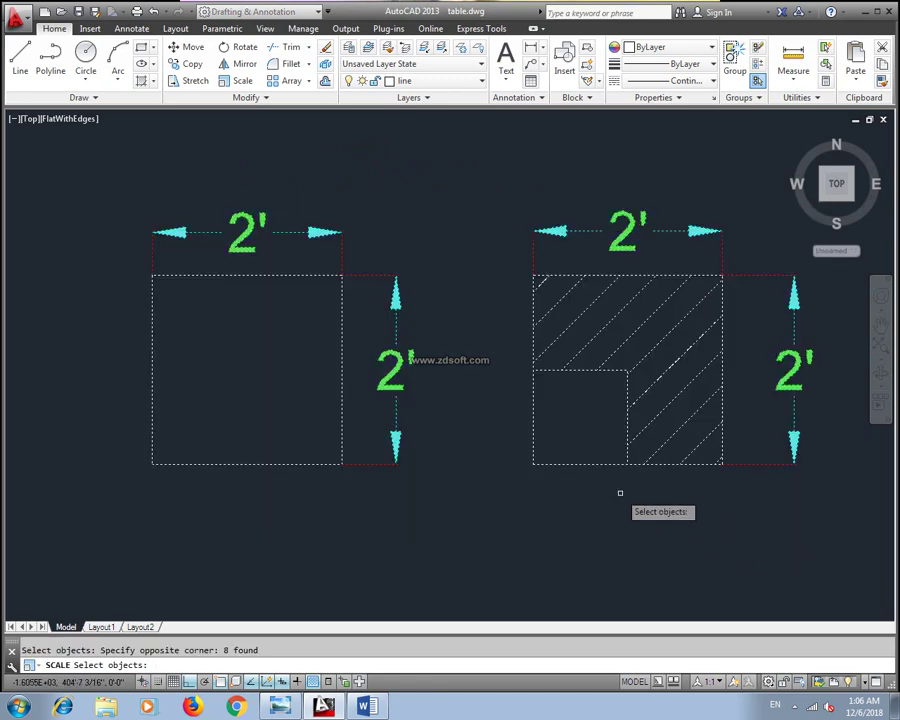
key("Return")
left_click(152, 464)
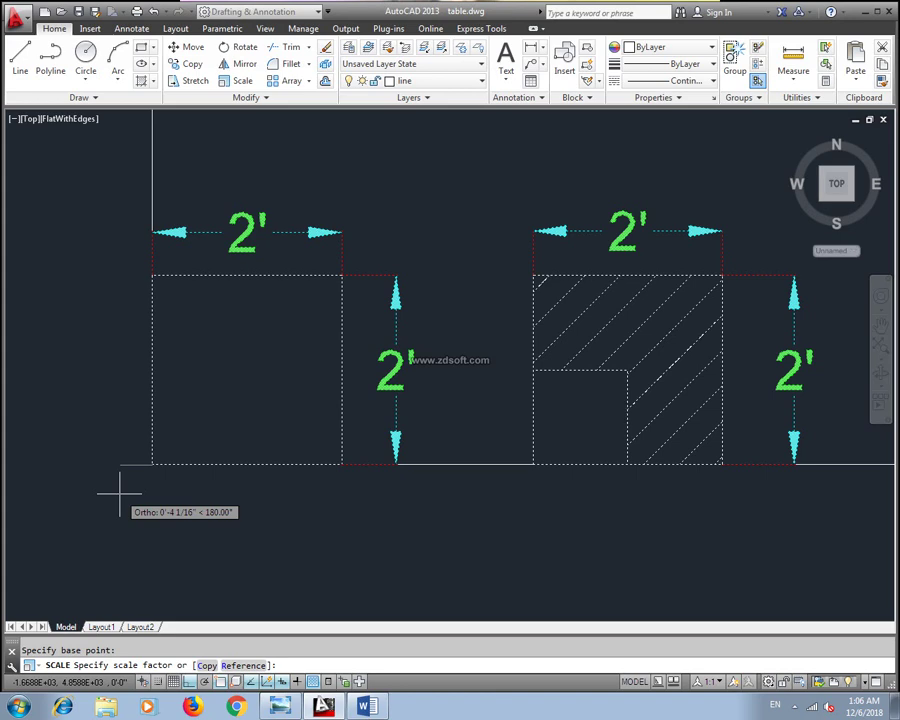
type("25.4")
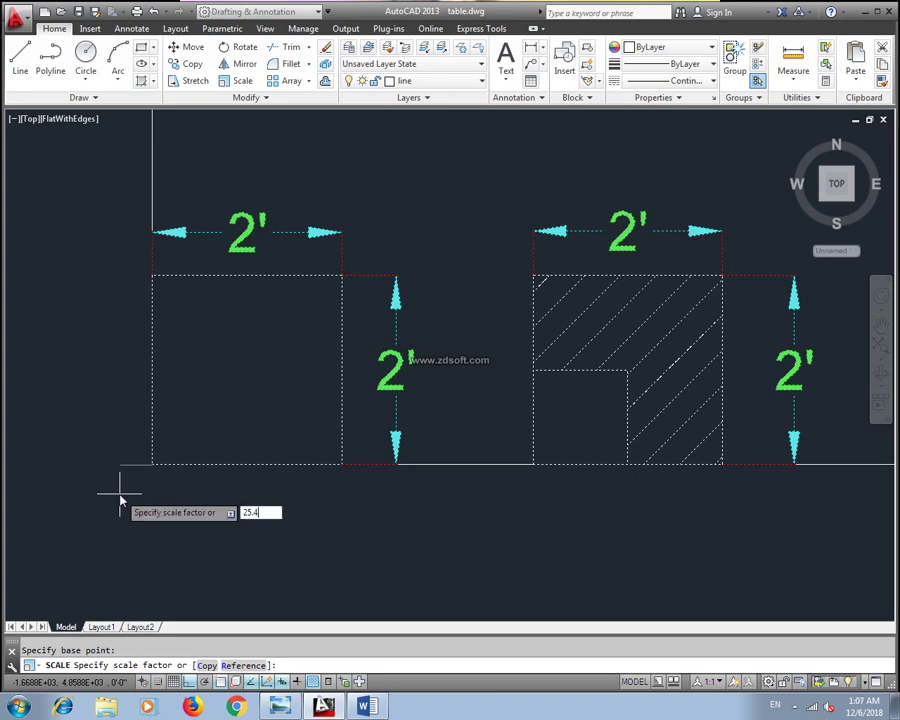
key("Return")
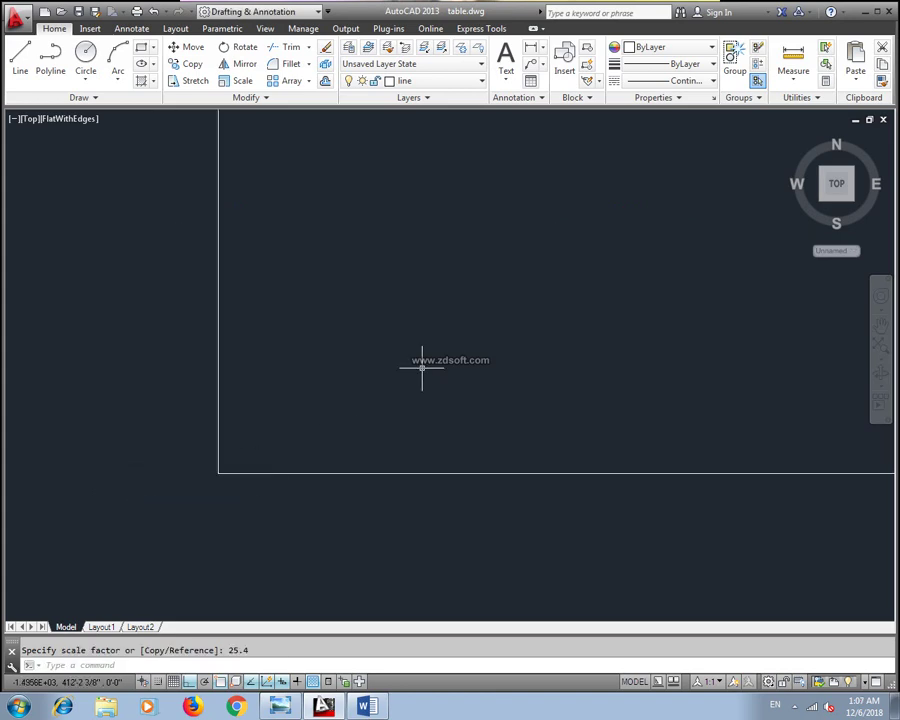
type("z")
key("Return")
type("e")
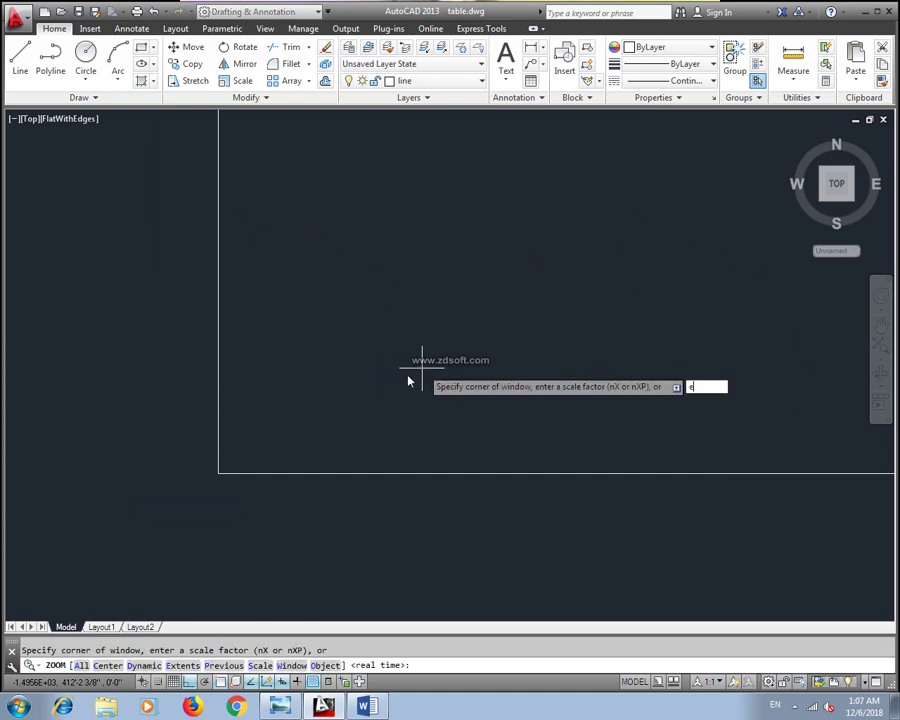
key("Escape")
type("z")
key("Return")
type("e")
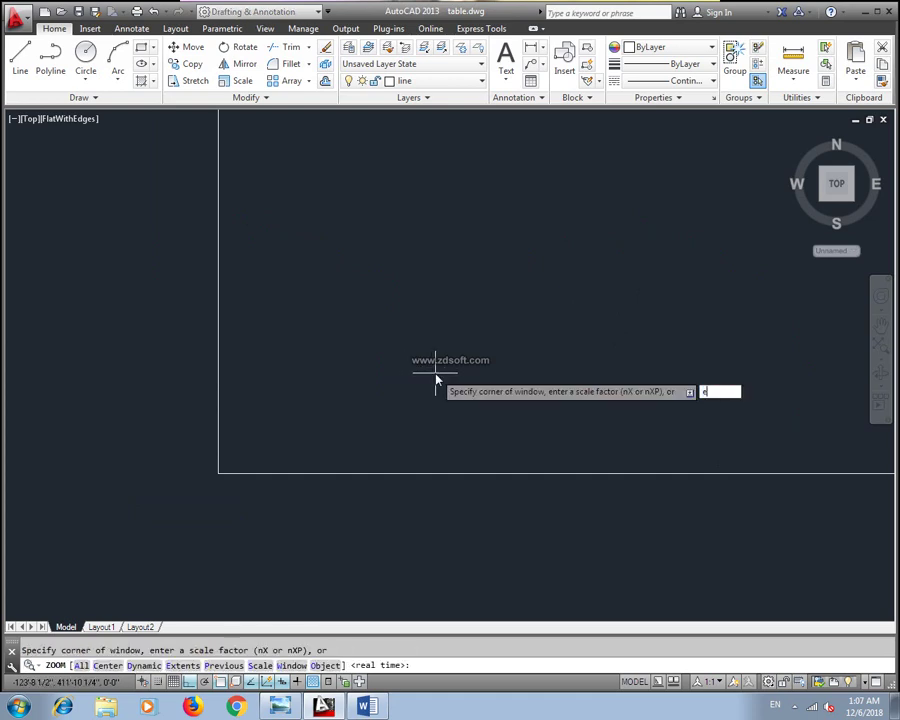
key("Return")
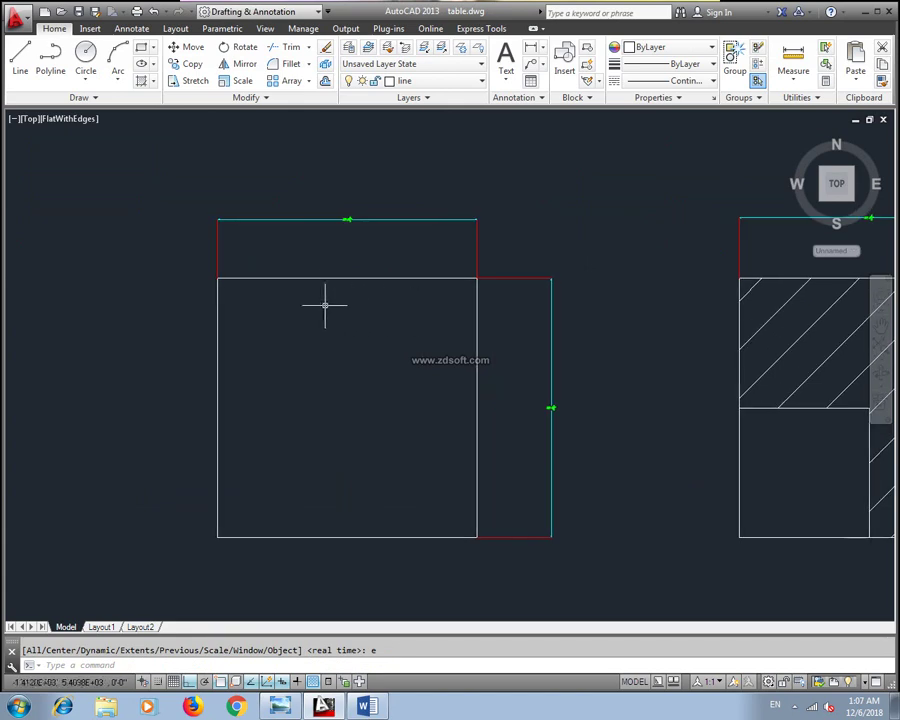
scroll(322, 298, "up", 3)
scroll(350, 245, "up", 3)
scroll(370, 245, "up", 3)
scroll(355, 265, "up", 3)
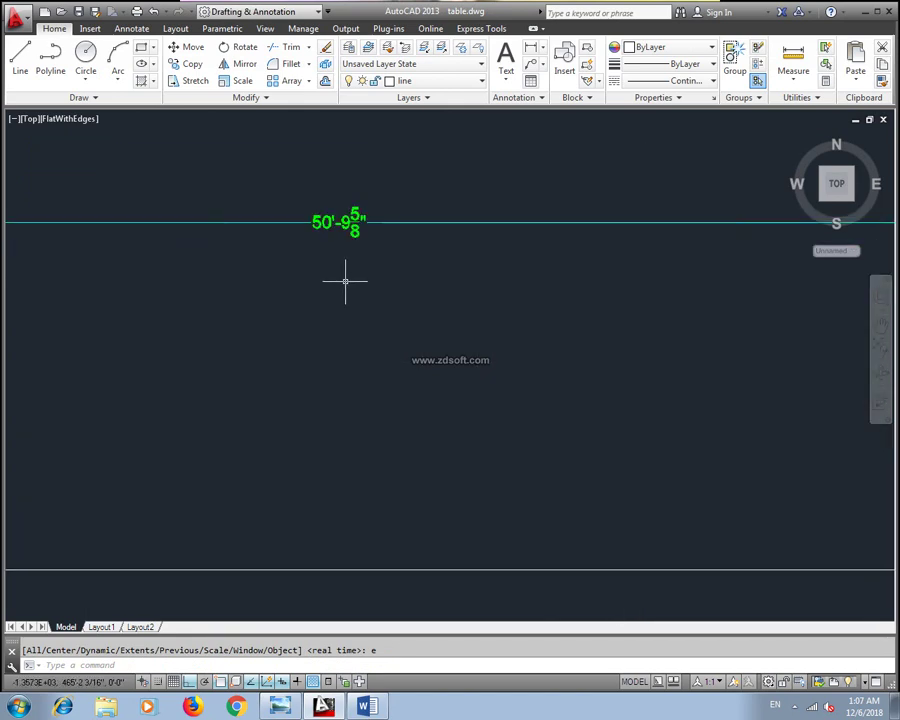
scroll(352, 300, "down", 2)
middle_click_drag(393, 399, 380, 280)
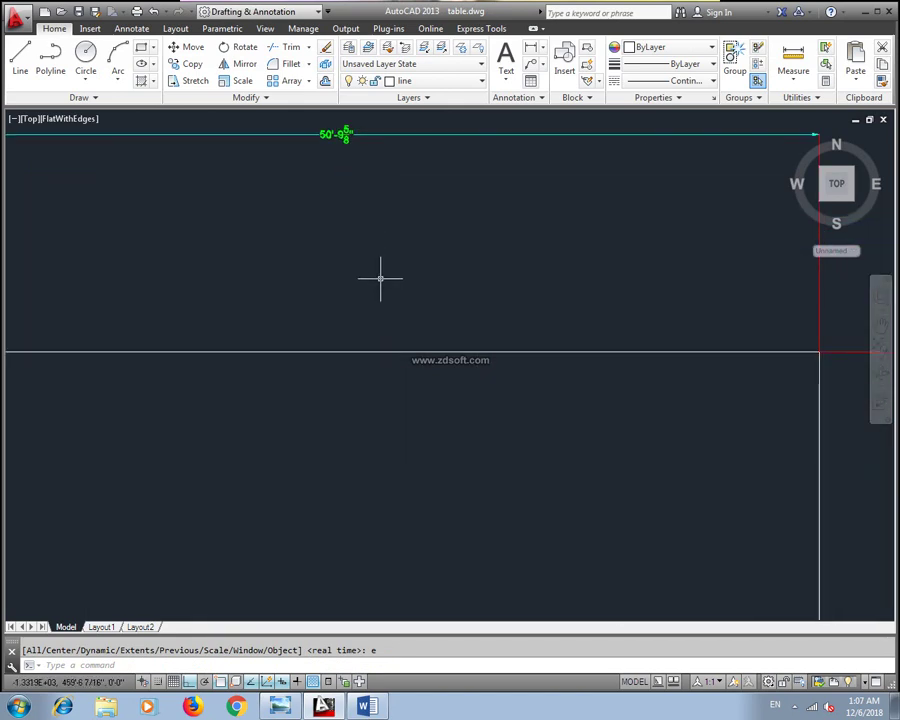
scroll(380, 279, "down", 3)
middle_click_drag(311, 335, 353, 306)
scroll(396, 330, "up", 1)
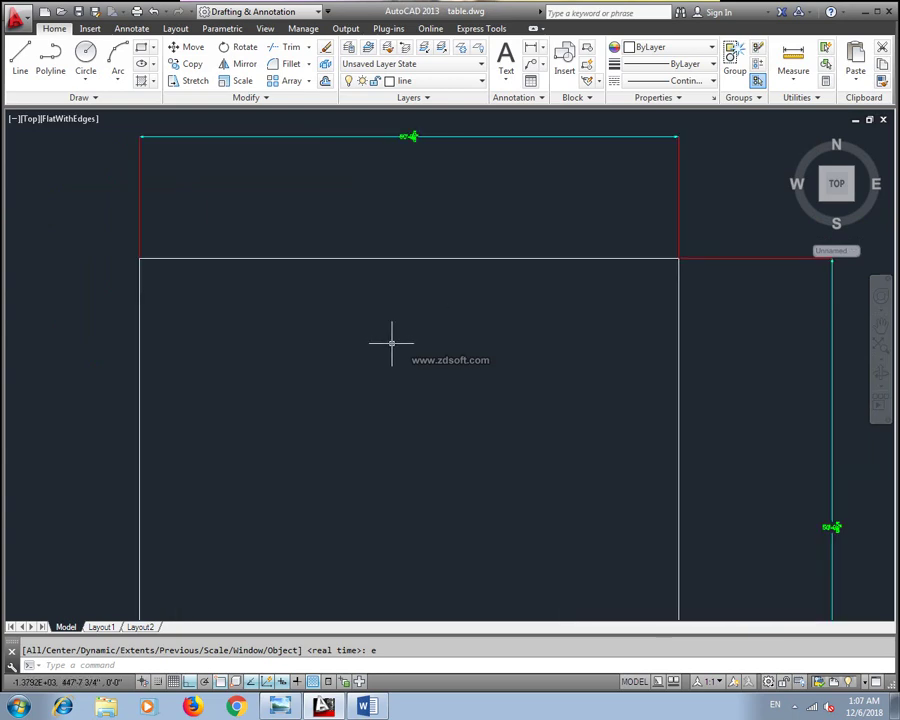
type("un")
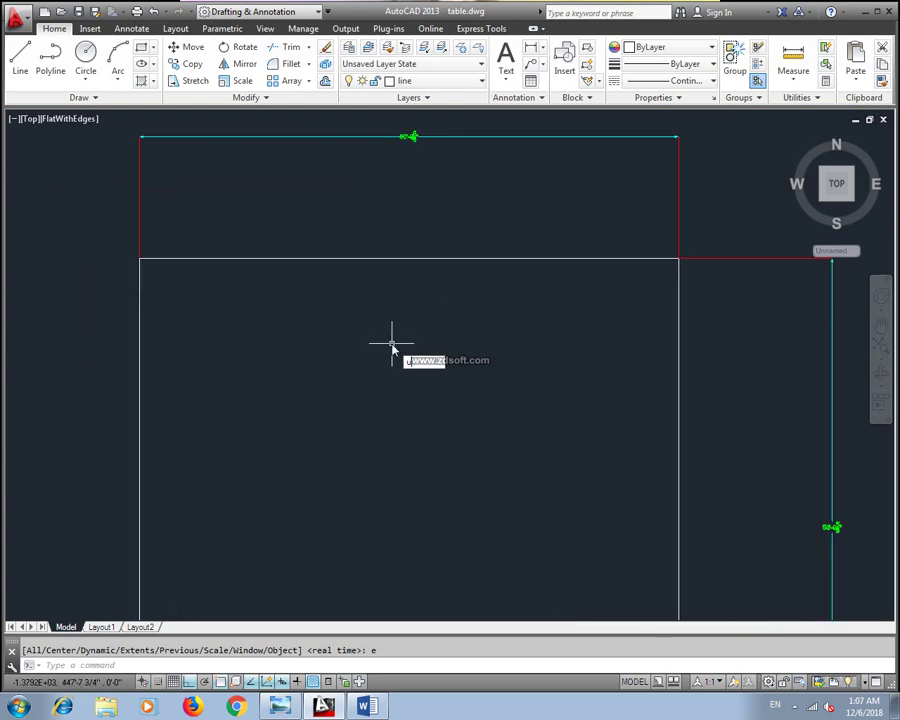
Set length type to Decimal and insertion scale to Millimeters in Drawing Units
key("Return")
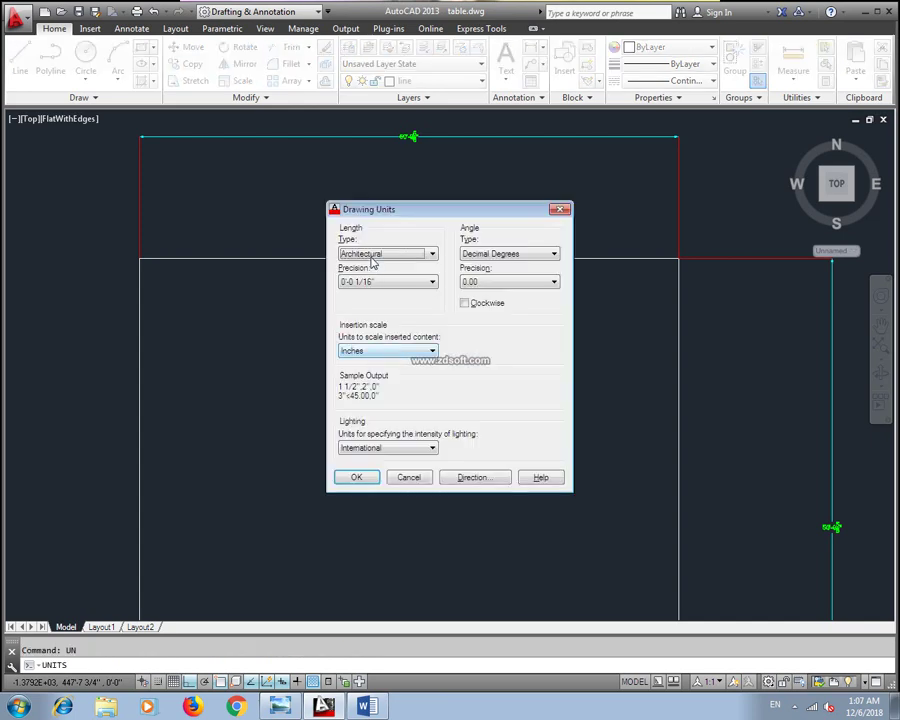
left_click(372, 256)
left_click(368, 268)
left_click(388, 352)
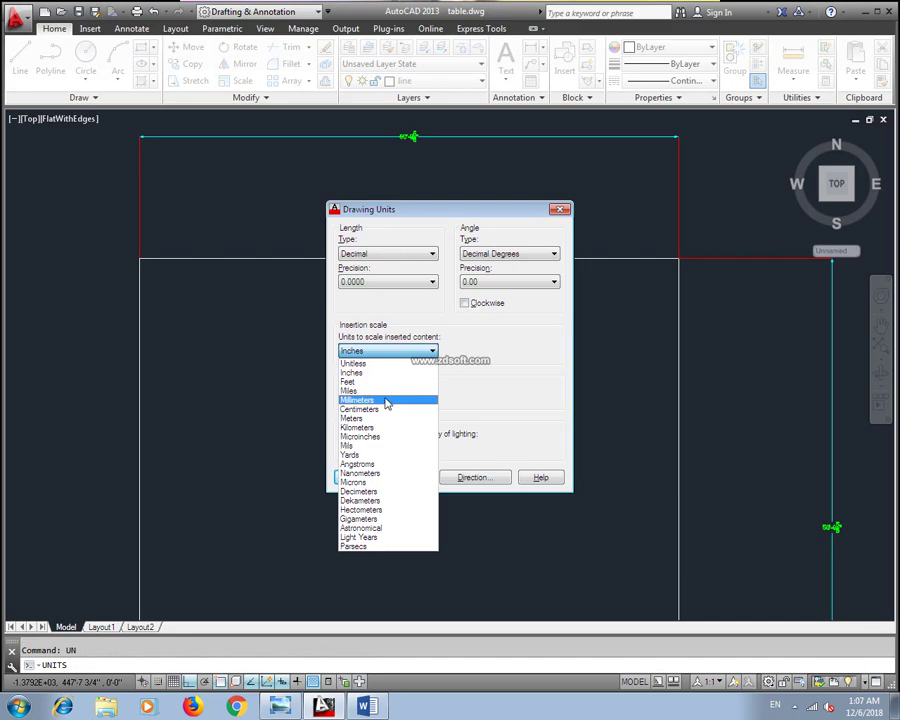
left_click(374, 401)
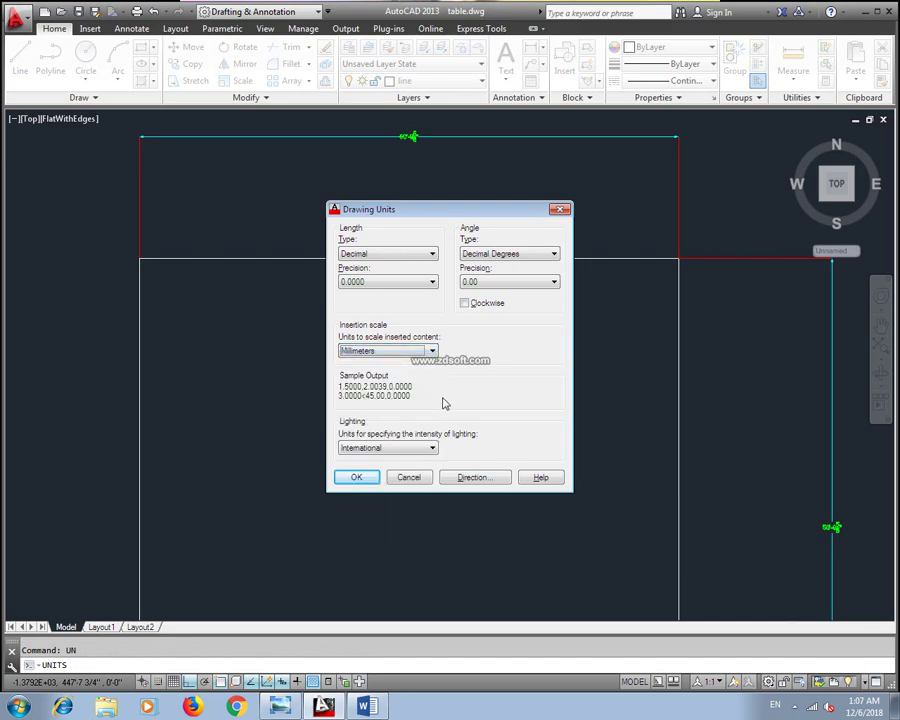
left_click(355, 479)
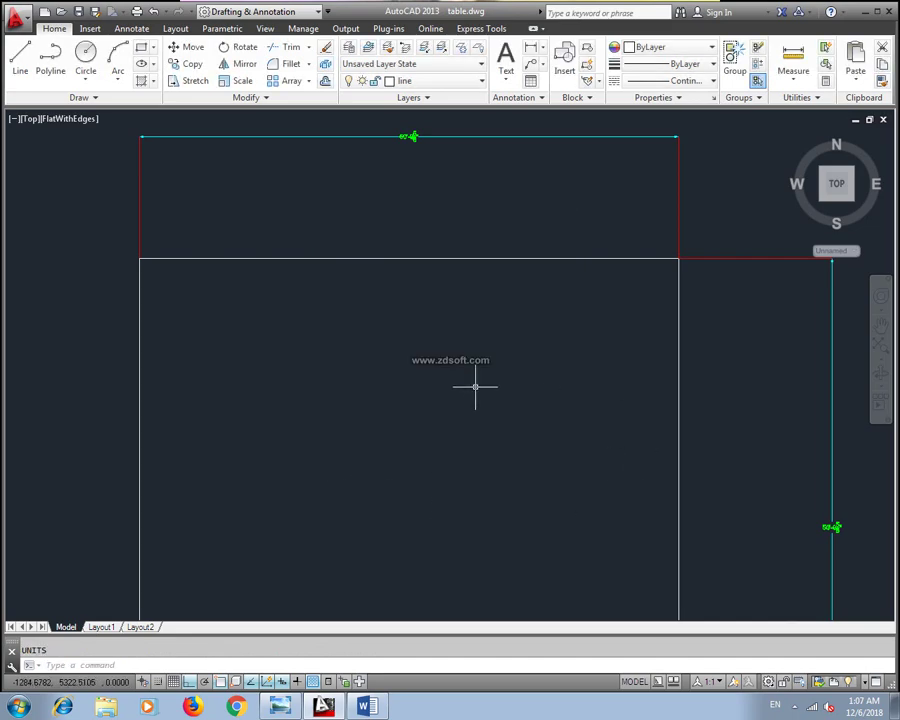
type("D")
Give the Standard dimension style Decimal primary units with an mm suffix
key("Return")
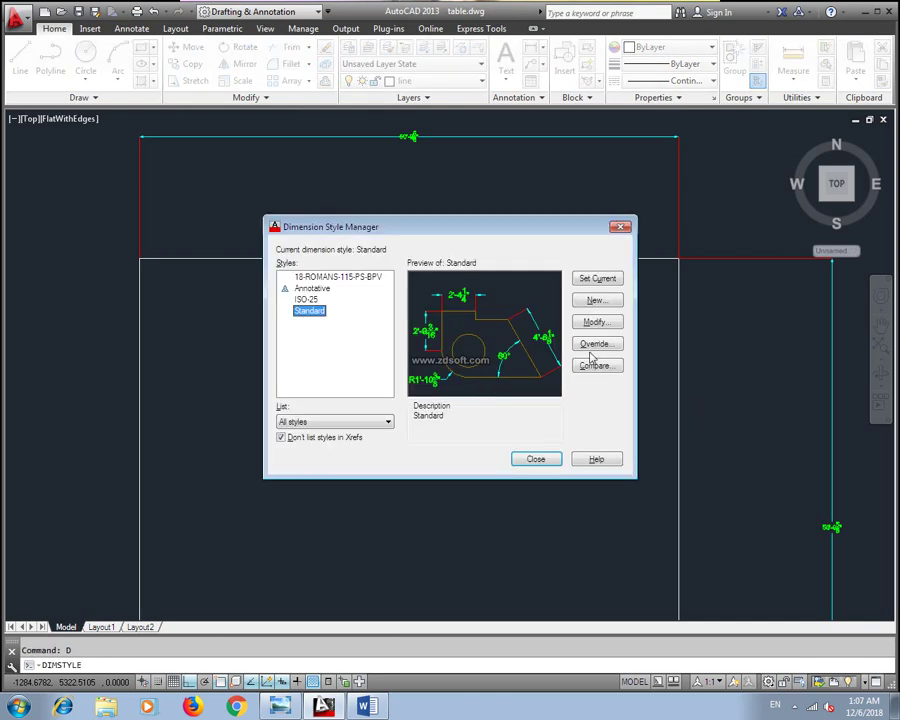
left_click(596, 322)
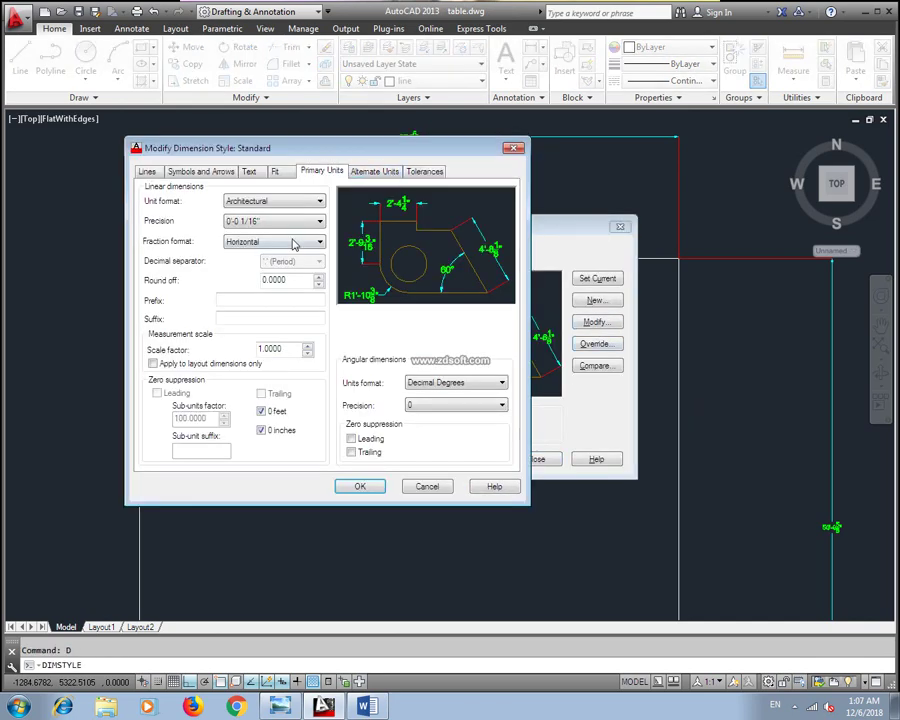
left_click(305, 201)
left_click(250, 212)
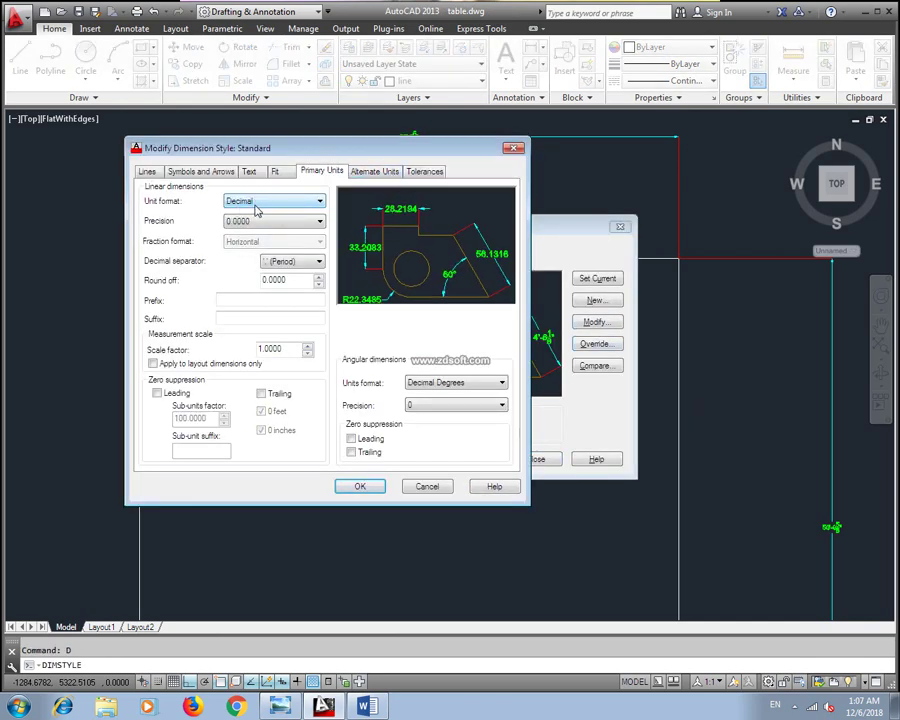
left_click(257, 201)
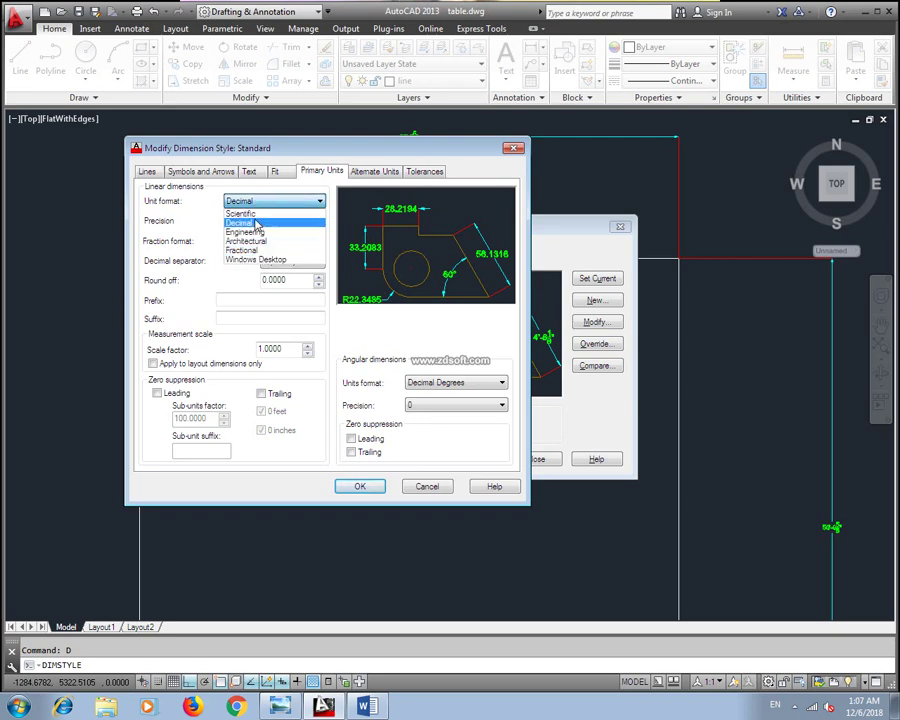
left_click(259, 208)
type("mm")
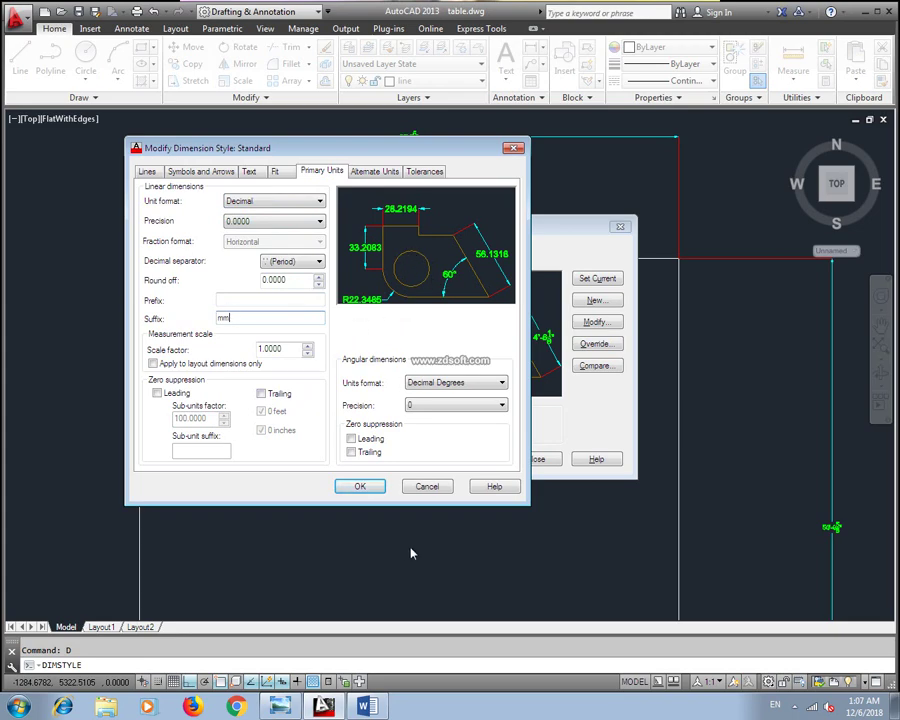
left_click(358, 485)
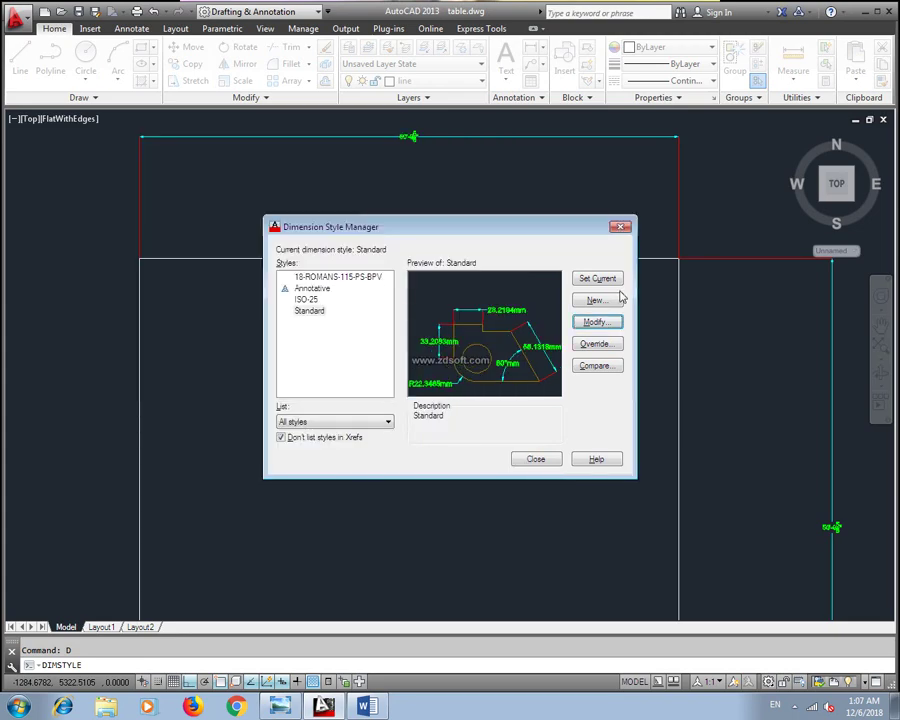
Close the Dimension Style Manager and zoom in to confirm the dimensions read 609.6000mm
left_click(531, 461)
scroll(450, 241, "up", 2)
scroll(451, 240, "up", 3)
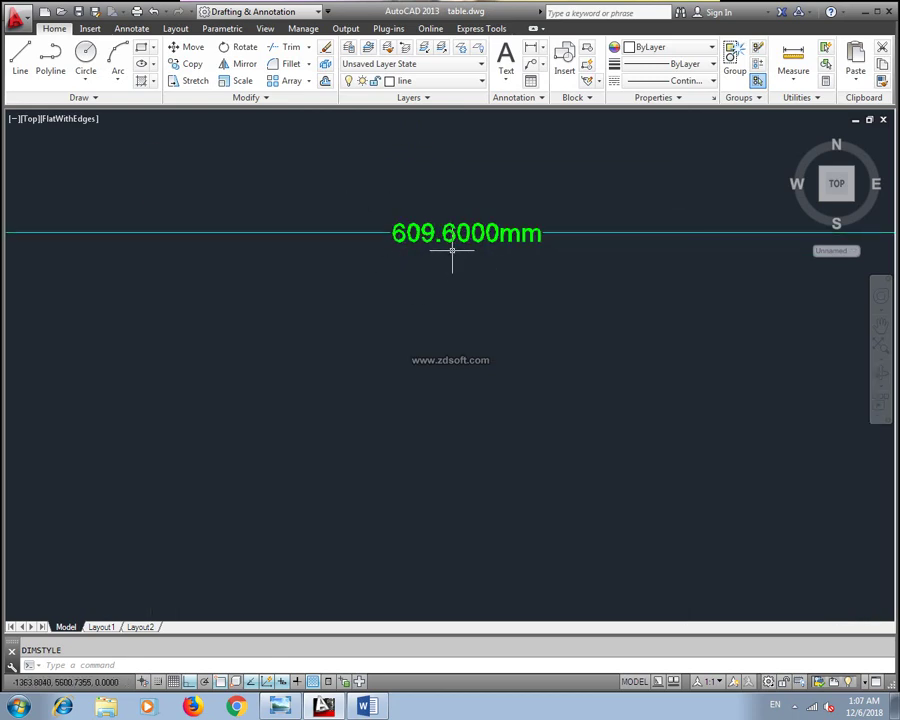
scroll(459, 251, "down", 4)
scroll(470, 252, "up", 3)
scroll(472, 252, "down", 5)
mouse_move(472, 251)
middle_mouse_down()
mouse_move(429, 321)
mouse_move(306, 235)
mouse_move(340, 218)
mouse_move(408, 237)
middle_mouse_up()
scroll(429, 321, "up", 3)
scroll(340, 218, "up", 3)
scroll(309, 189, "up", 3)
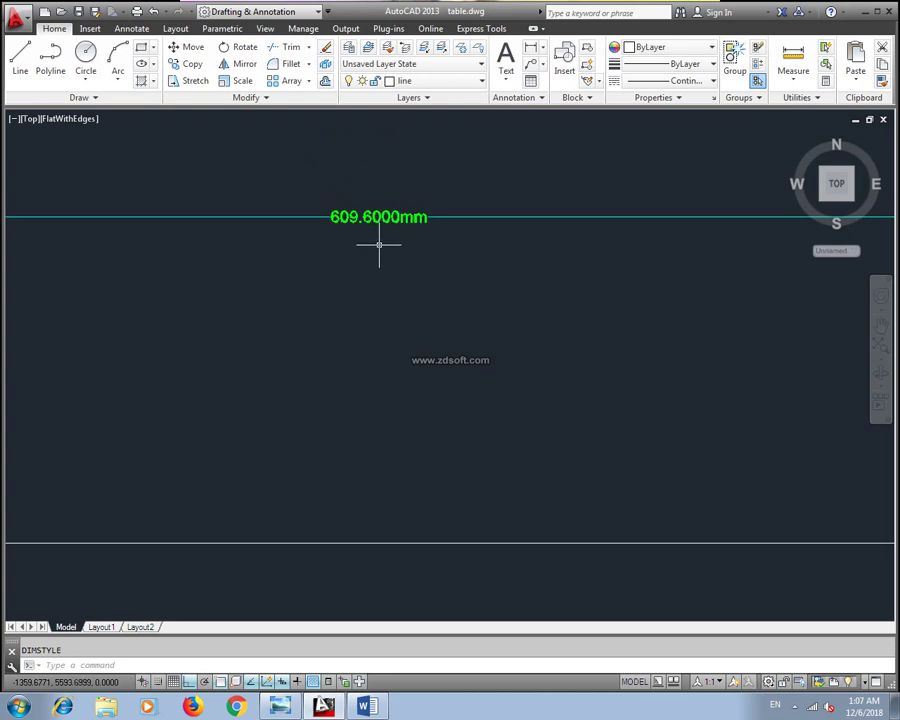
scroll(379, 244, "down", 5)
middle_click_drag(410, 324, 389, 266)
Set the Standard dimension style's text height to 25 so the 609.6000mm labels are readable
type("d")
key("Return")
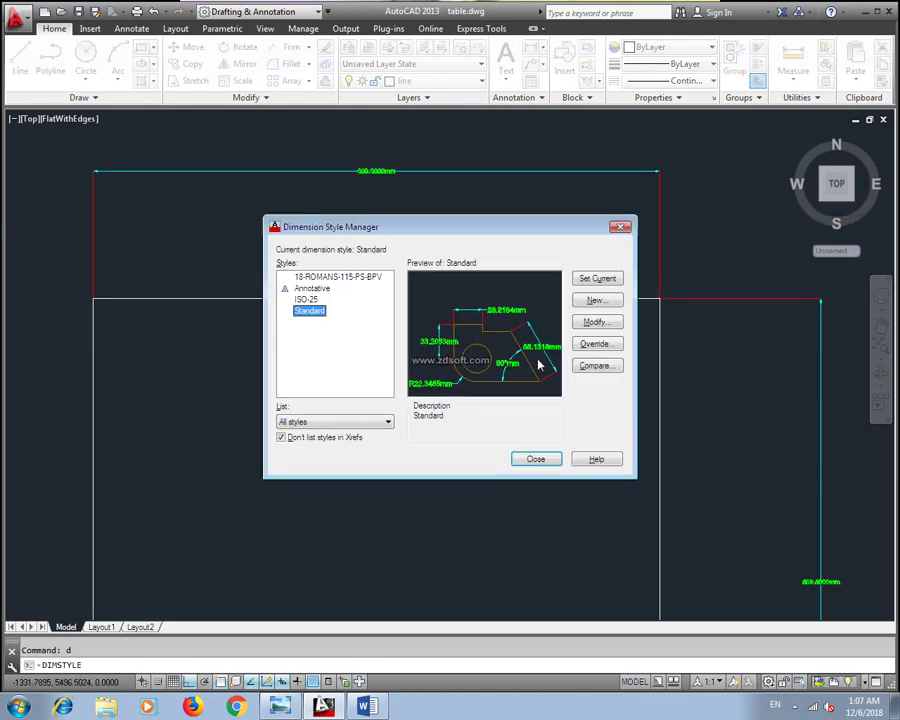
left_click(596, 322)
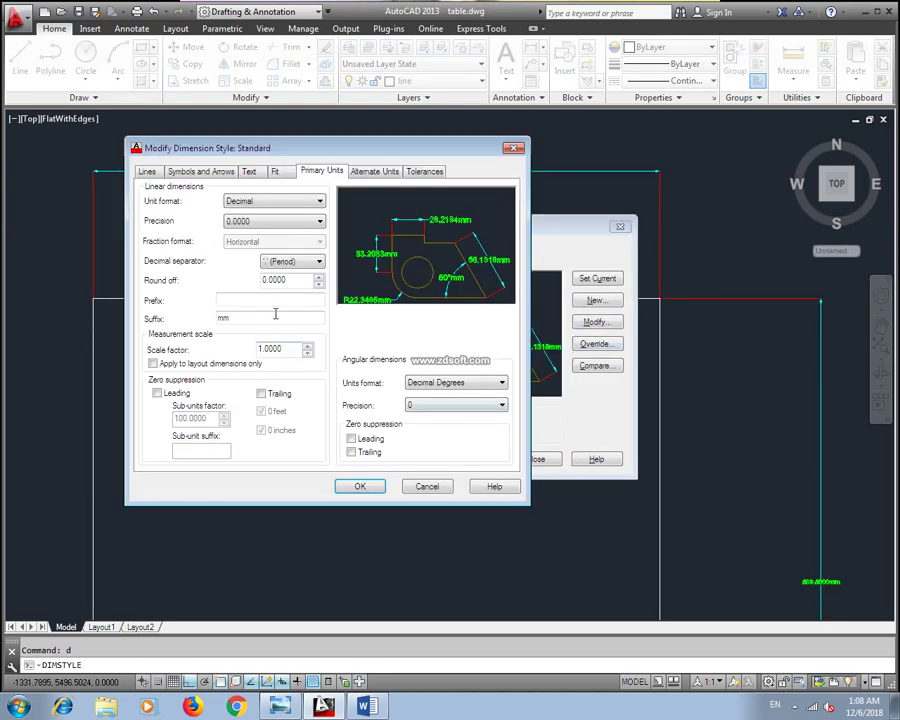
left_click(249, 171)
double_click(290, 272)
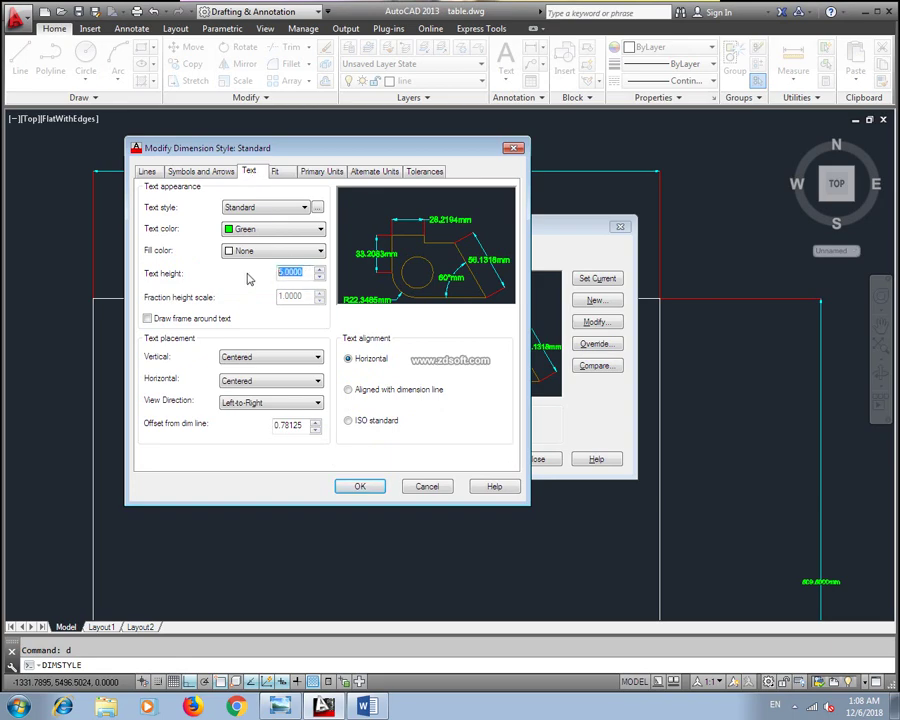
type("25")
left_click(360, 486)
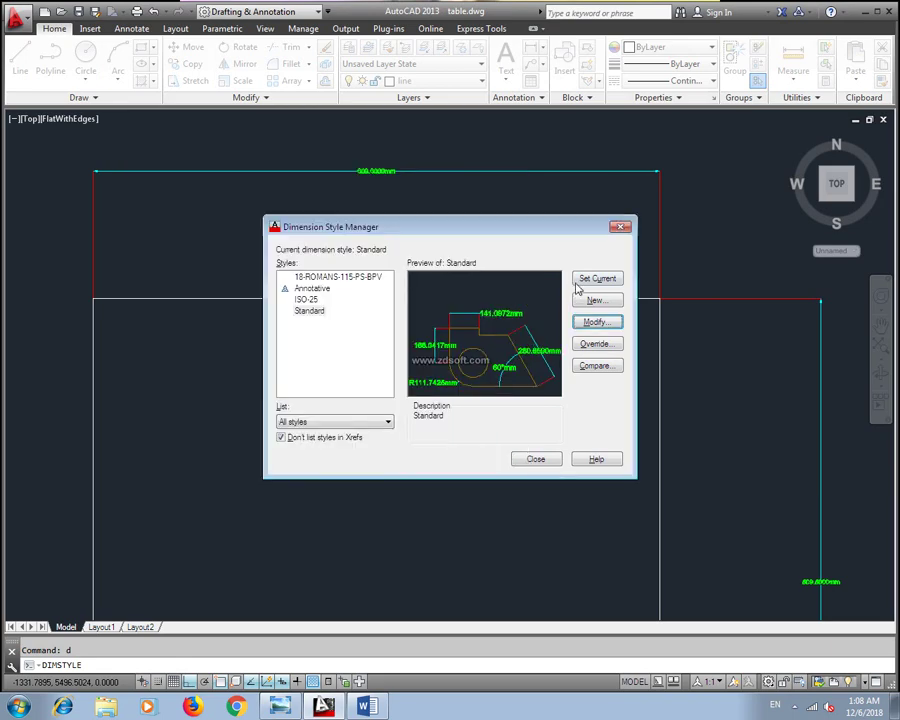
left_click(535, 459)
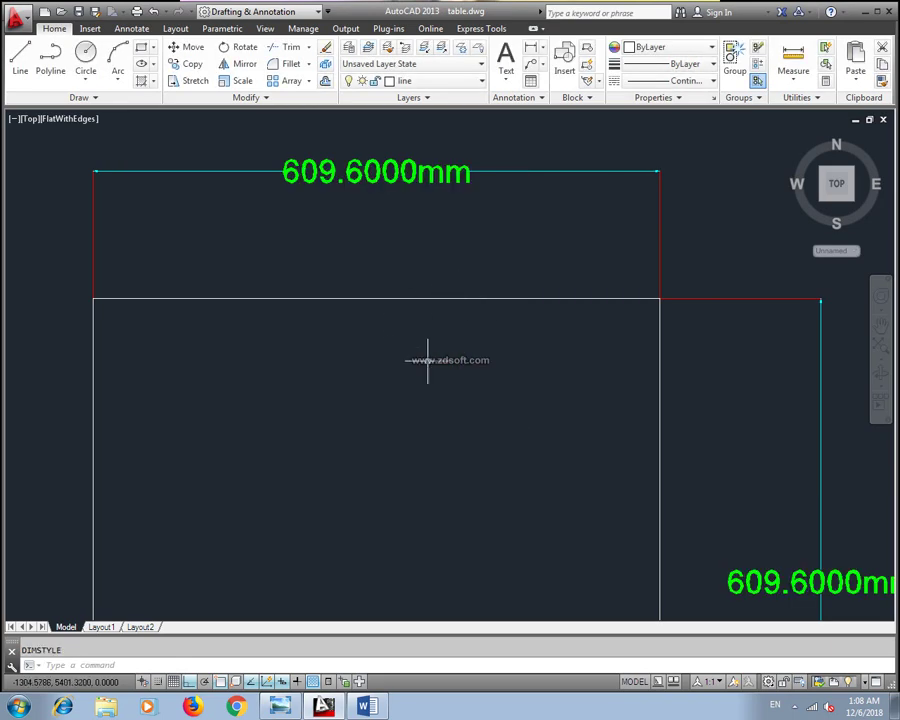
scroll(427, 360, "down", 3)
middle_click_drag(416, 368, 419, 340)
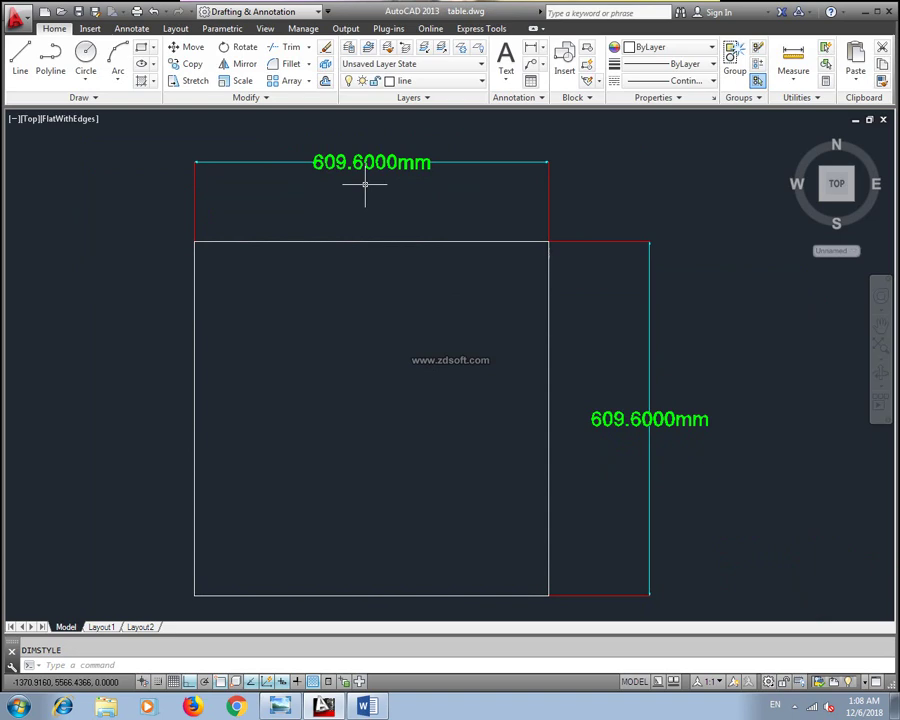
type("q")
type("c")
key("Return")
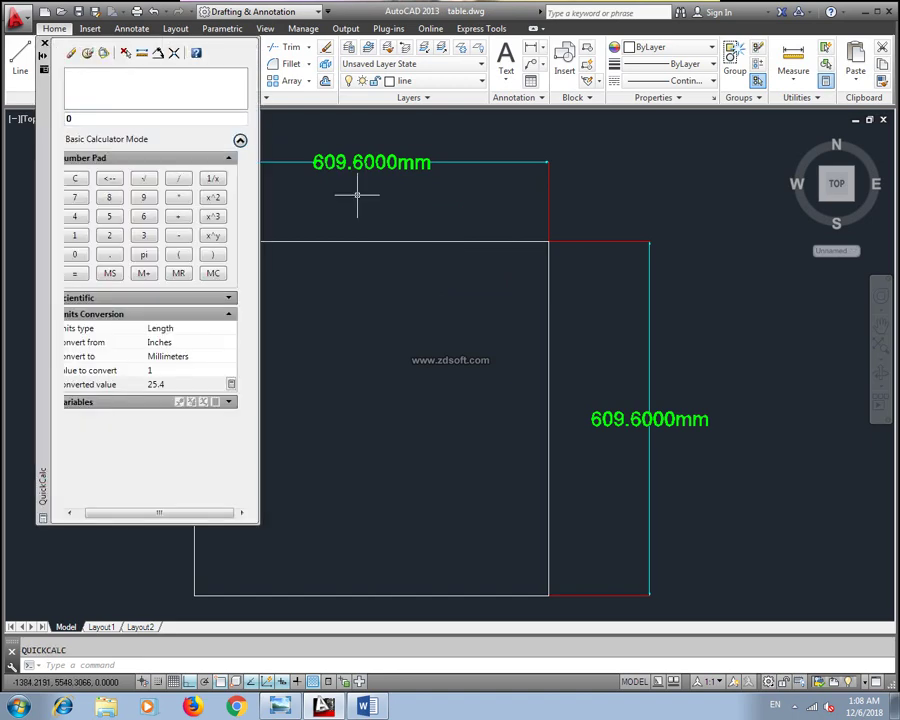
left_click(172, 343)
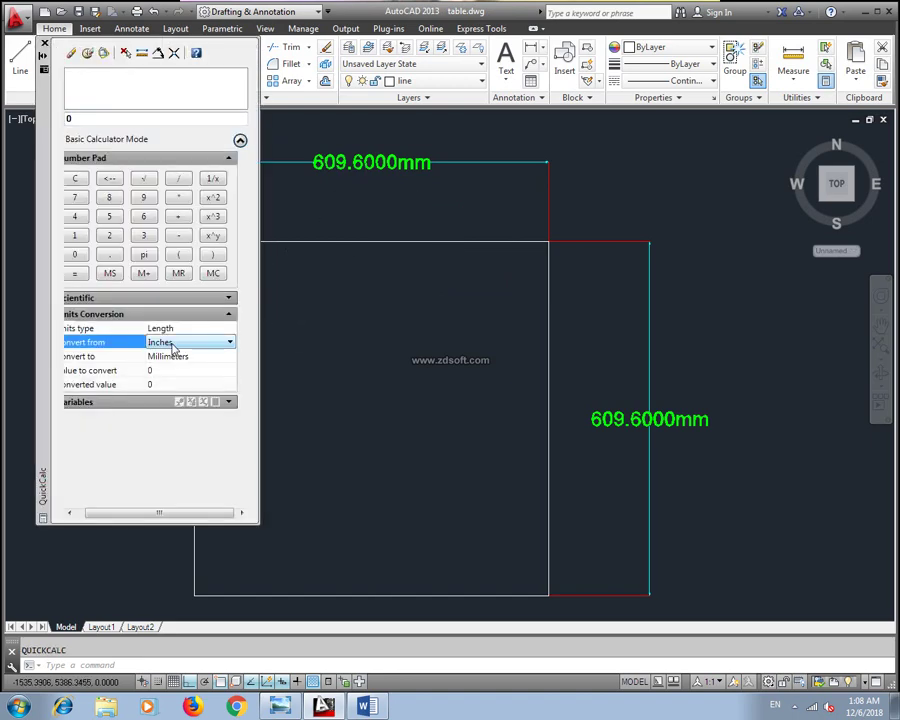
left_click(166, 357)
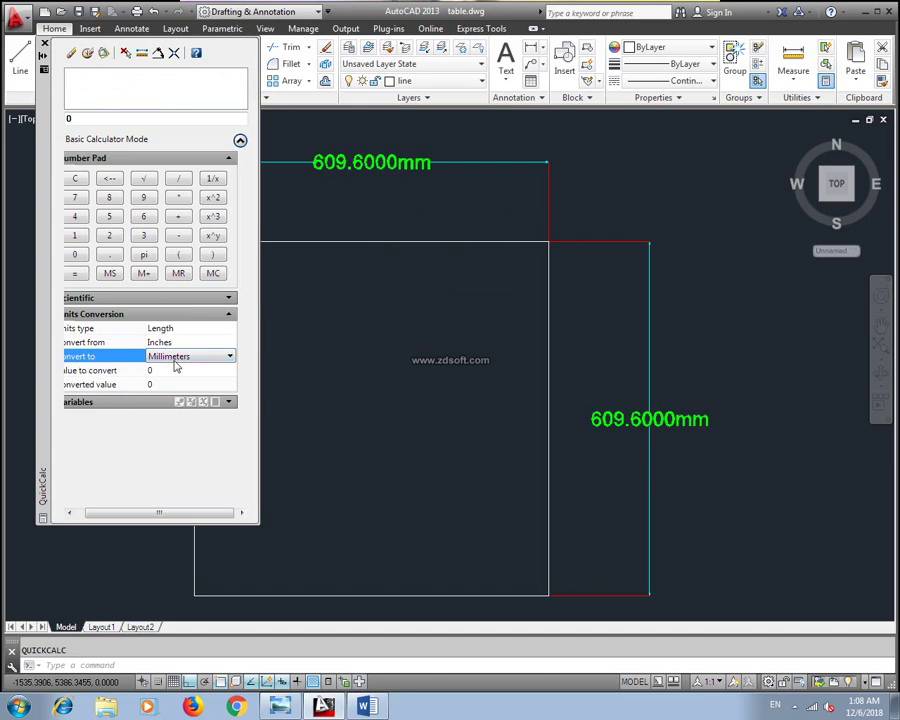
left_click(162, 370)
type("24")
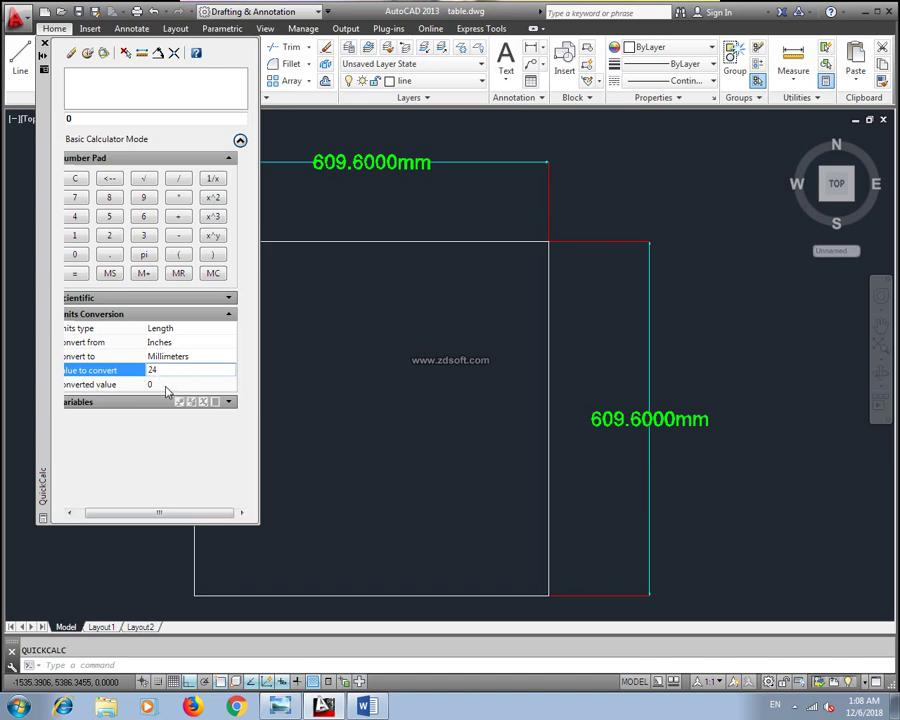
left_click(156, 389)
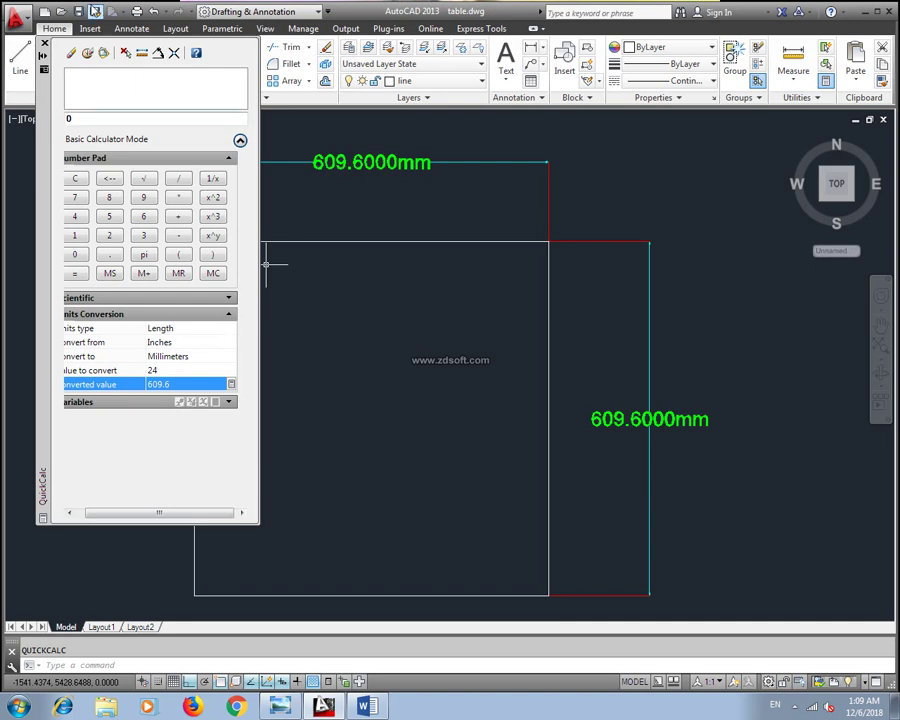
left_click(44, 44)
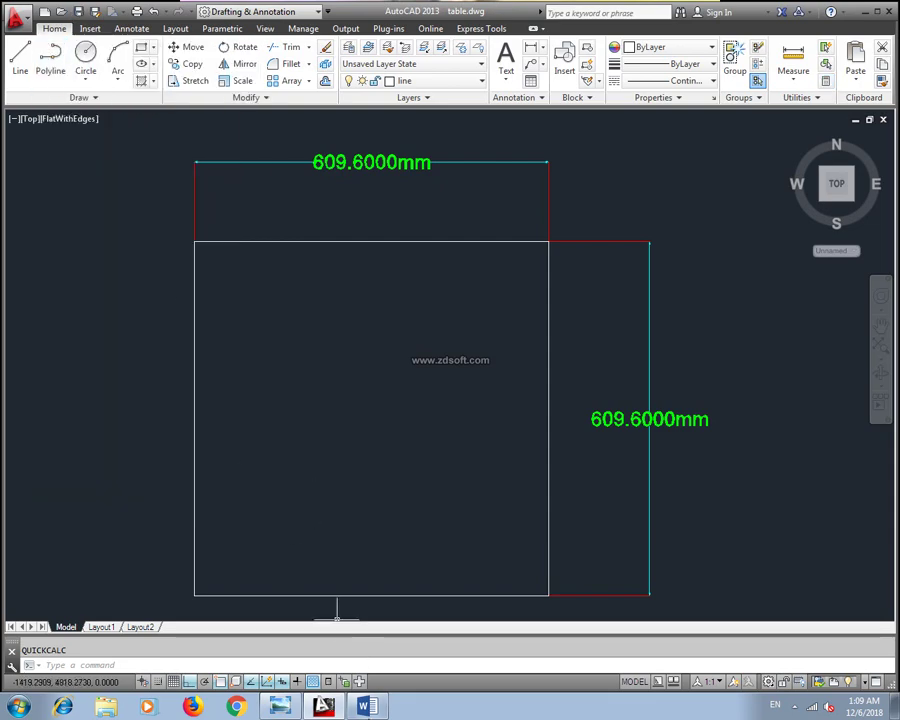
Highlight the '1inch= 0.0254 Meter' and Show Dimension lines in the Word notes, then return to AutoCAD
left_click(366, 706)
left_click(481, 434)
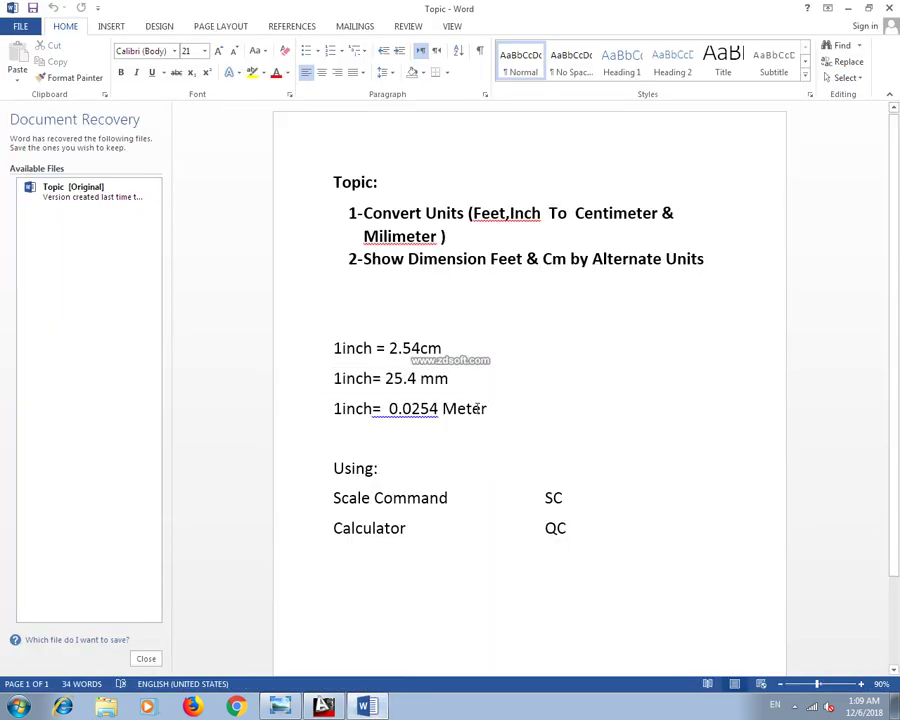
left_click_drag(487, 408, 335, 410)
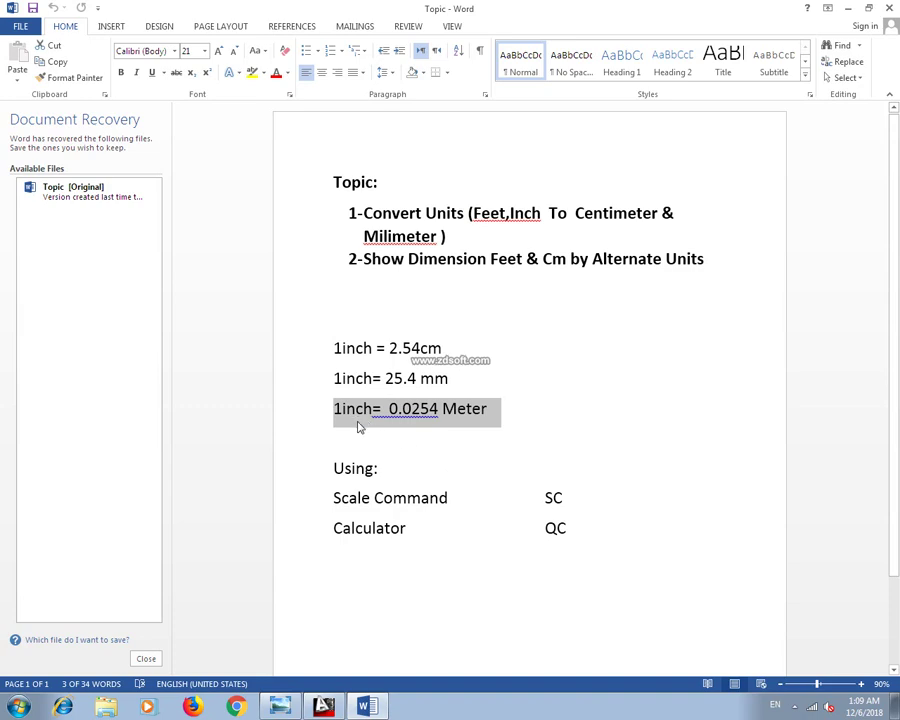
left_click(357, 424)
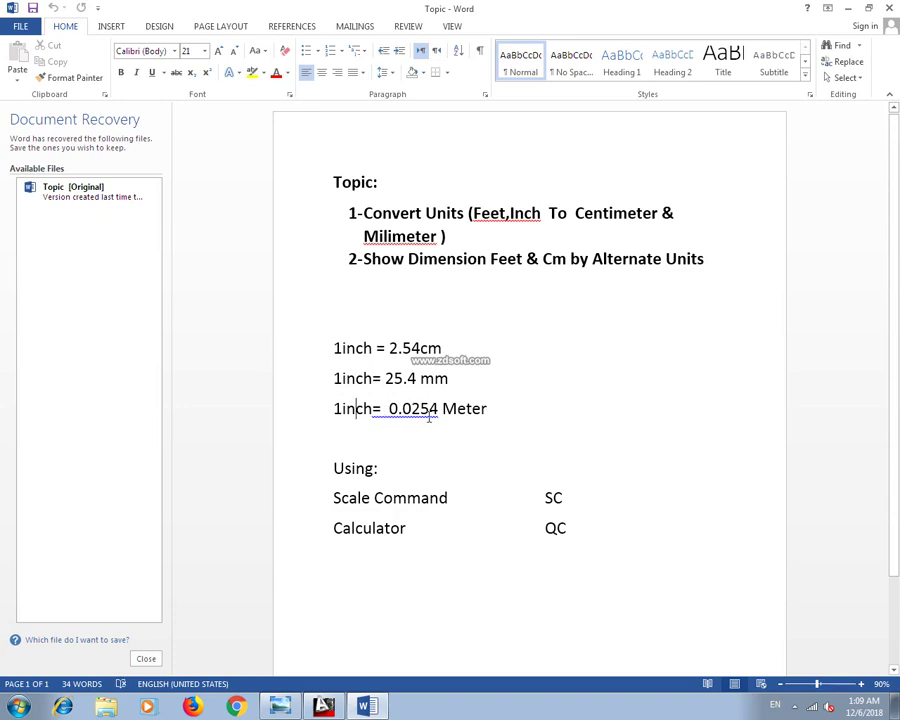
triple_click(474, 407)
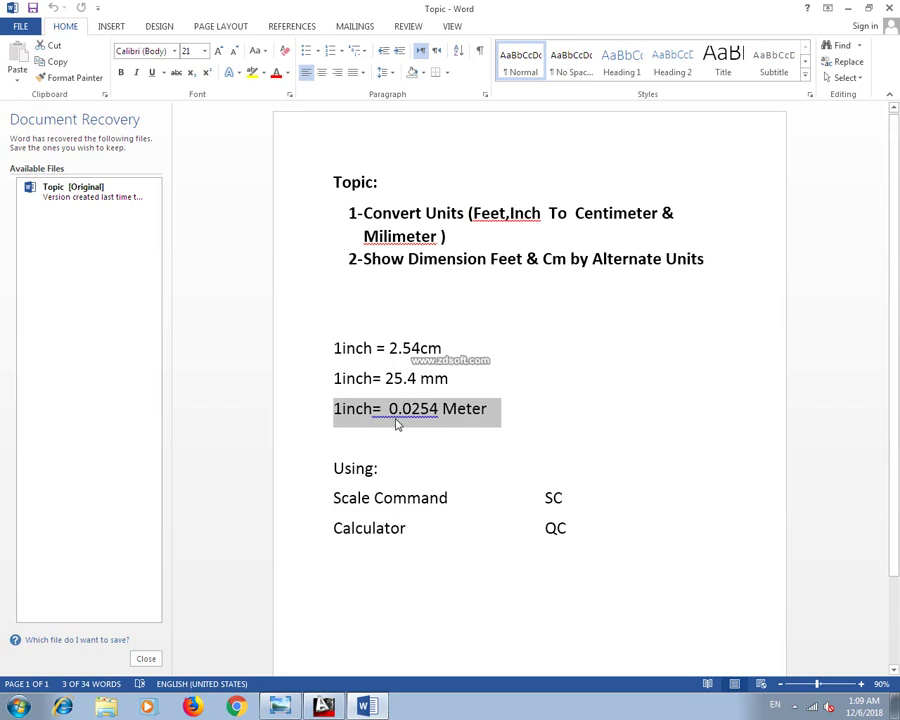
left_click_drag(345, 262, 707, 263)
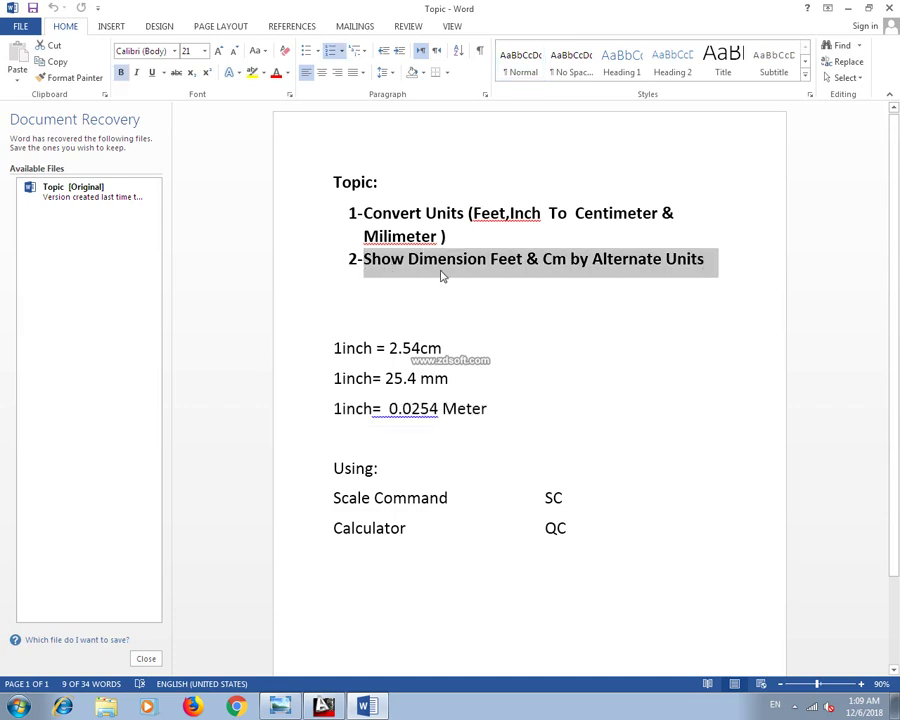
left_click(677, 279)
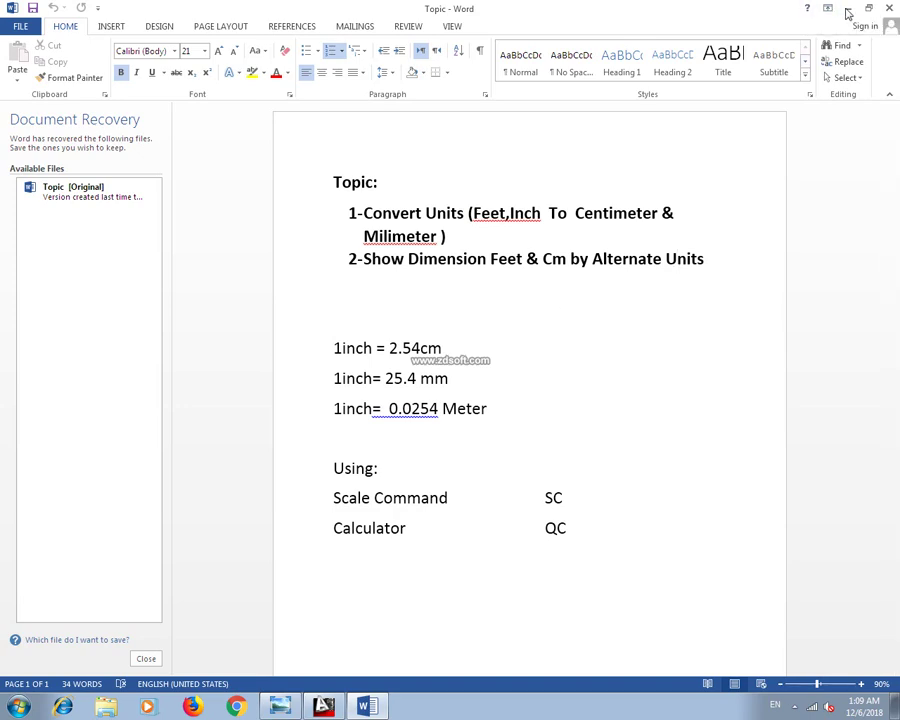
key("alt+Tab")
mouse_move(836, 183)
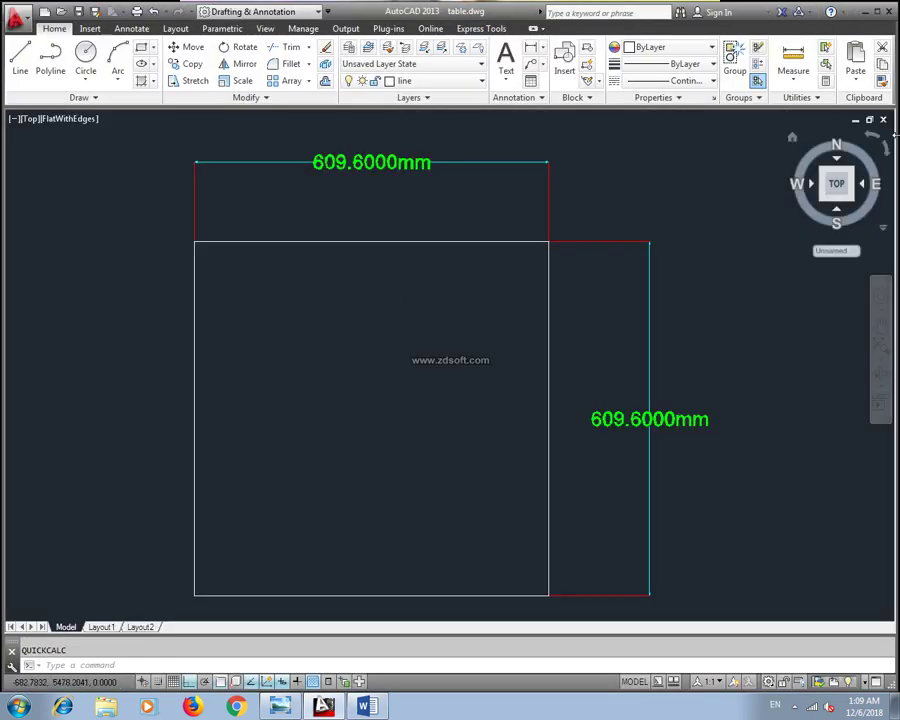
Close table.dwg, reopen it from the desktop, and zoom to the left dimensioned square
left_click(883, 120)
left_click(490, 384)
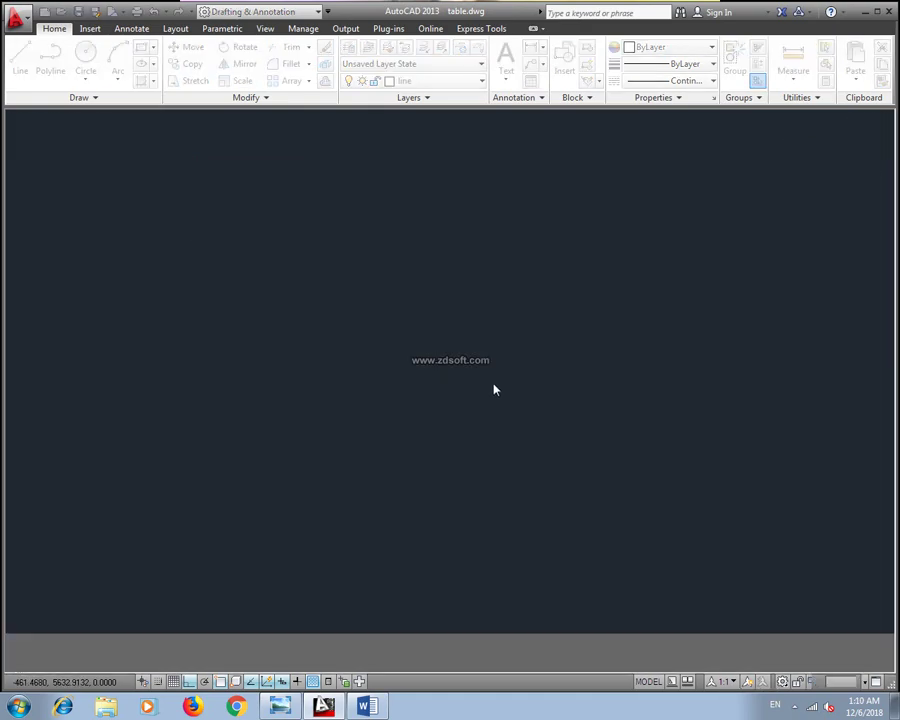
left_click(326, 706)
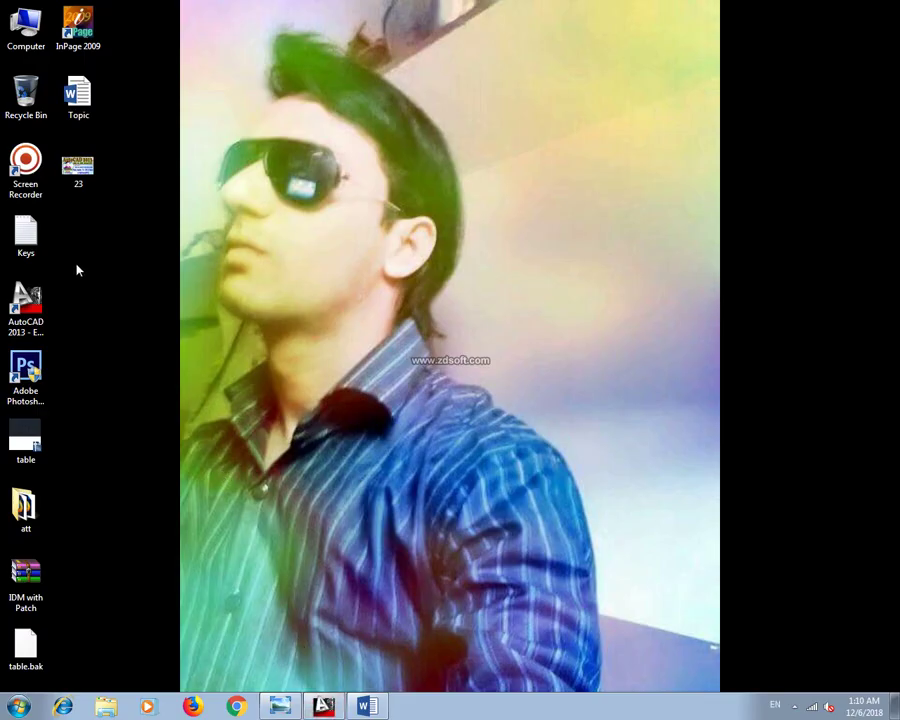
double_click(26, 440)
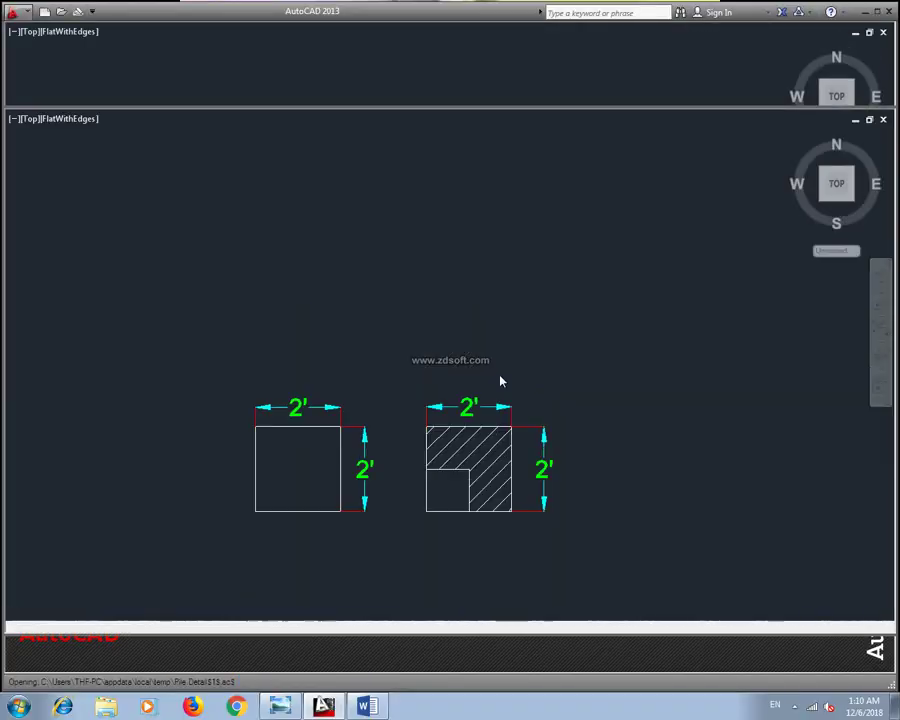
scroll(335, 383, "up", 2)
scroll(420, 372, "up", 1)
middle_click_drag(390, 326, 320, 314)
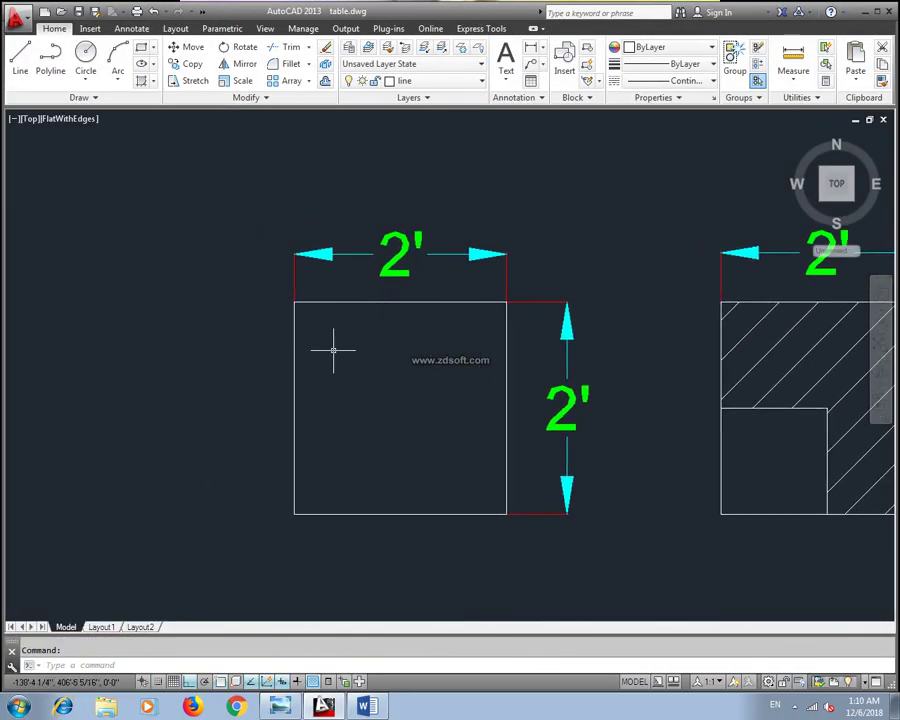
Edit the Standard dimension style and turn on Display alternate units
type("D")
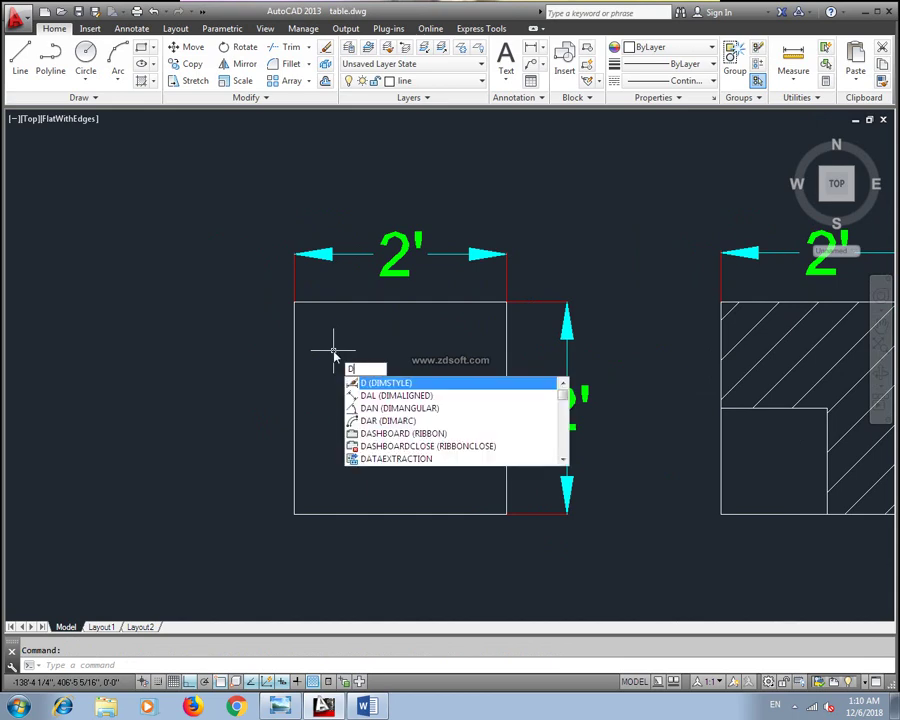
key("Return")
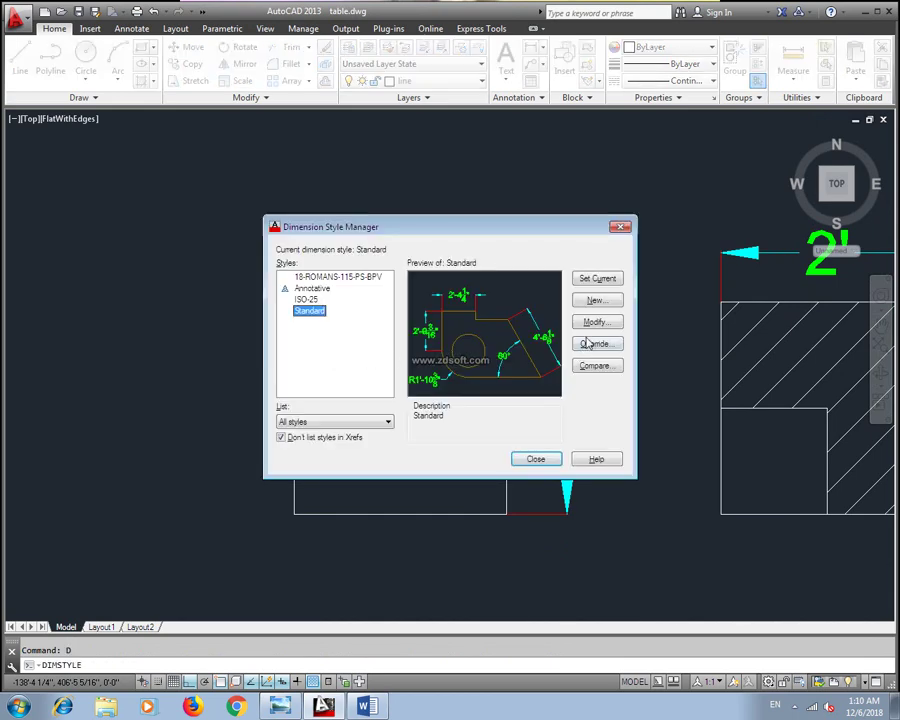
left_click(590, 324)
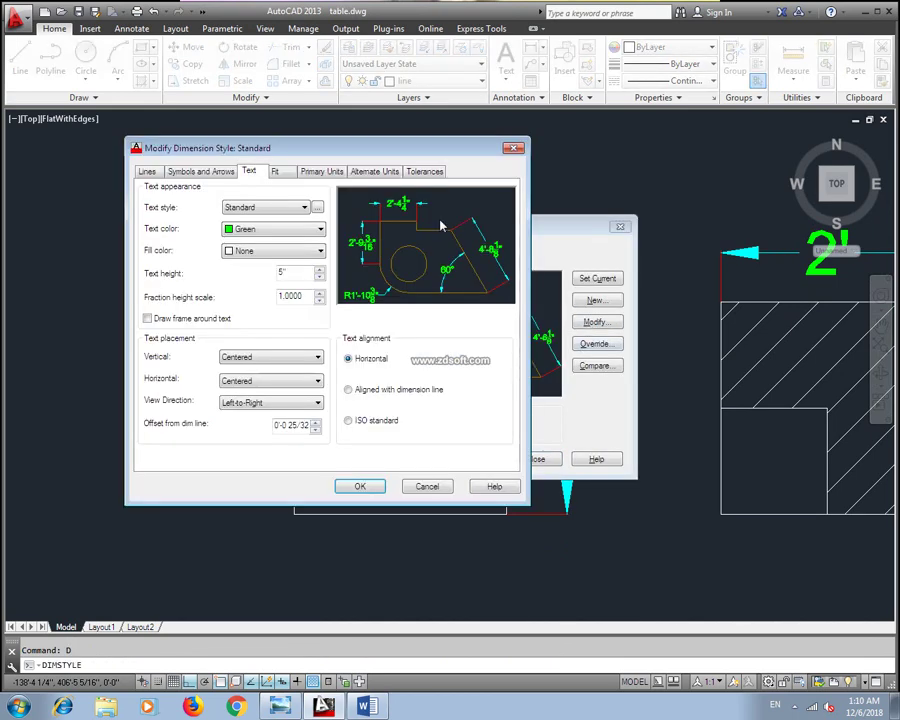
left_click(363, 173)
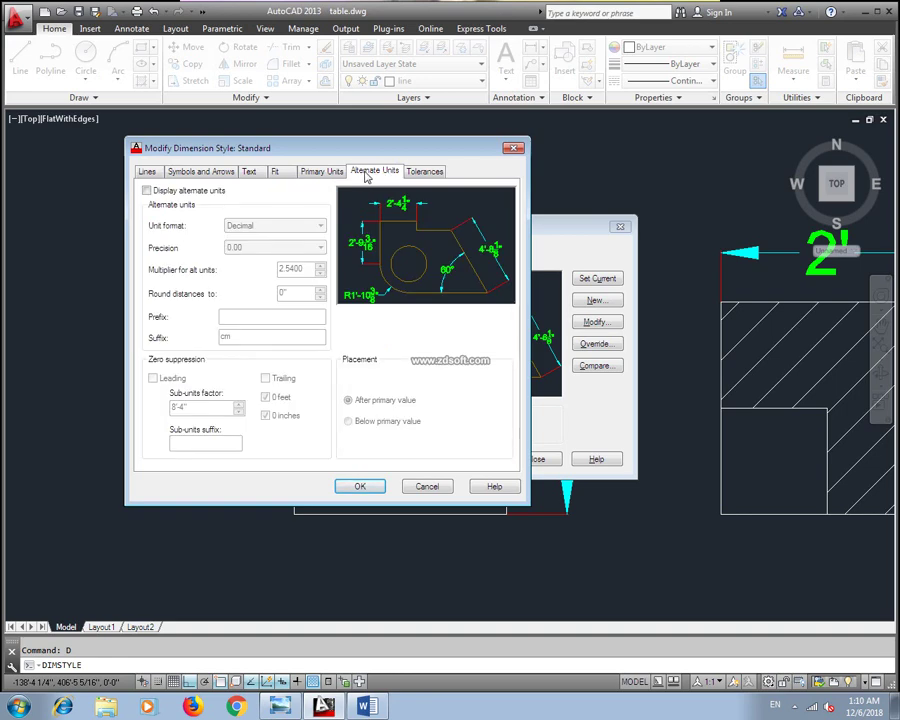
left_click(148, 192)
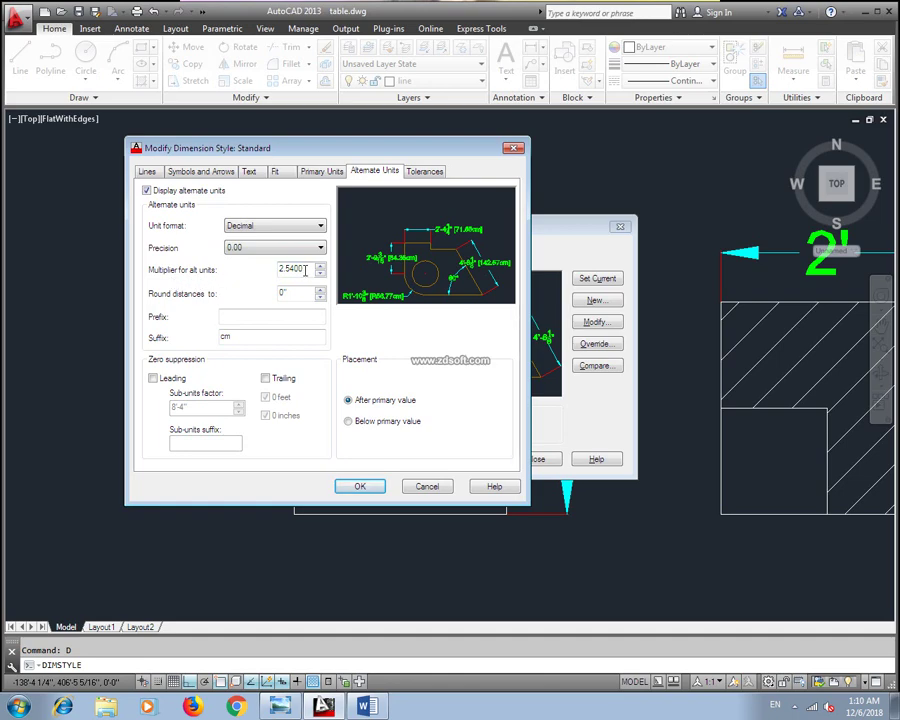
Check the alternate units use multiplier 2.5400 and the cm suffix
left_click_drag(305, 269, 279, 272)
left_click(277, 272)
double_click(274, 269)
left_click_drag(237, 337, 172, 343)
left_click(238, 337)
left_click_drag(306, 268, 272, 273)
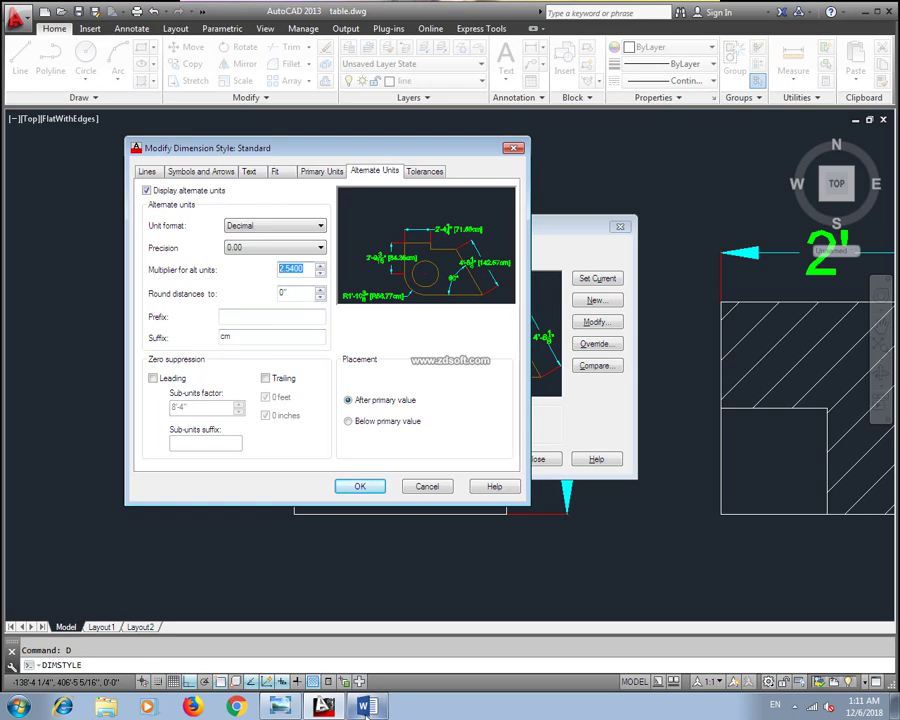
Review the Word notes '1inch = 2.54cm' and '1inch= 25.4' mm, then minimize Word
key("alt+Tab")
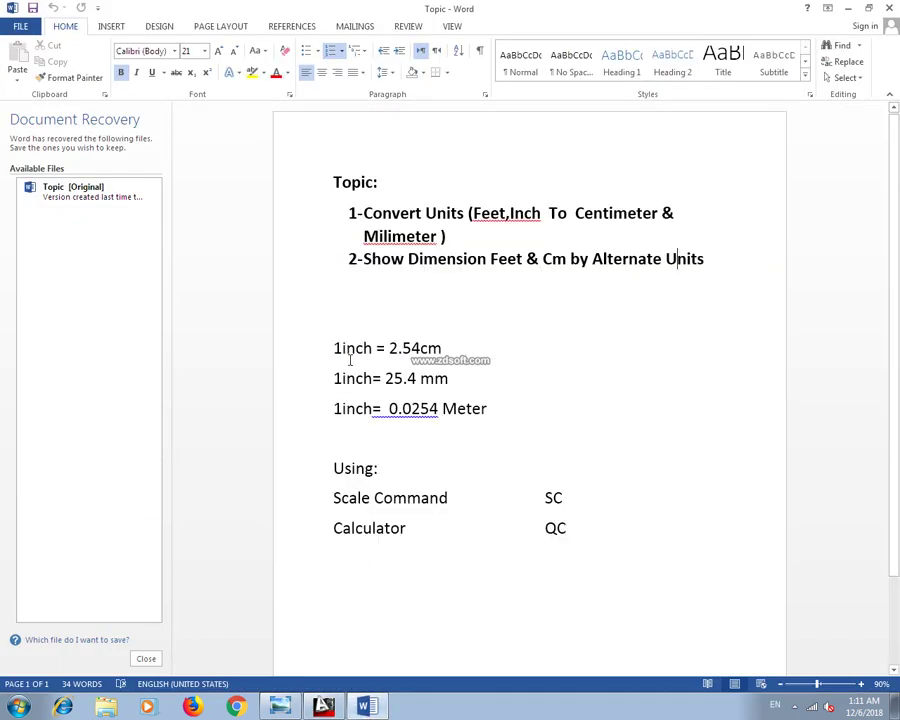
left_click(331, 349)
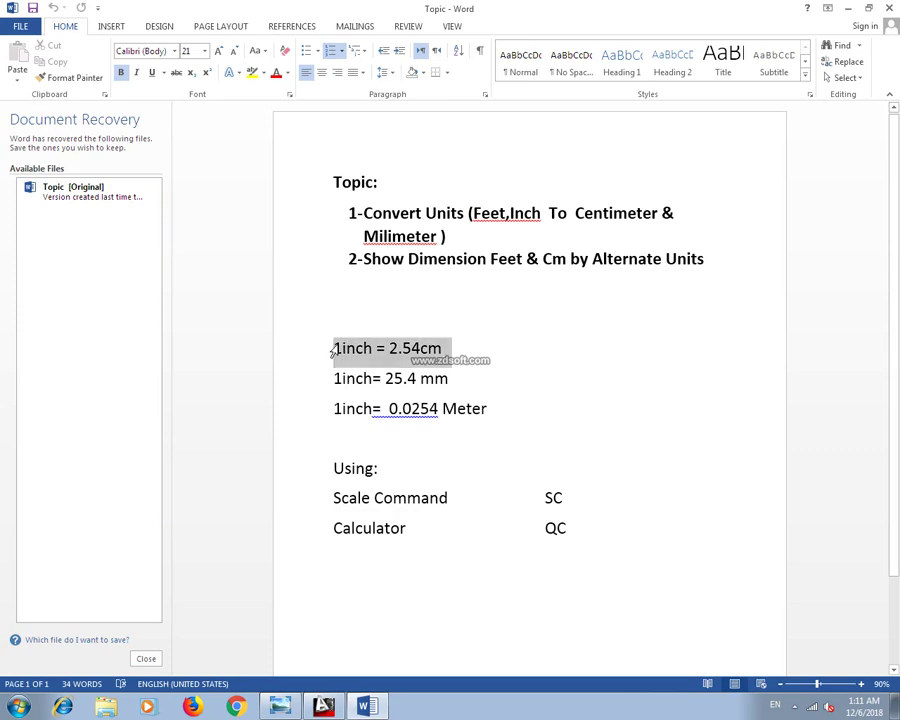
left_click(443, 350)
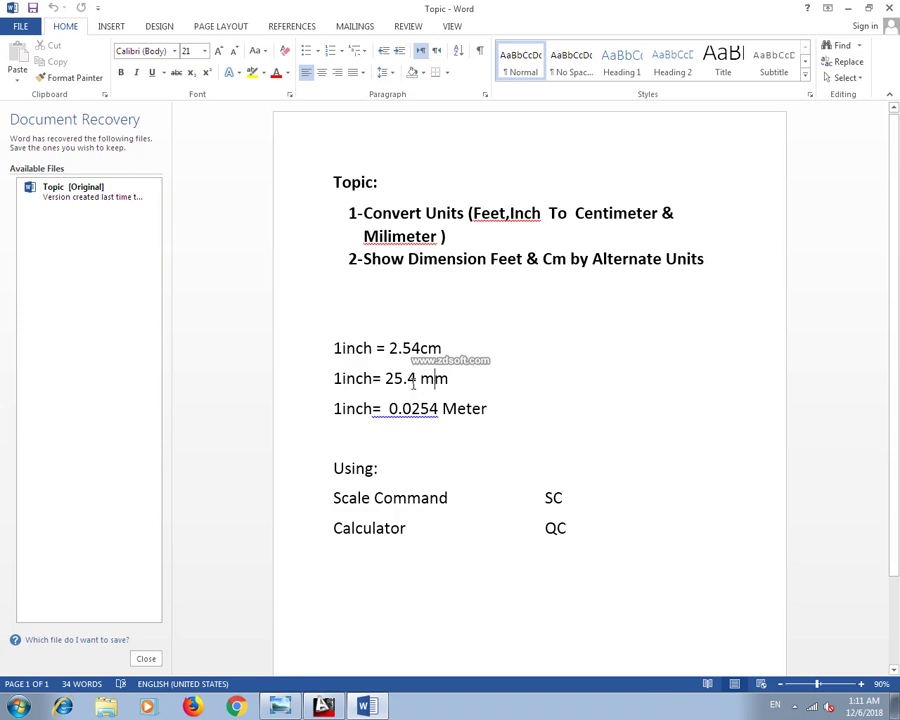
left_click_drag(334, 379, 409, 388)
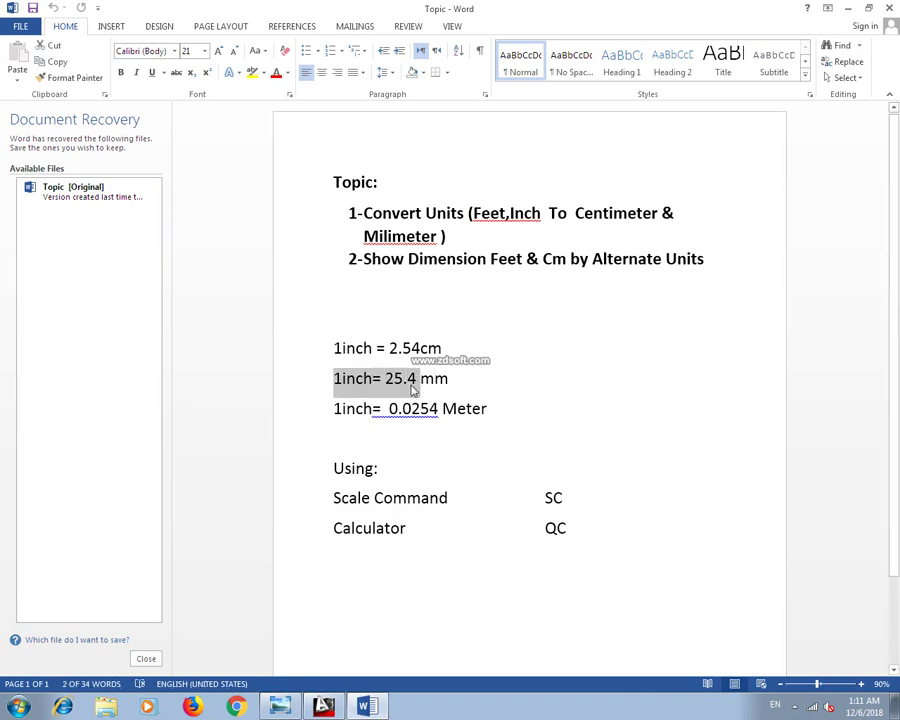
left_click(413, 415)
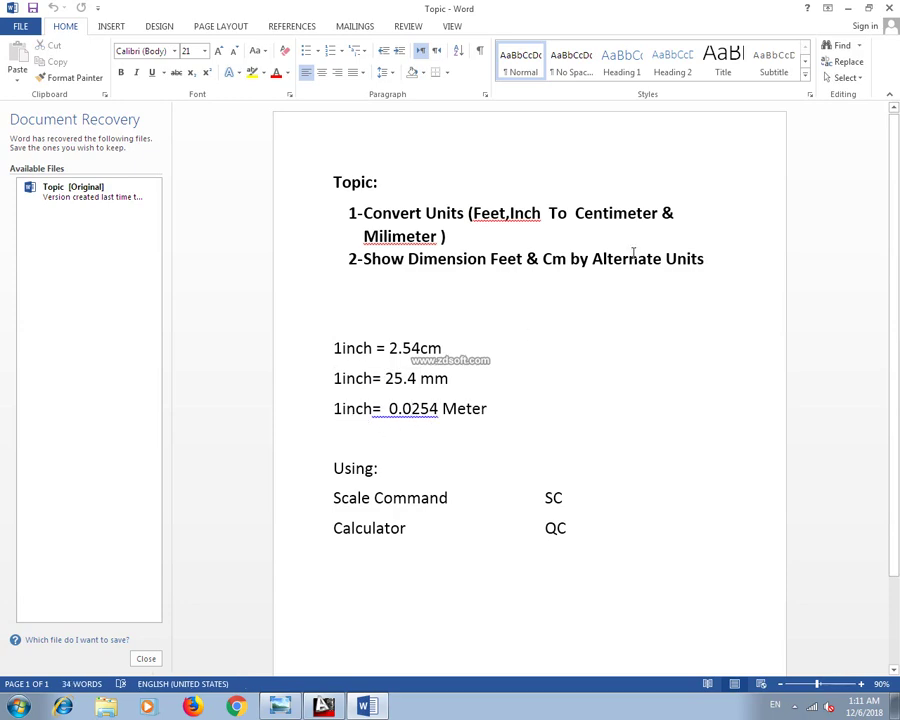
left_click(848, 8)
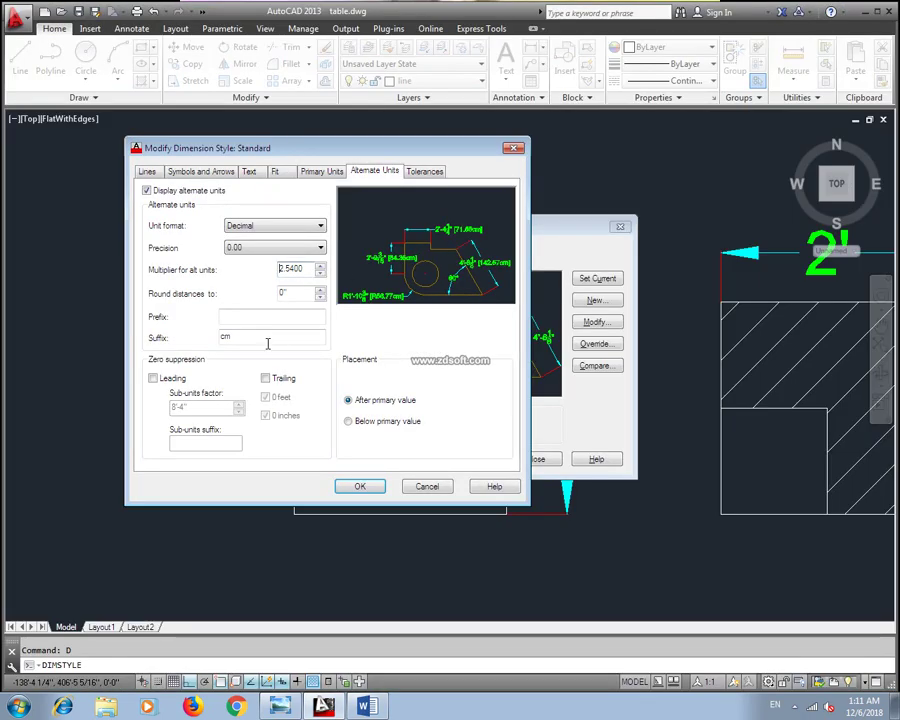
Accept the cm alternate units and close the style dialogs so both squares show 2' [60.96cm]
left_click(241, 337)
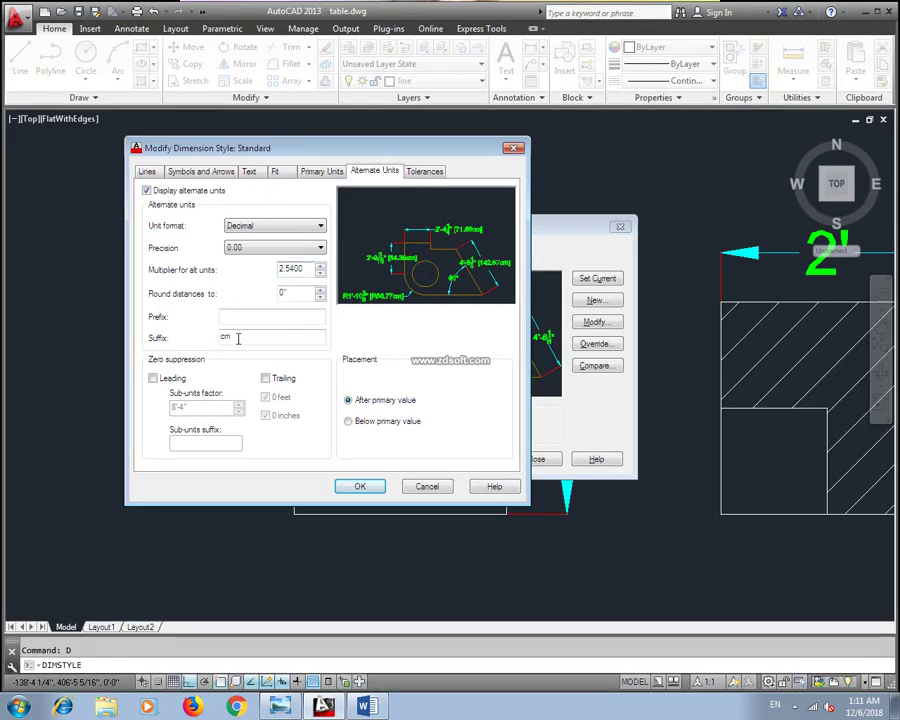
left_click(358, 486)
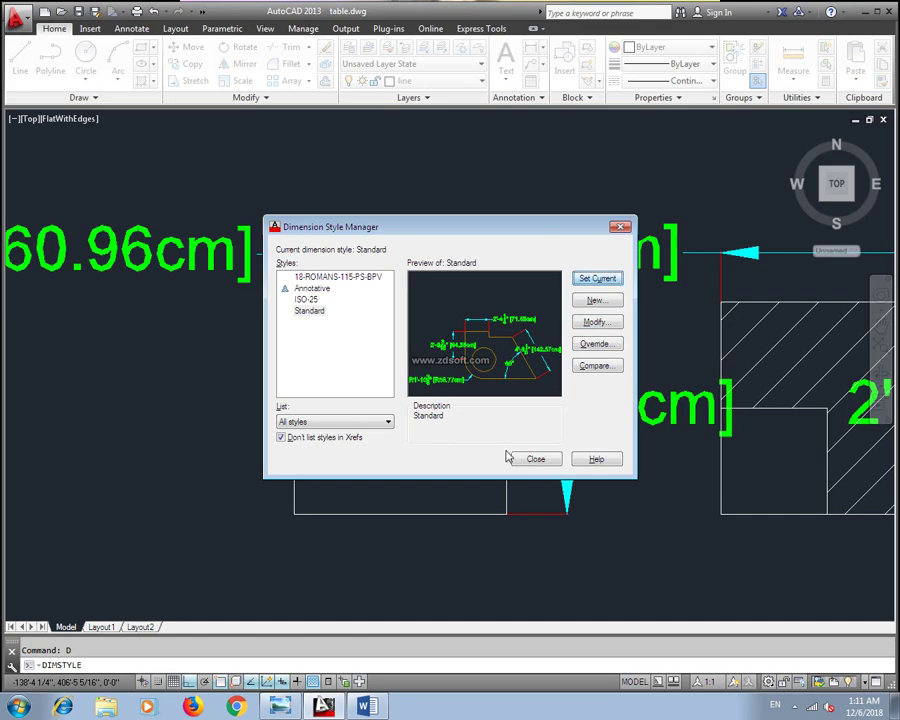
left_click(535, 459)
scroll(310, 330, "down", 1)
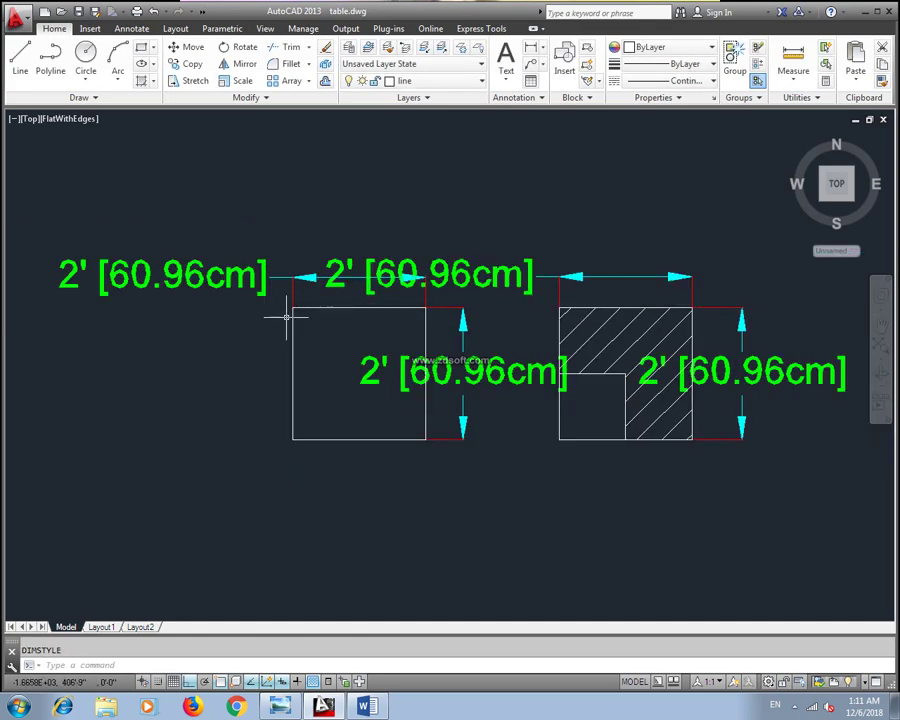
middle_click_drag(290, 310, 378, 312)
middle_click_drag(487, 376, 447, 384)
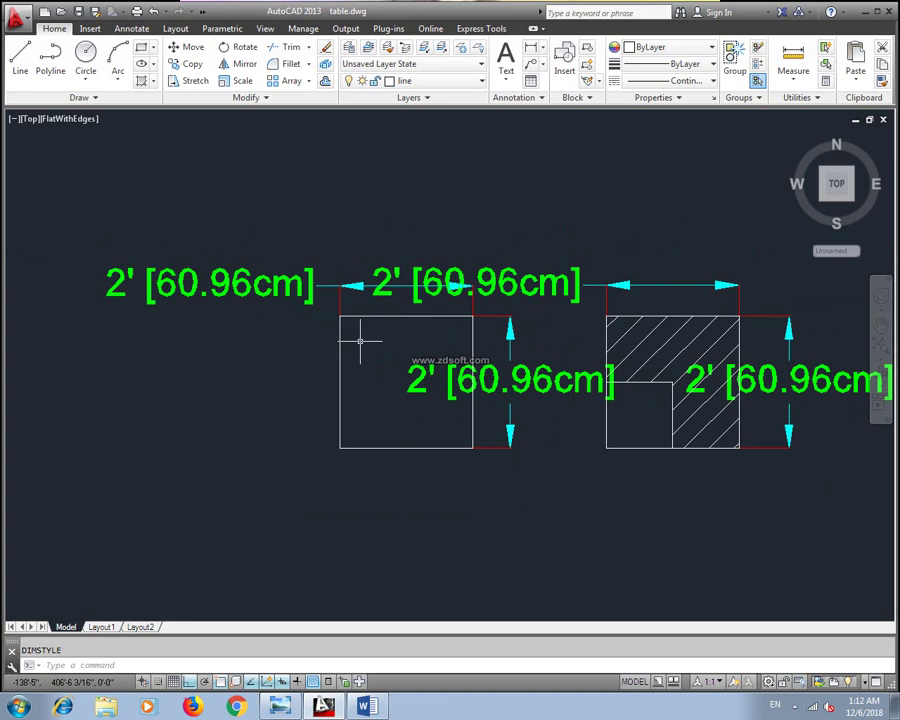
type("un")
key("Return")
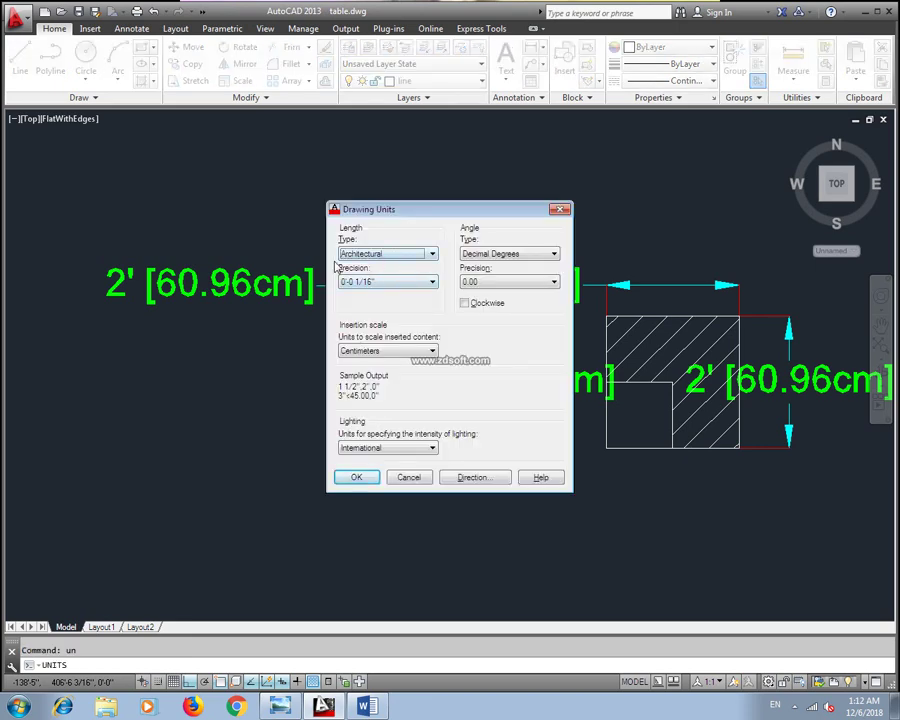
key("Return")
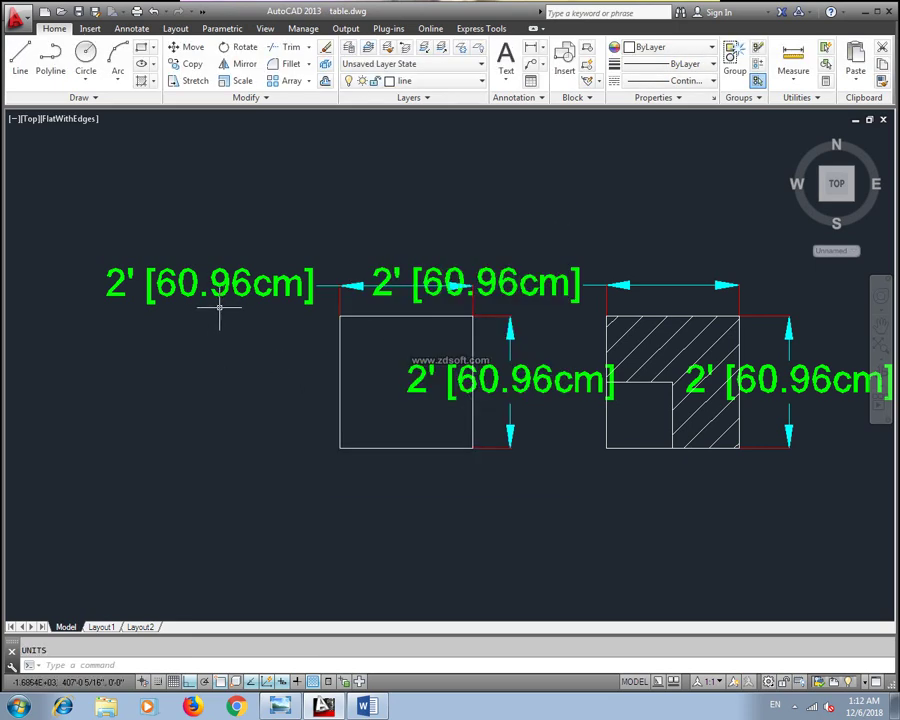
scroll(250, 343, "up", 1)
scroll(258, 347, "up", 1)
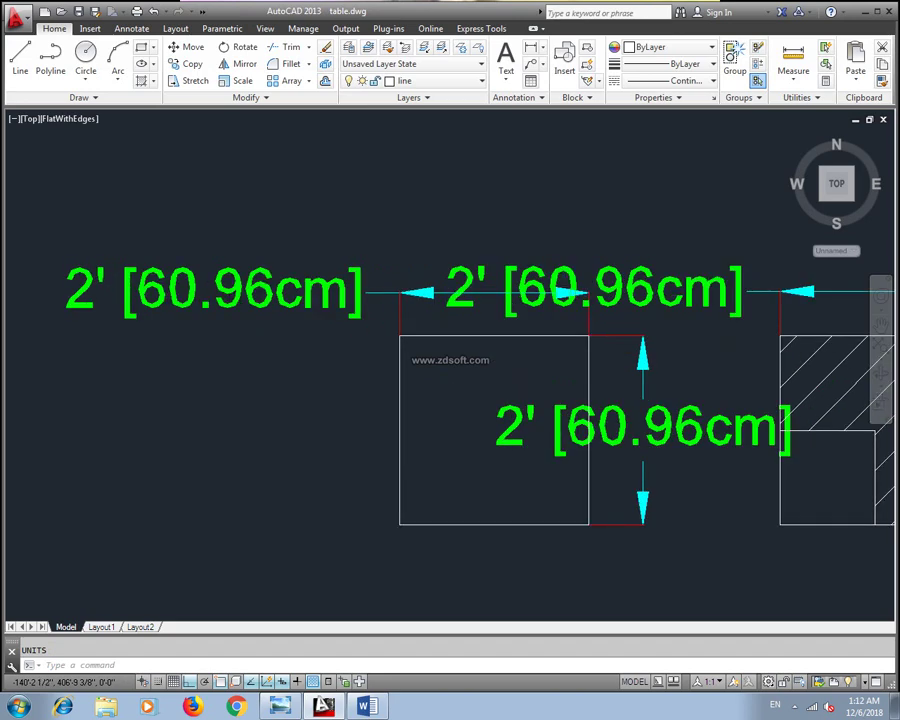
scroll(258, 347, "down", 2)
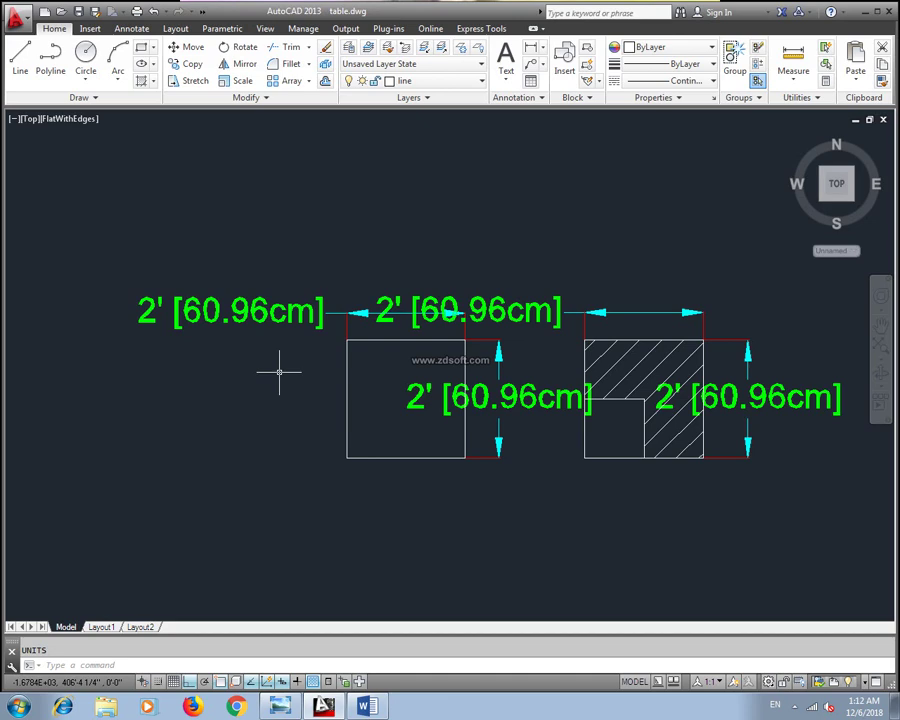
middle_click_drag(516, 434, 476, 418)
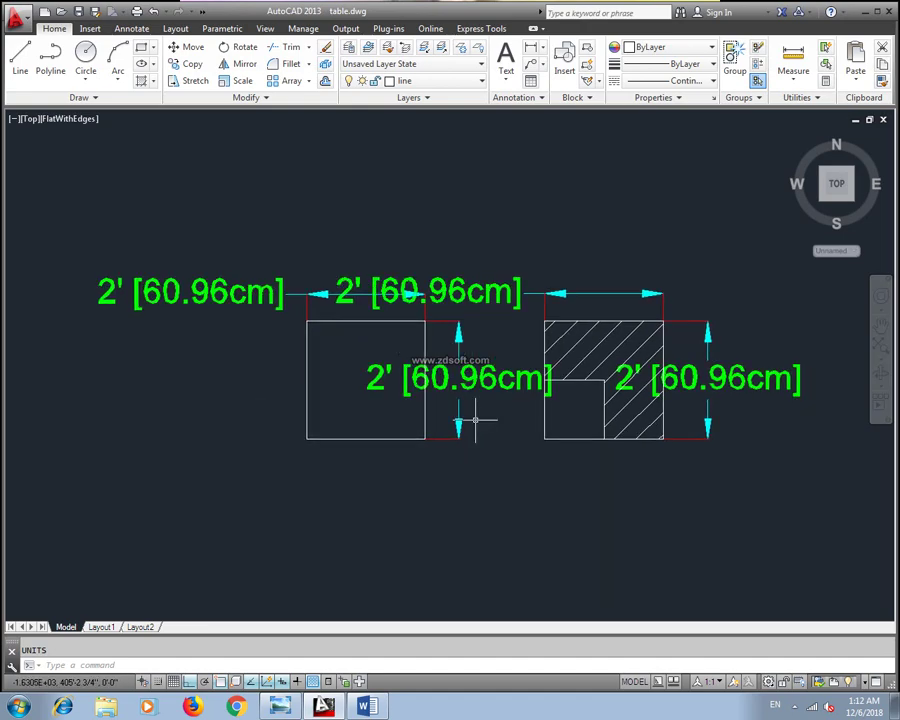
Show the Lecture 23 title image in Photo Viewer and expand the hidden tray icons
left_click(282, 708)
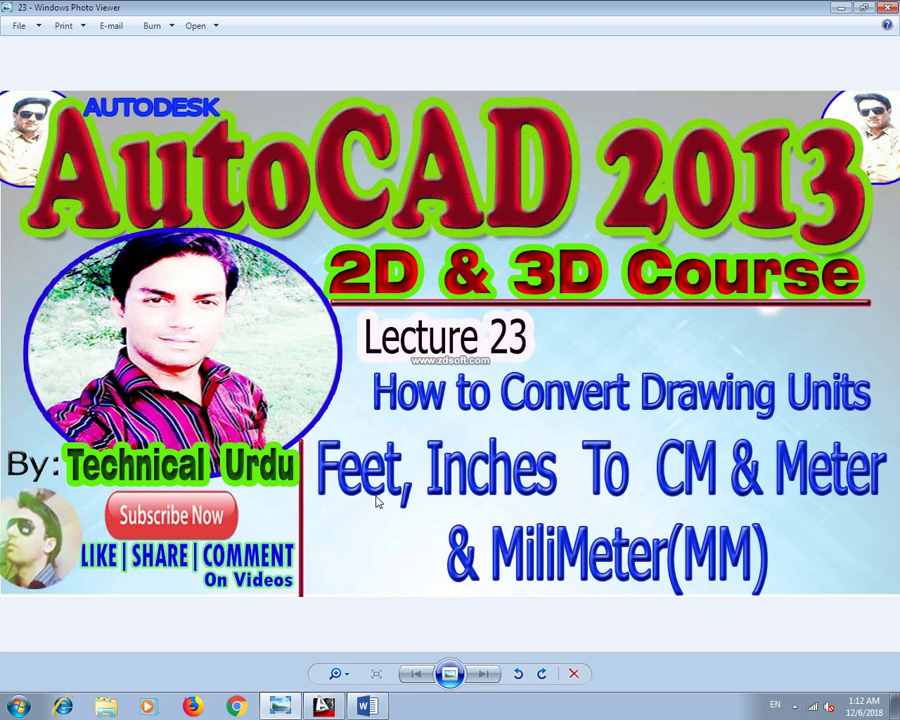
left_click(795, 706)
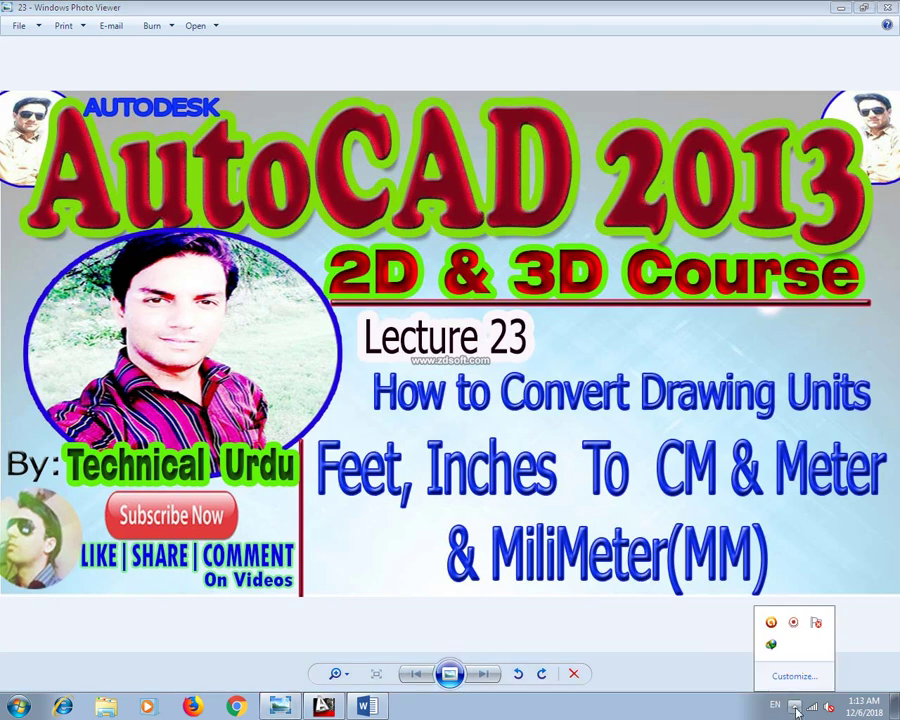